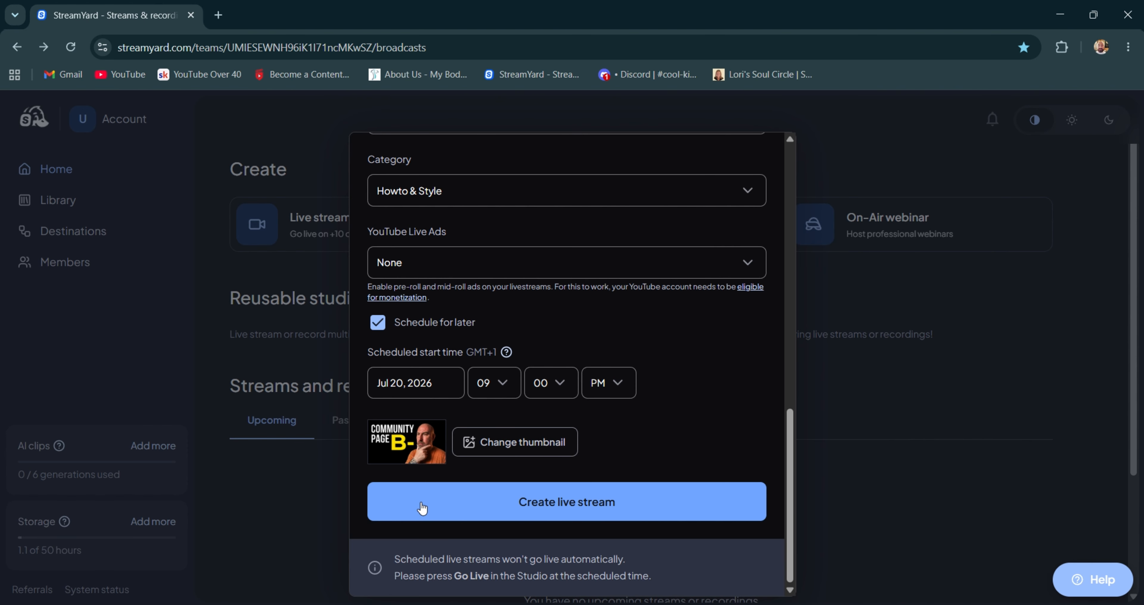
Step: Create the live stream scheduled for Jul 20, 2026 at 09:00 PM and review its event details
click(420, 504)
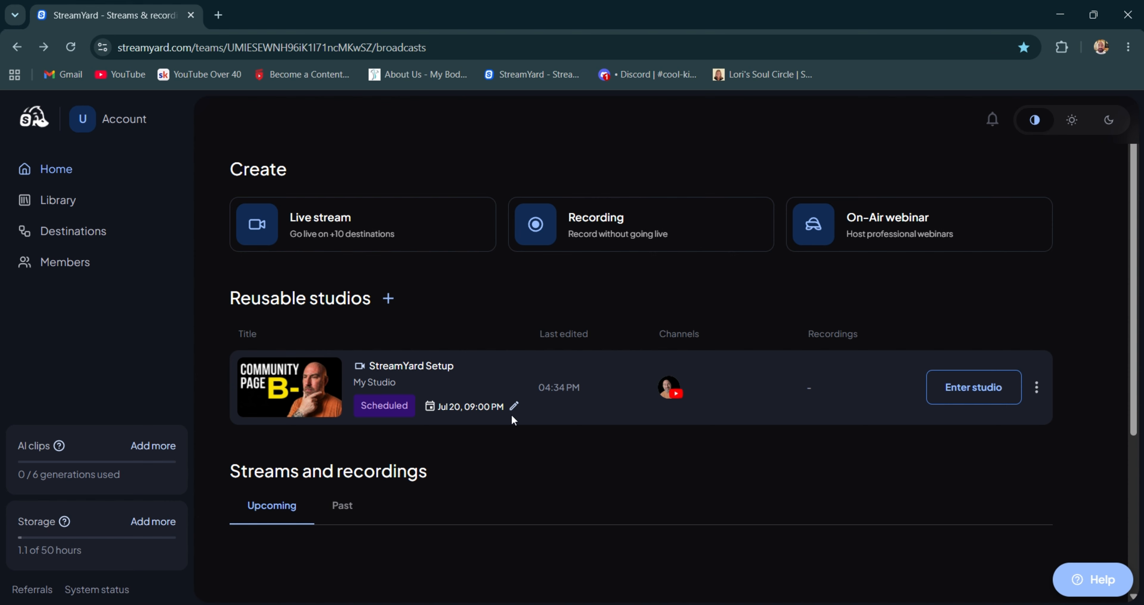
click(514, 406)
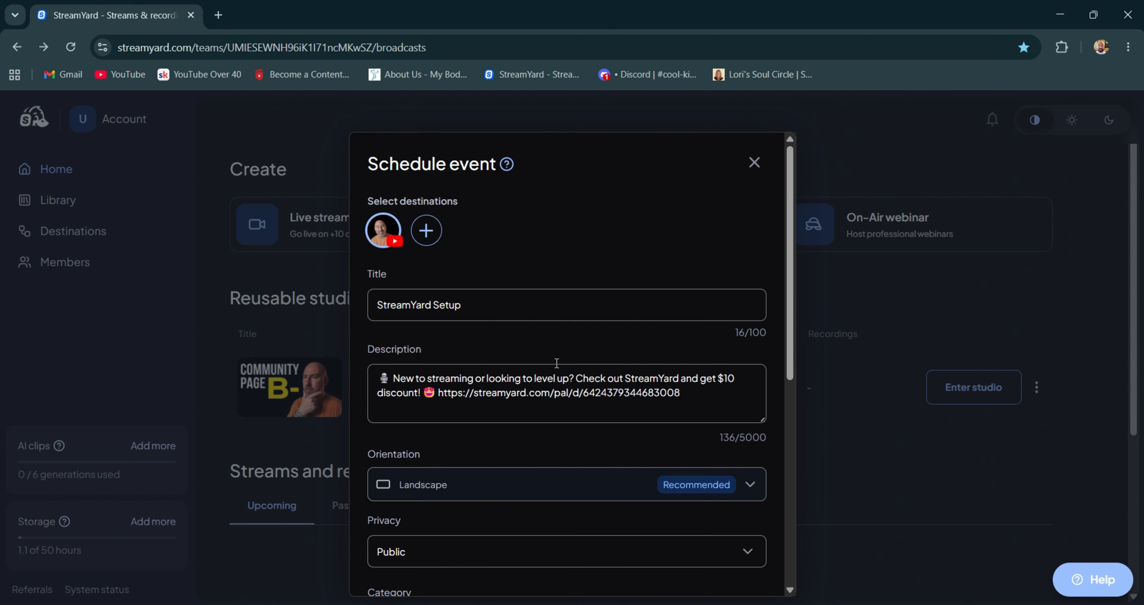
scroll(531, 311, down, 6)
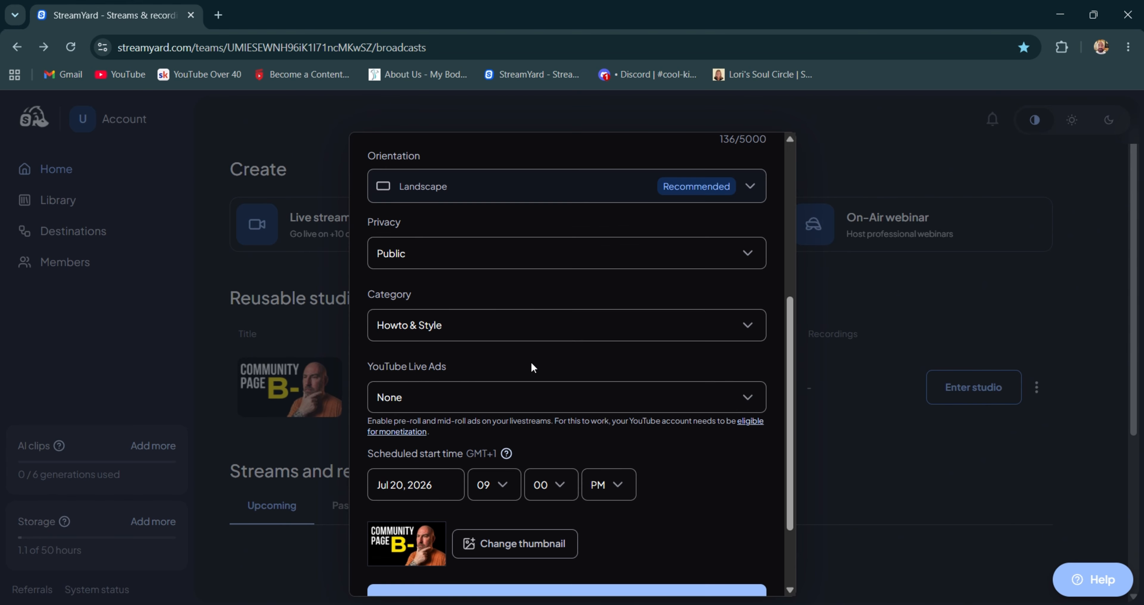
scroll(516, 398, up, 6)
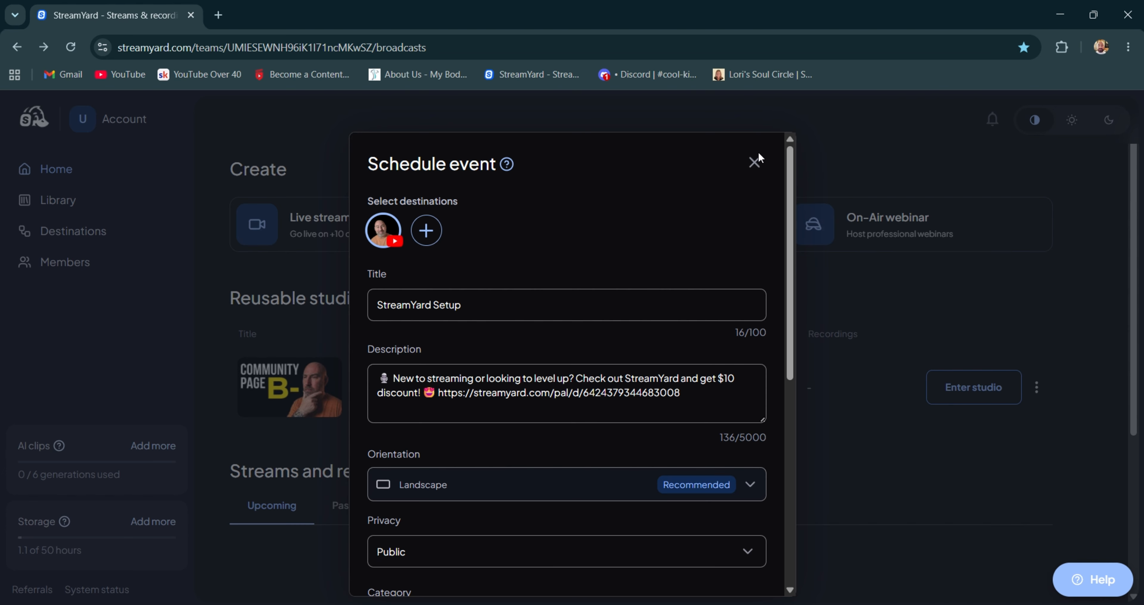
click(754, 161)
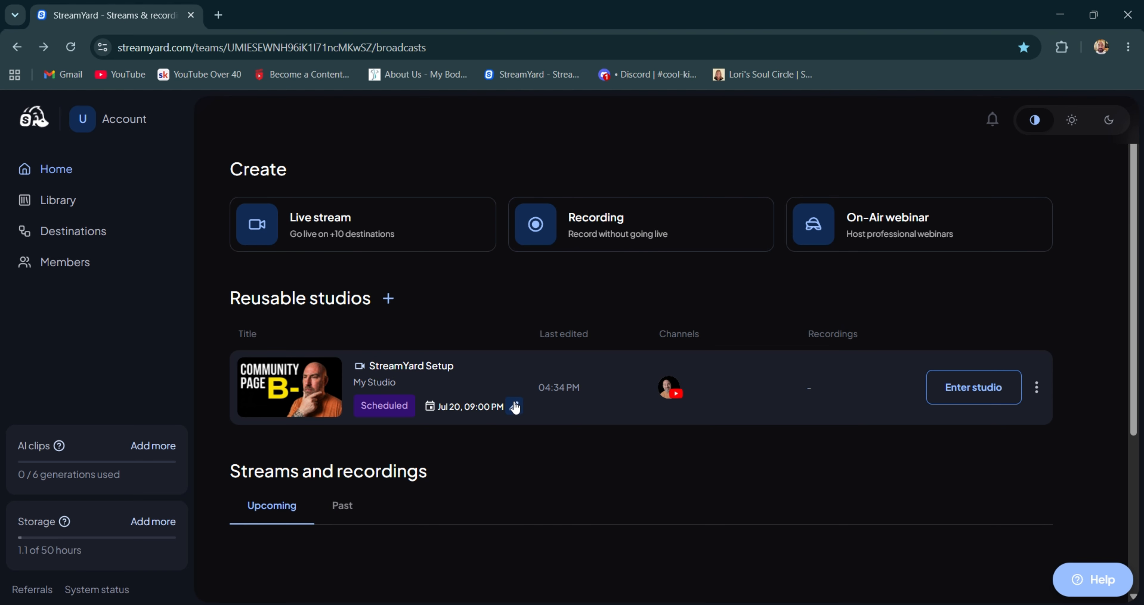
Step: Open the StreamYard Setup studio's pre-entry page, remove the camera's virtual background and check the general settings
click(983, 389)
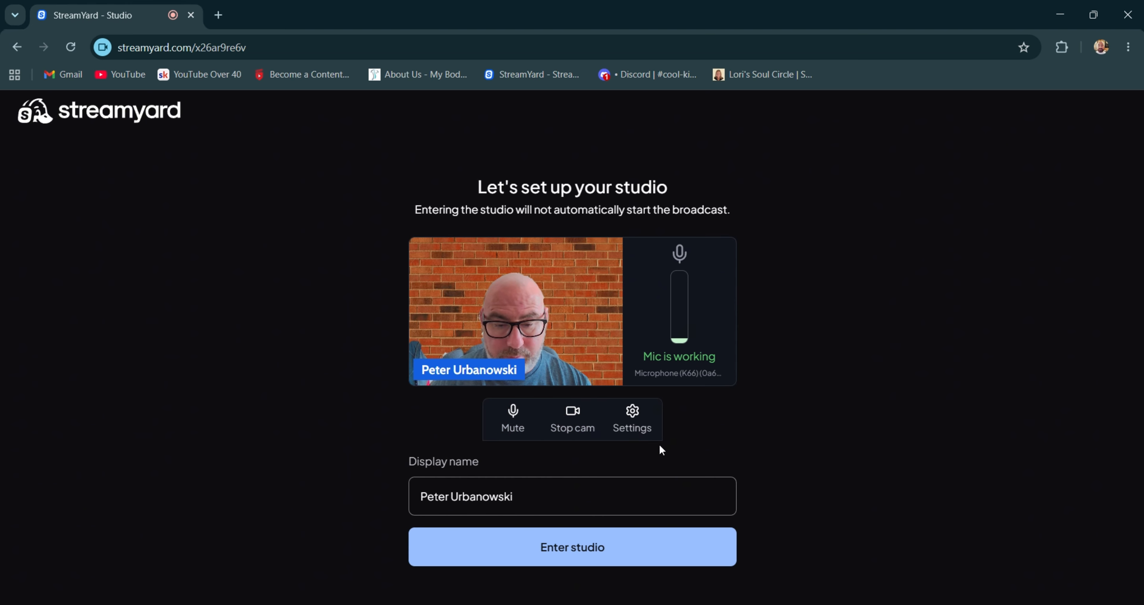
click(636, 420)
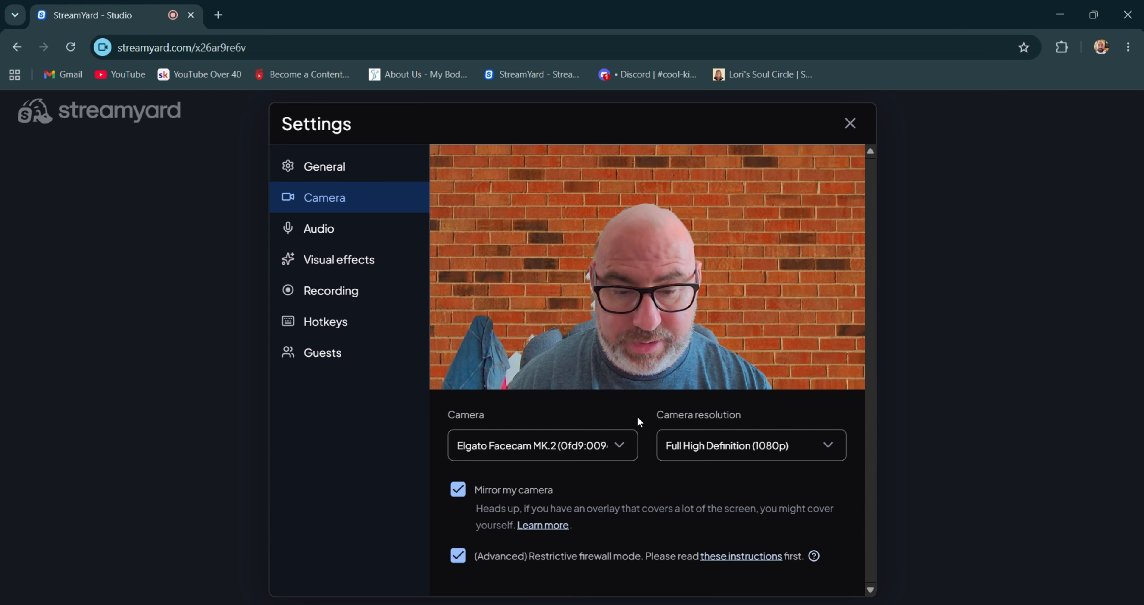
click(333, 266)
click(480, 541)
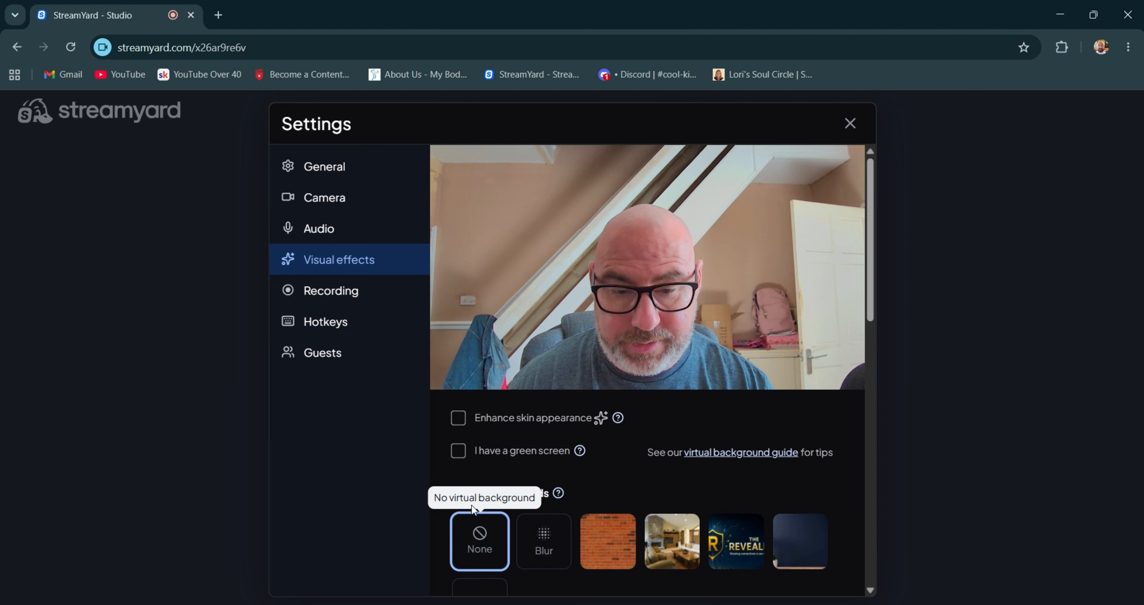
click(314, 171)
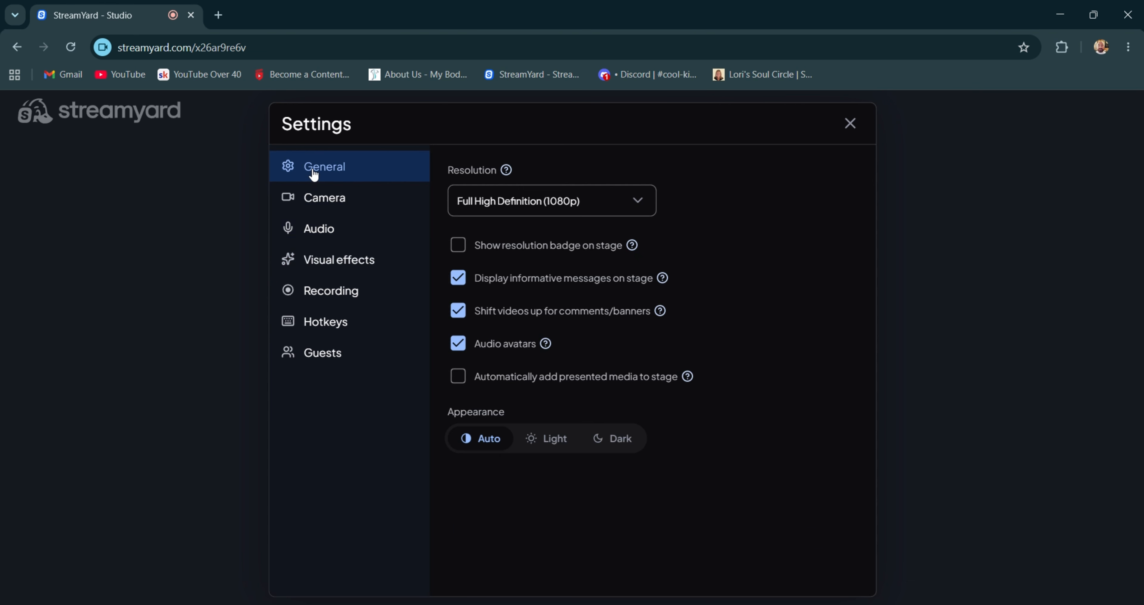
click(849, 124)
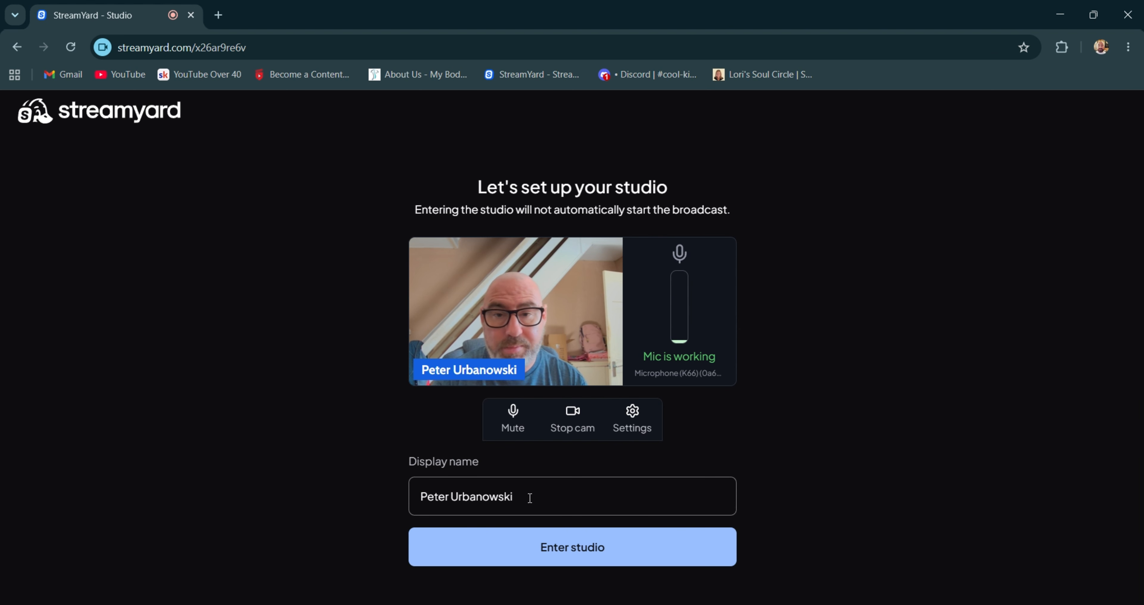
Step: Enter the studio and put the host's camera on stage in the single-person layout
click(542, 542)
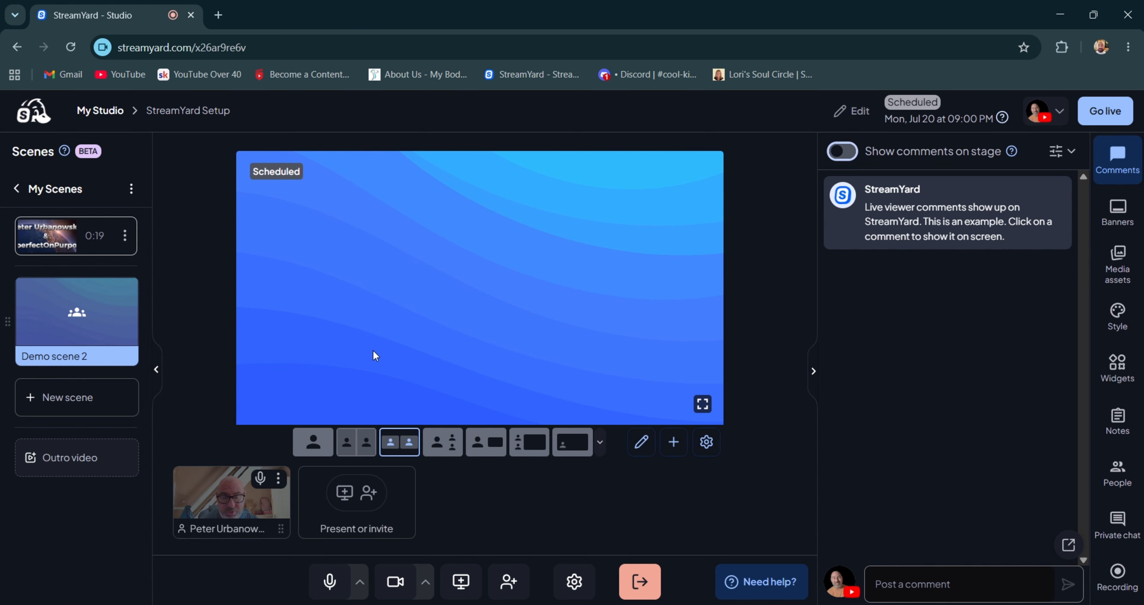
mouse_move(238, 510)
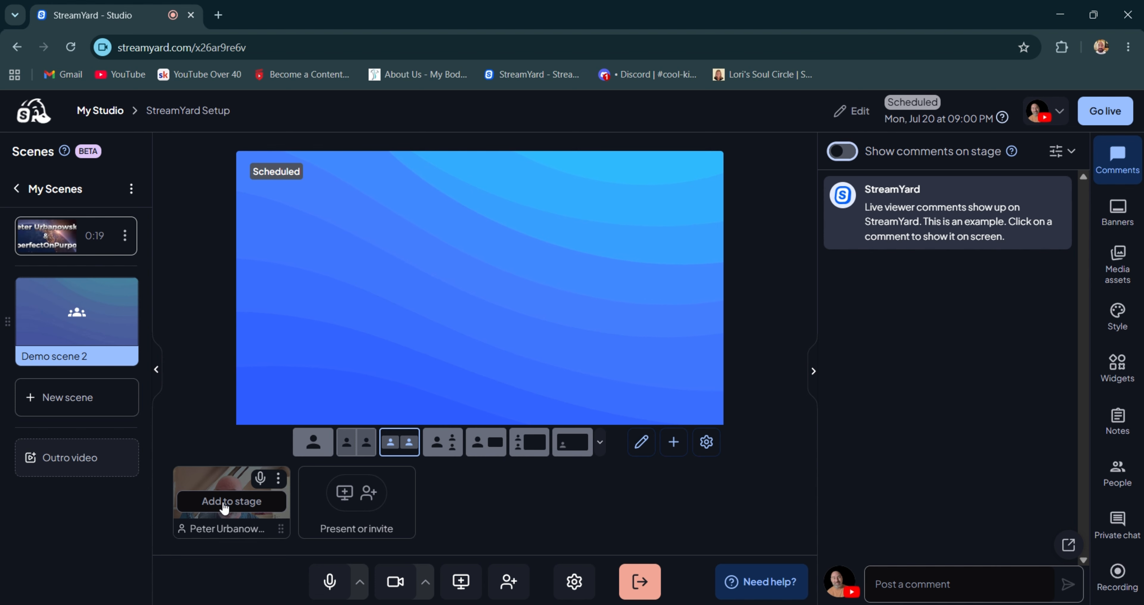
click(224, 506)
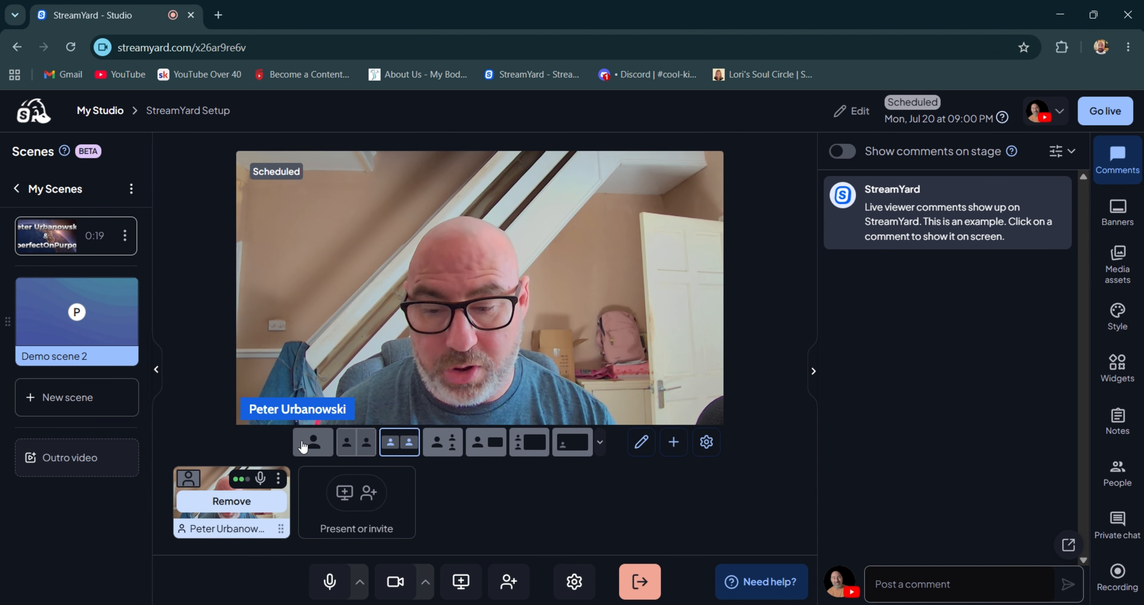
click(313, 442)
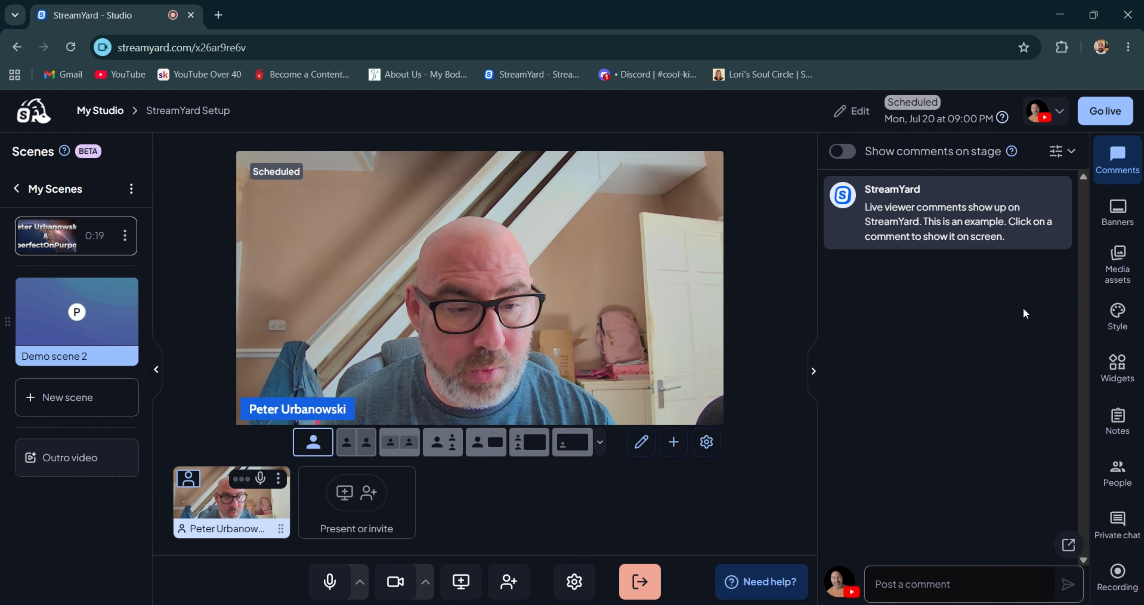
Step: Try brand color #a300ff with the Bubble and Classic themes on the display name
click(1117, 315)
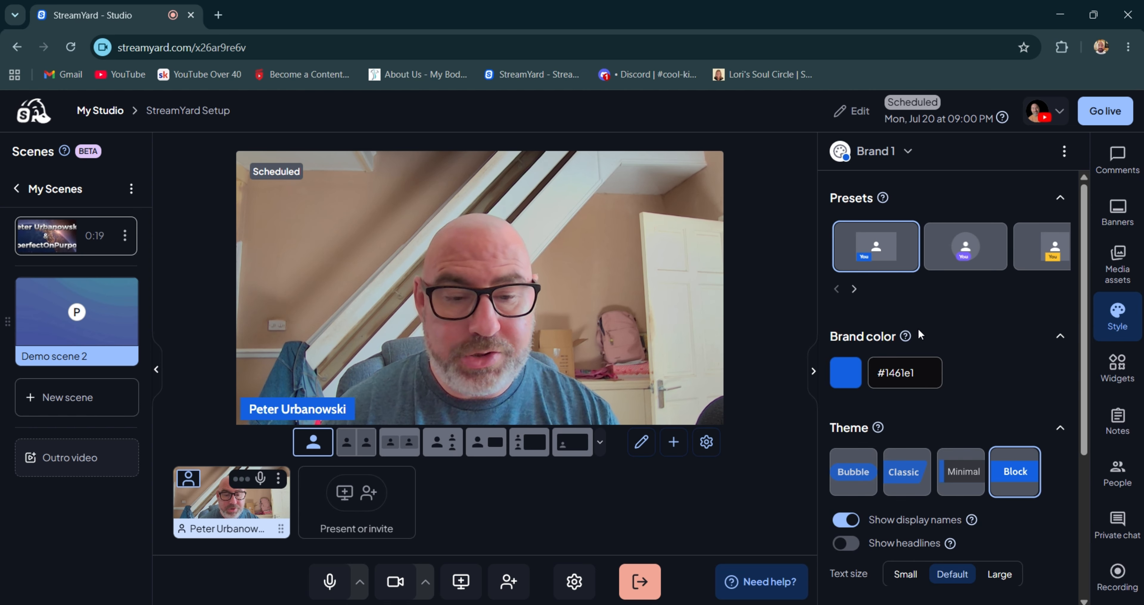
click(855, 385)
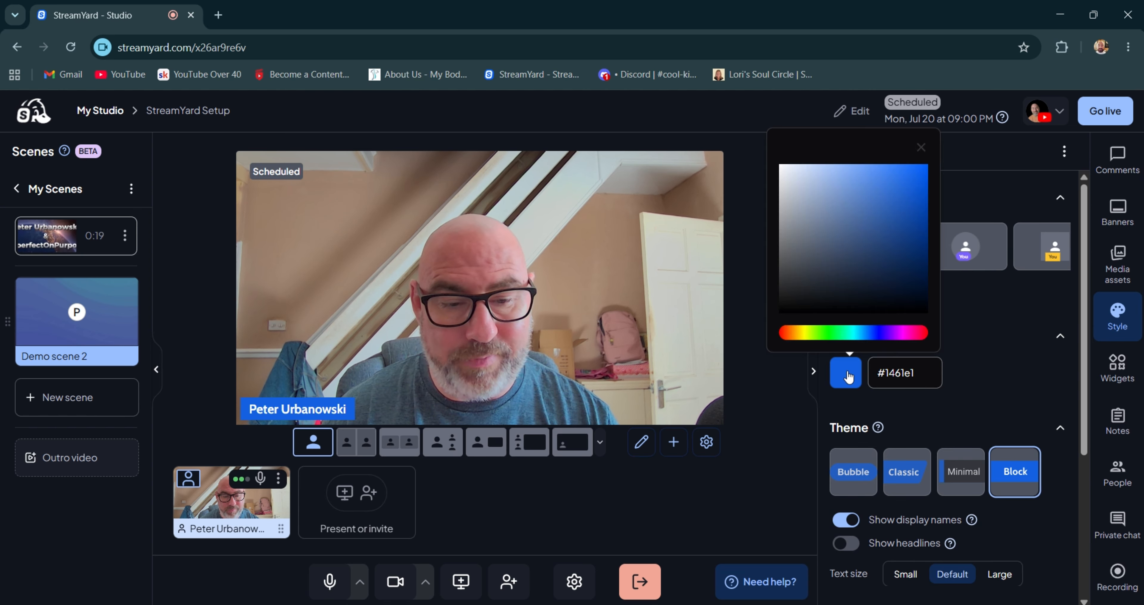
click(895, 336)
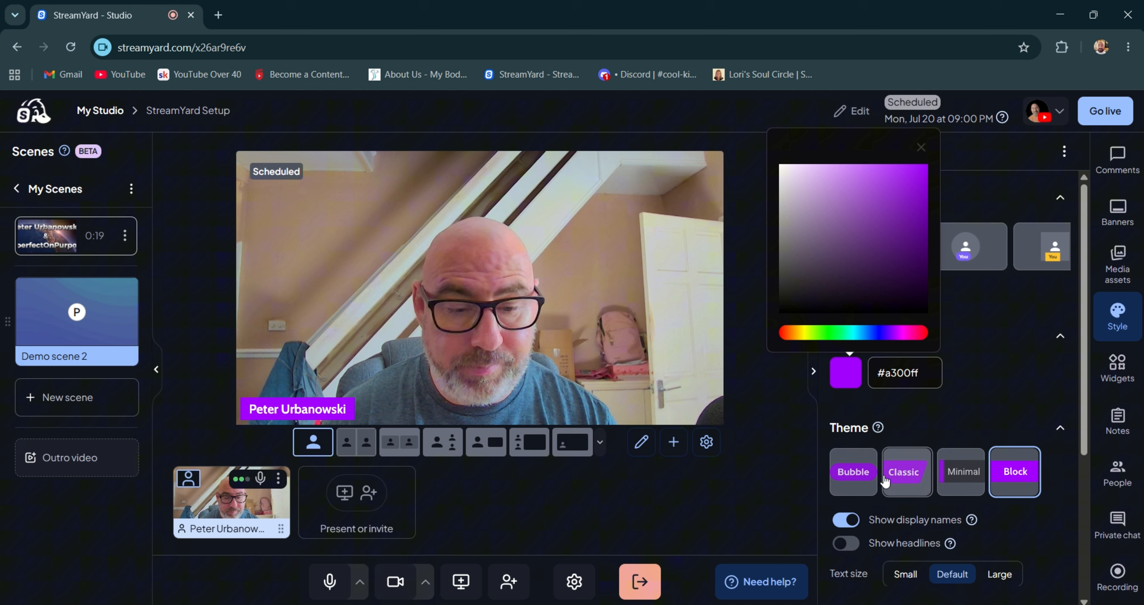
click(852, 483)
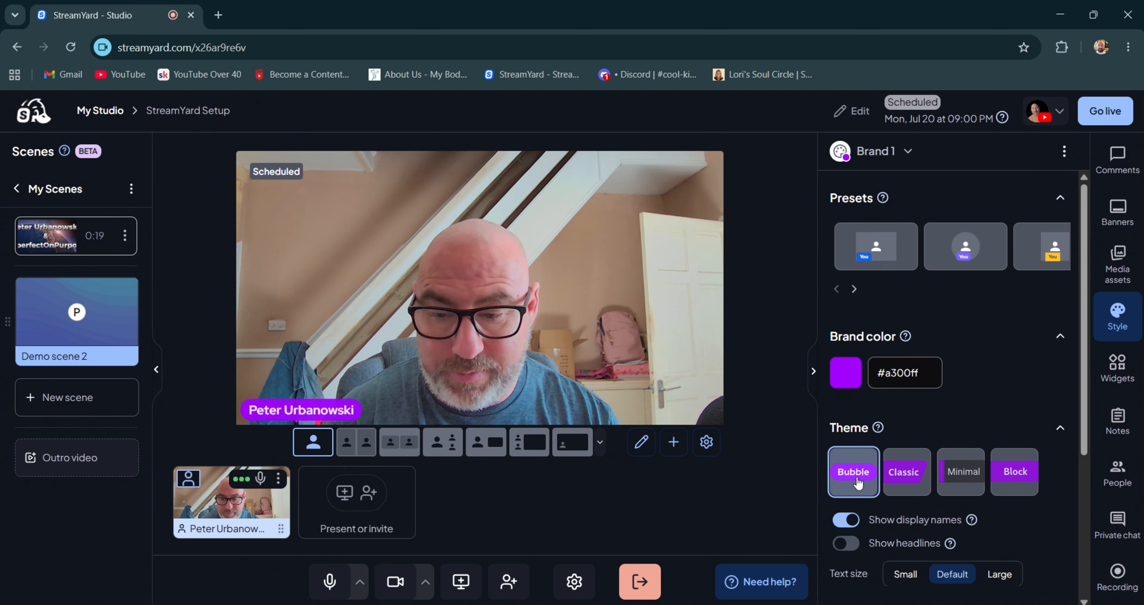
click(893, 478)
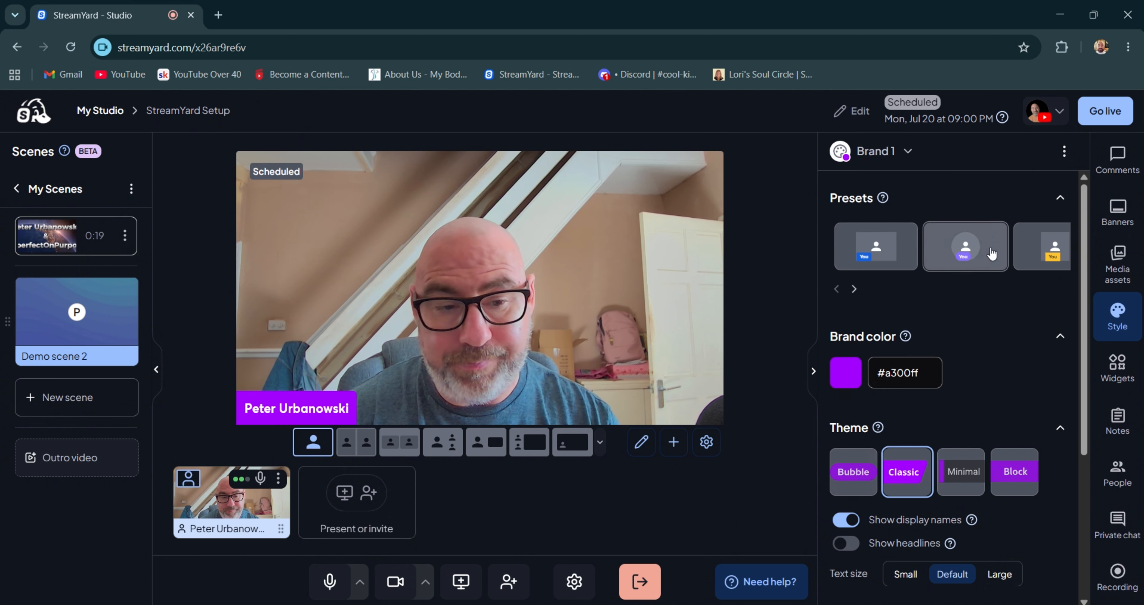
Step: Apply the style preset with the circular camera frame and purple name tag, and view its remaining style options
click(976, 249)
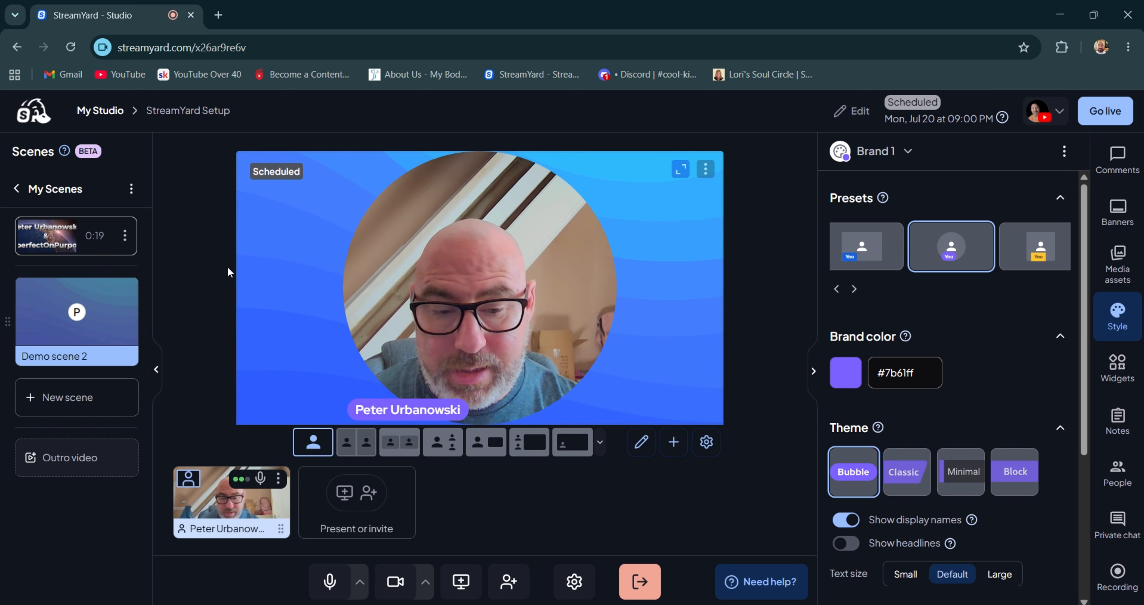
scroll(947, 287, down, 5)
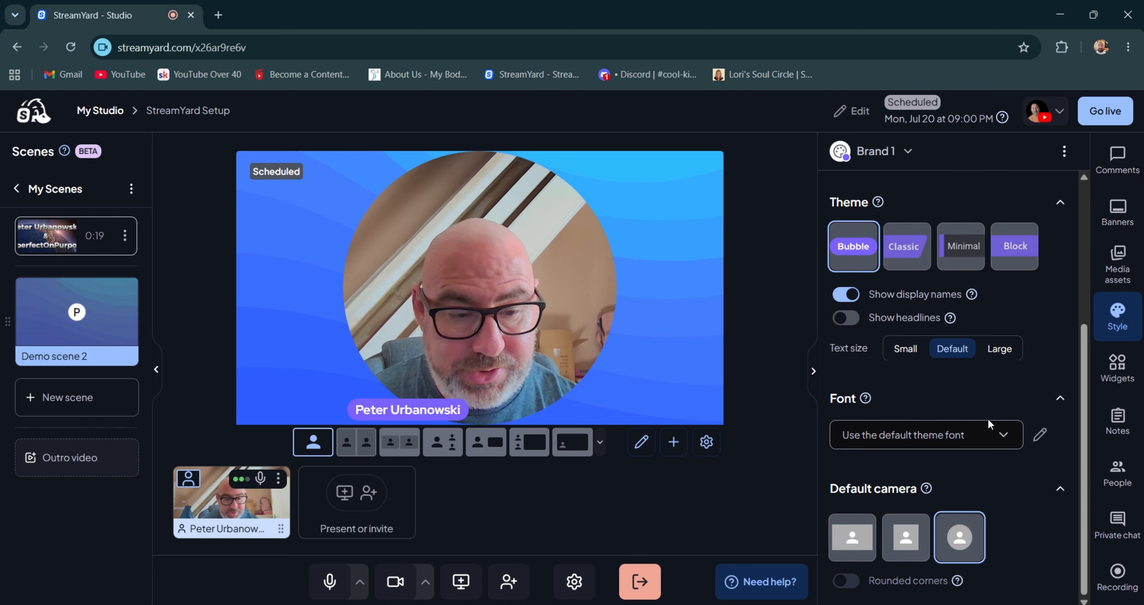
Step: Set the stage background to Moonlit Asteroid from the brand's media assets
click(1117, 265)
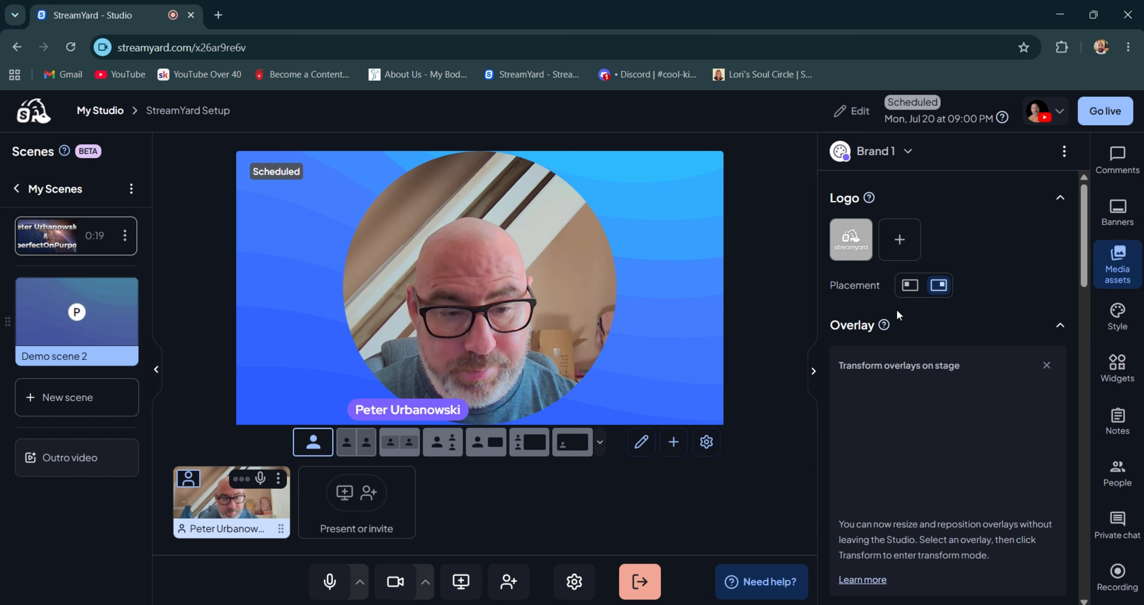
scroll(897, 312, down, 10)
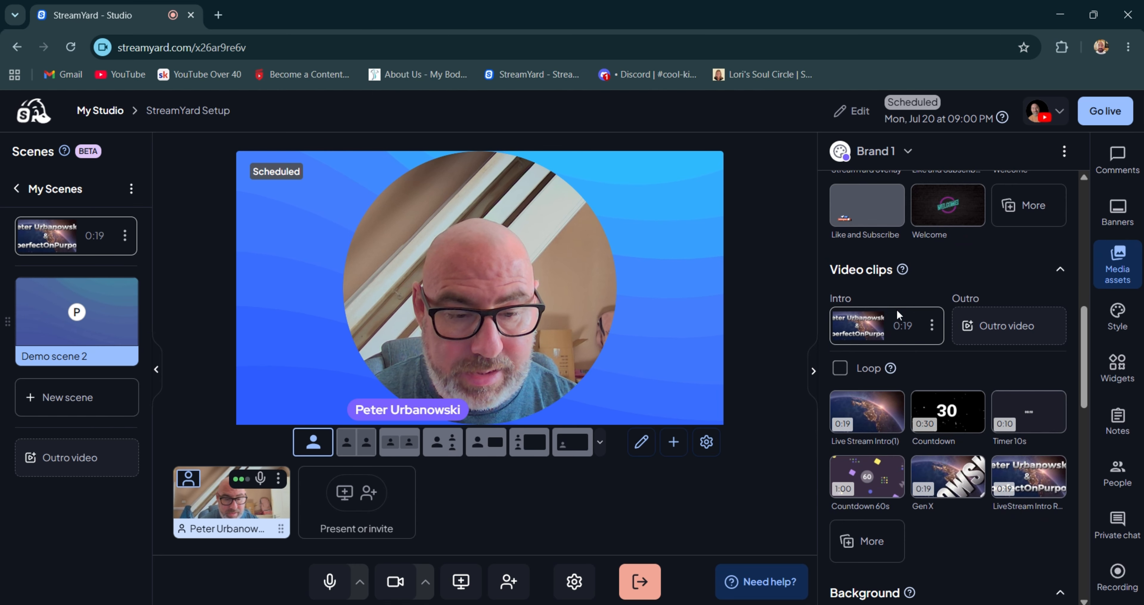
scroll(896, 309, down, 4)
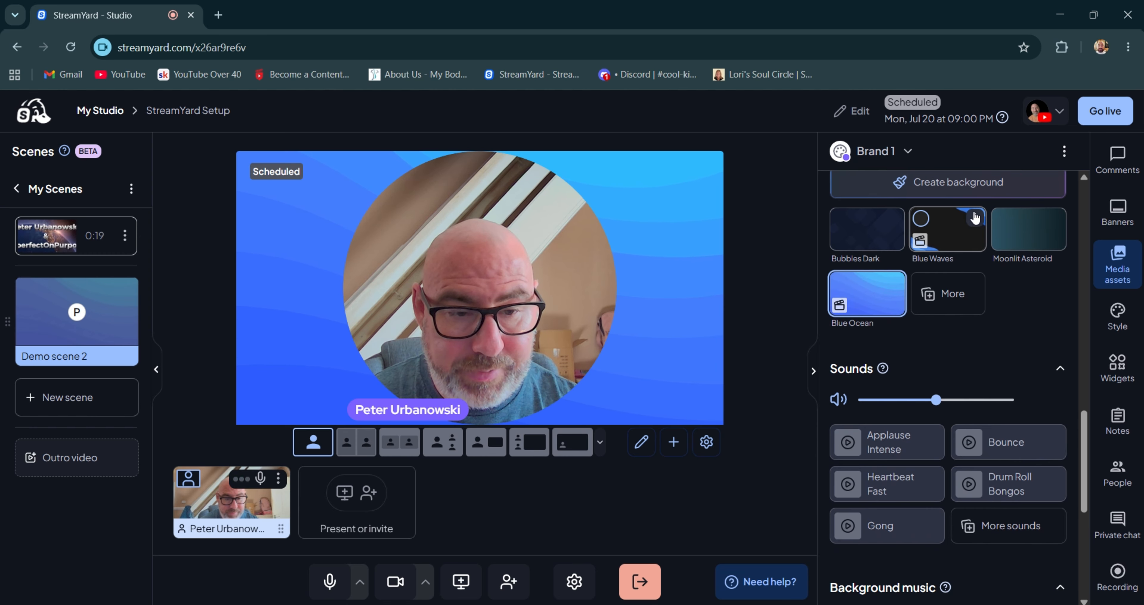
click(1024, 236)
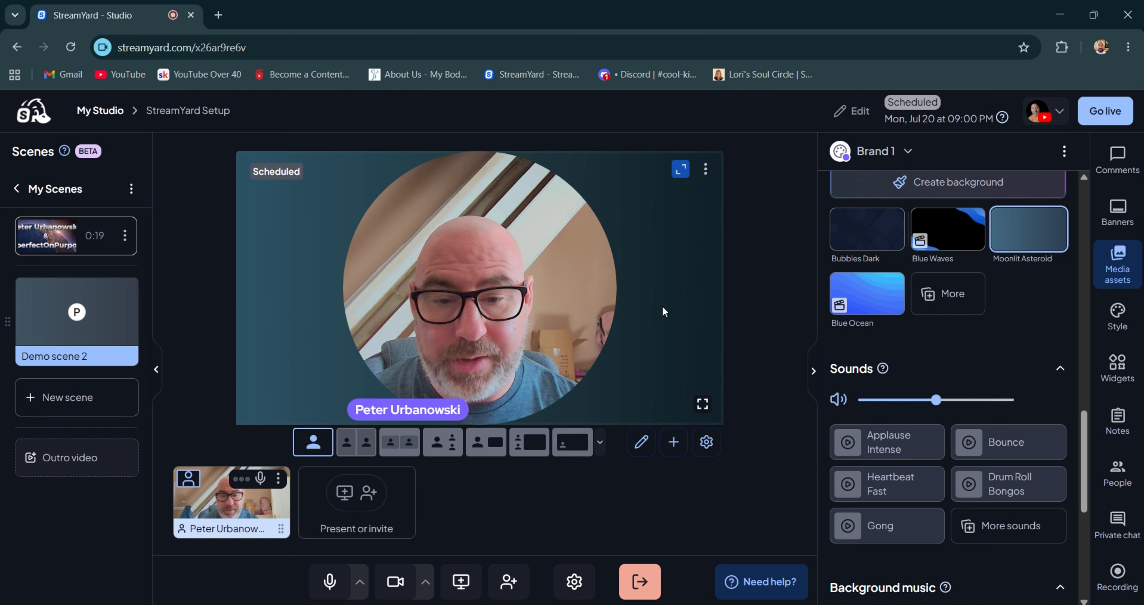
Step: Look through the additional backgrounds, the overlays and the video clips available as media assets
click(949, 292)
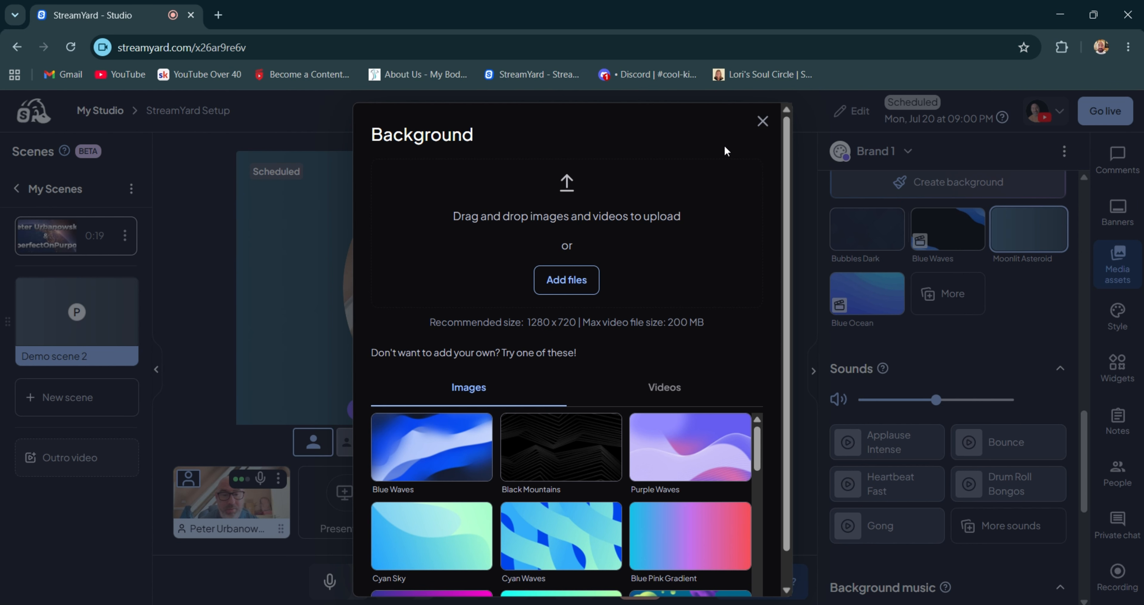
click(762, 121)
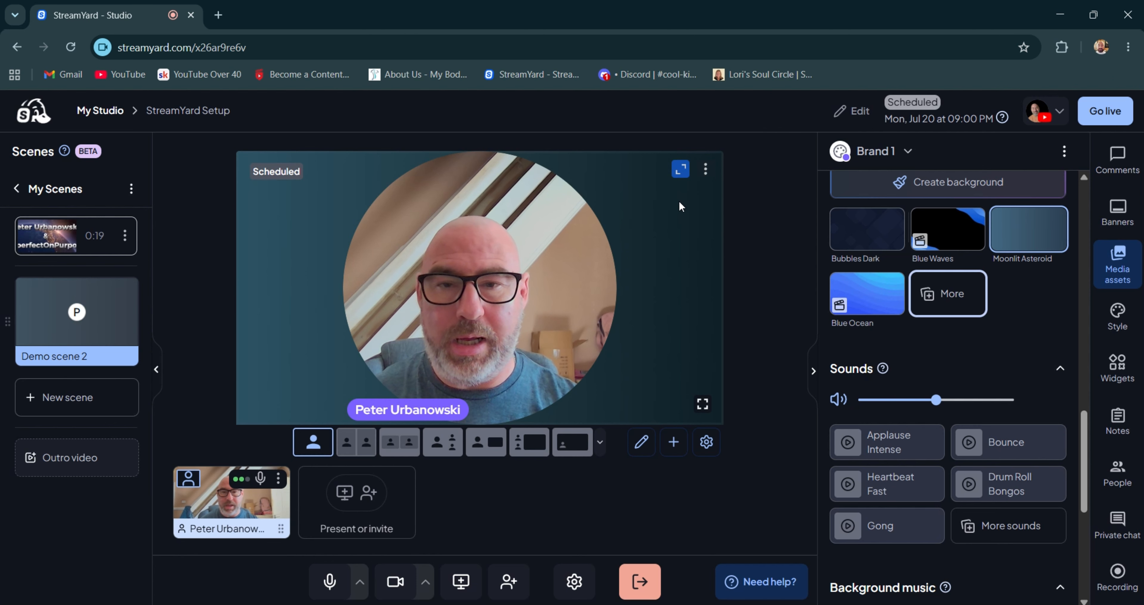
scroll(879, 248, up, 5)
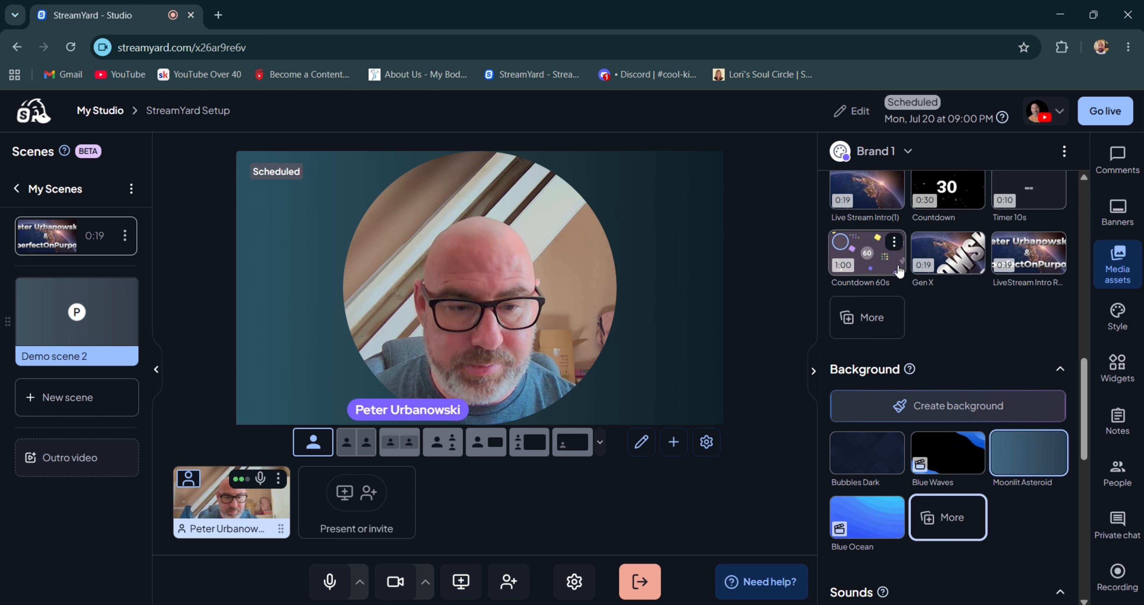
scroll(898, 271, up, 10)
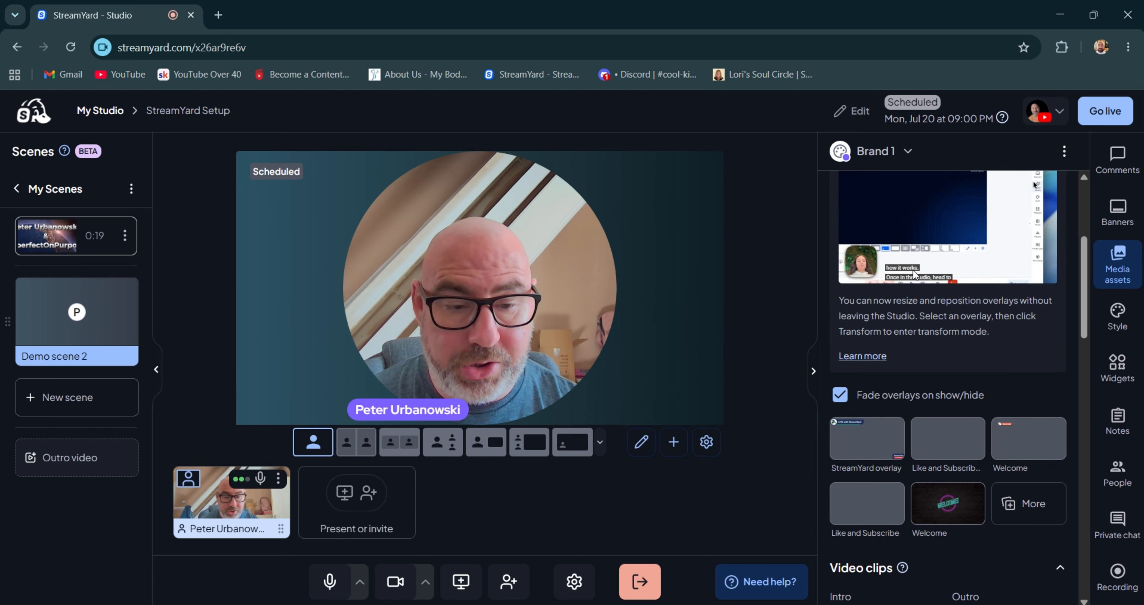
scroll(913, 271, up, 4)
scroll(911, 273, down, 6)
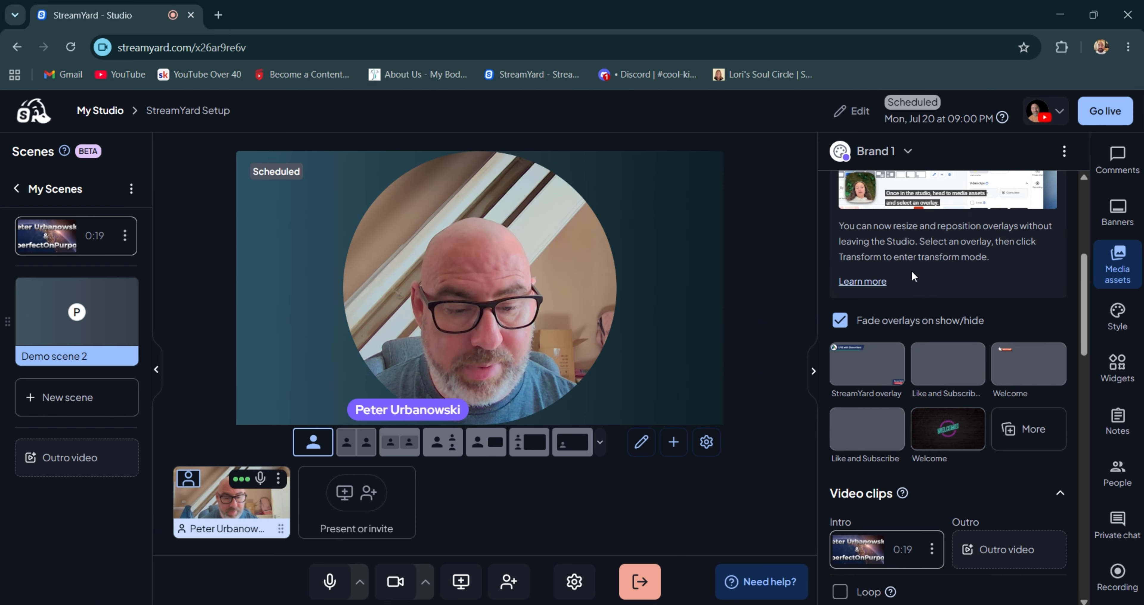
scroll(911, 271, down, 5)
Step: Set the brand's default camera shape to the wide rectangle and turn on rounded corners
click(1116, 316)
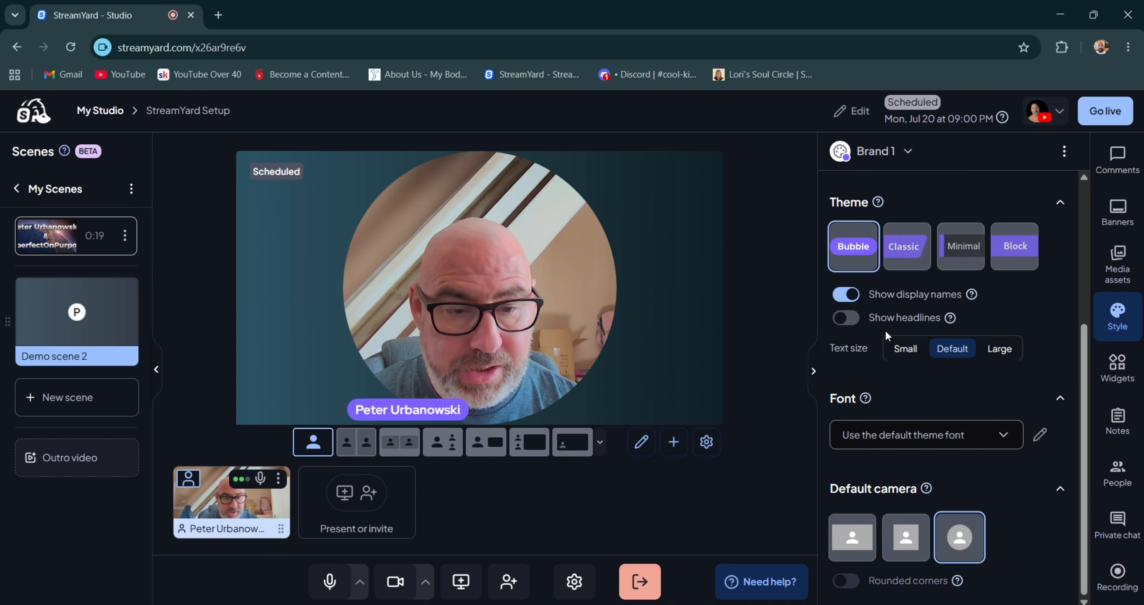
click(852, 544)
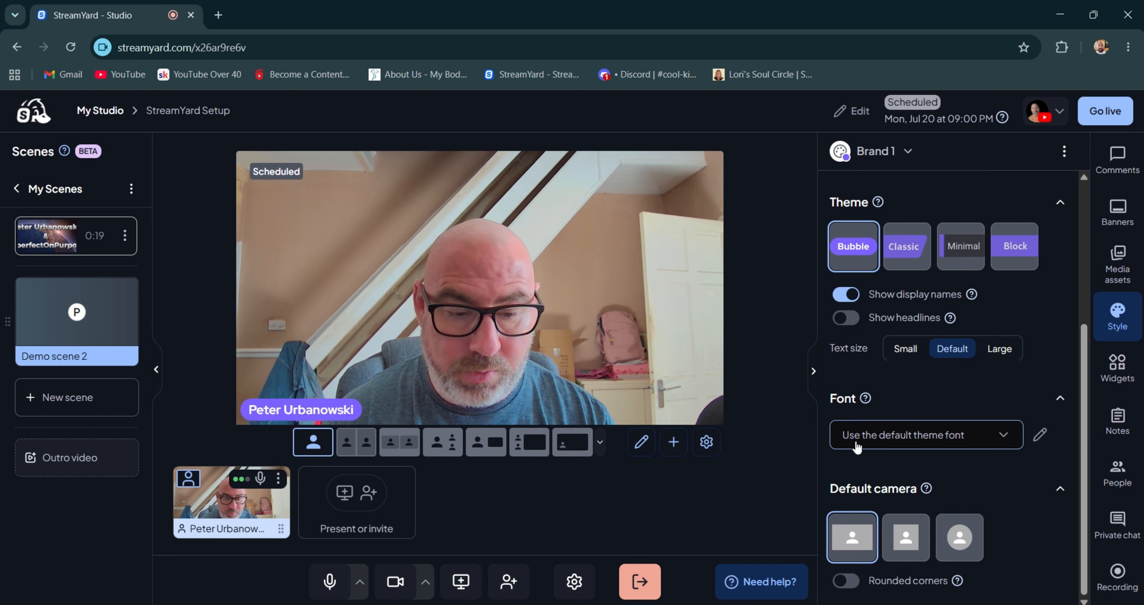
click(846, 581)
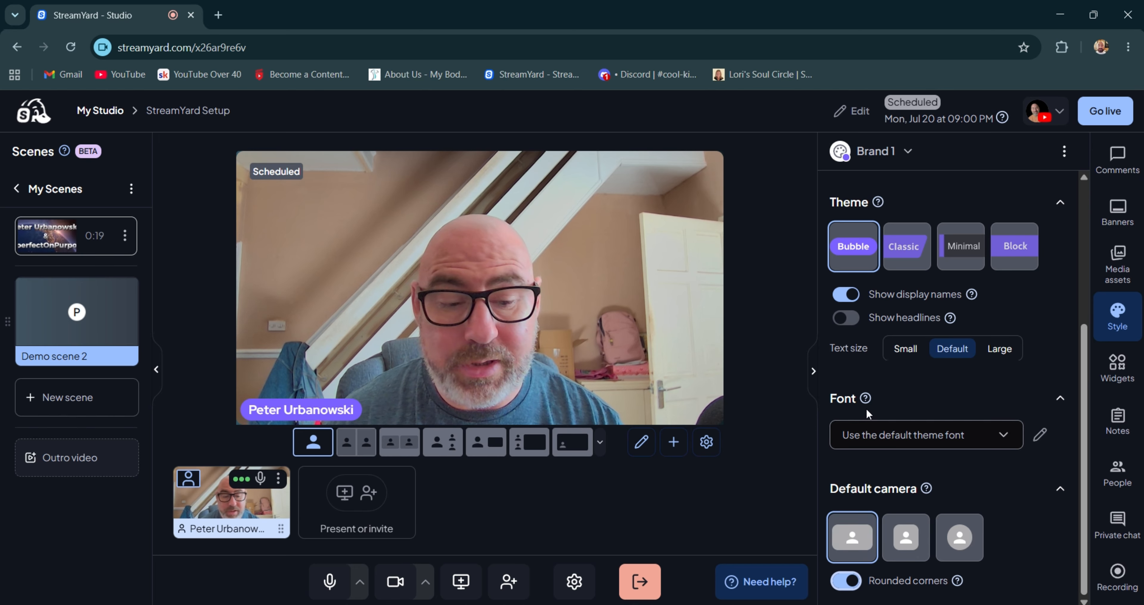
Step: Look through the fonts available for the brand theme and leave the default theme font selected
click(1005, 437)
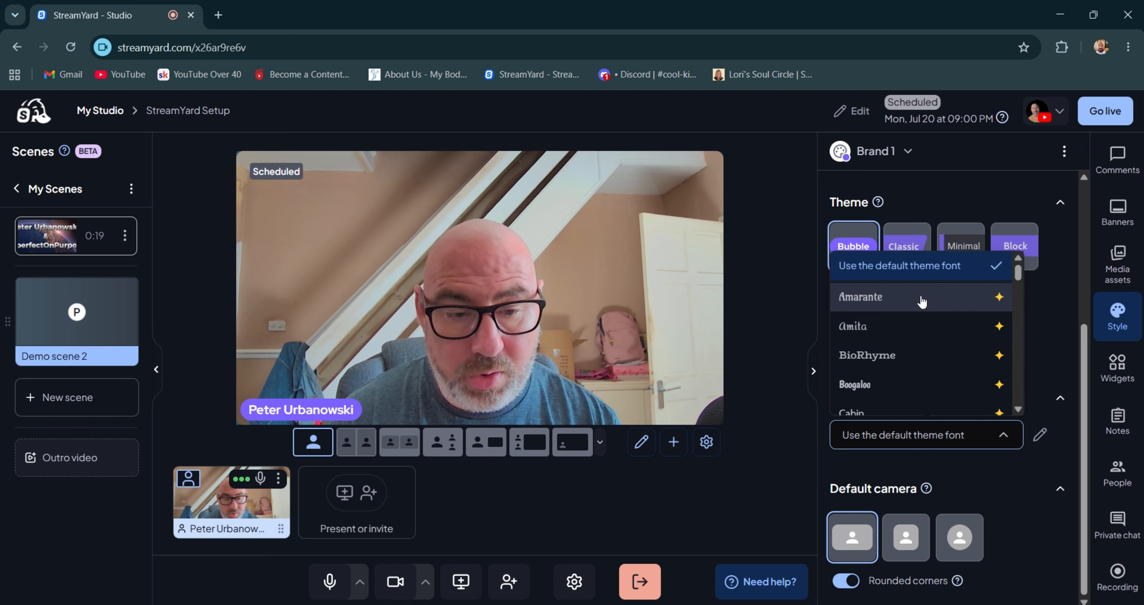
scroll(904, 390, down, 6)
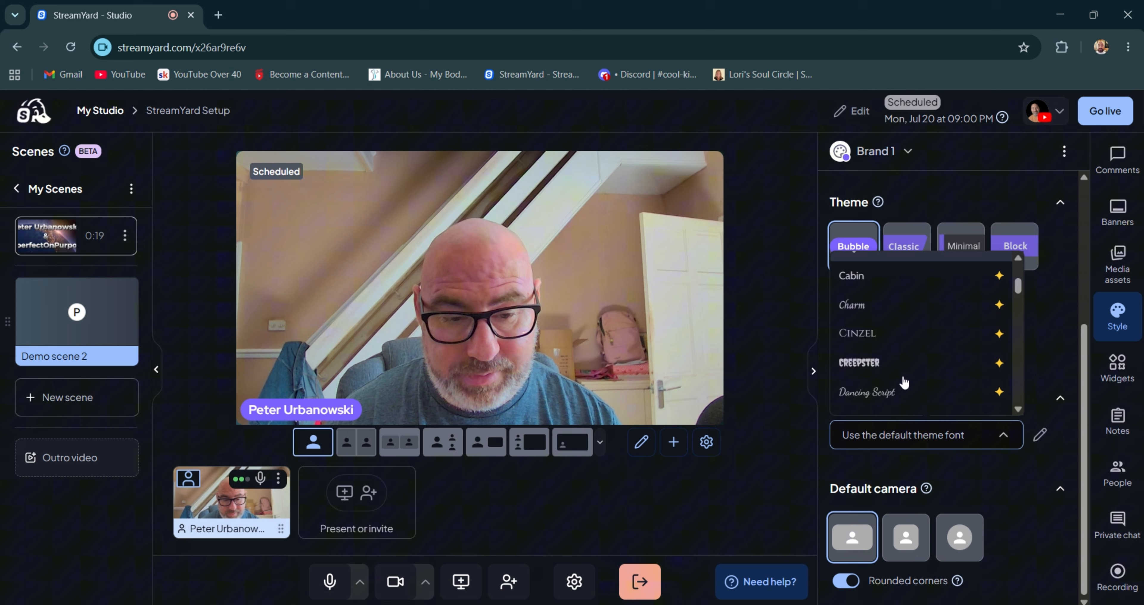
scroll(903, 382, down, 6)
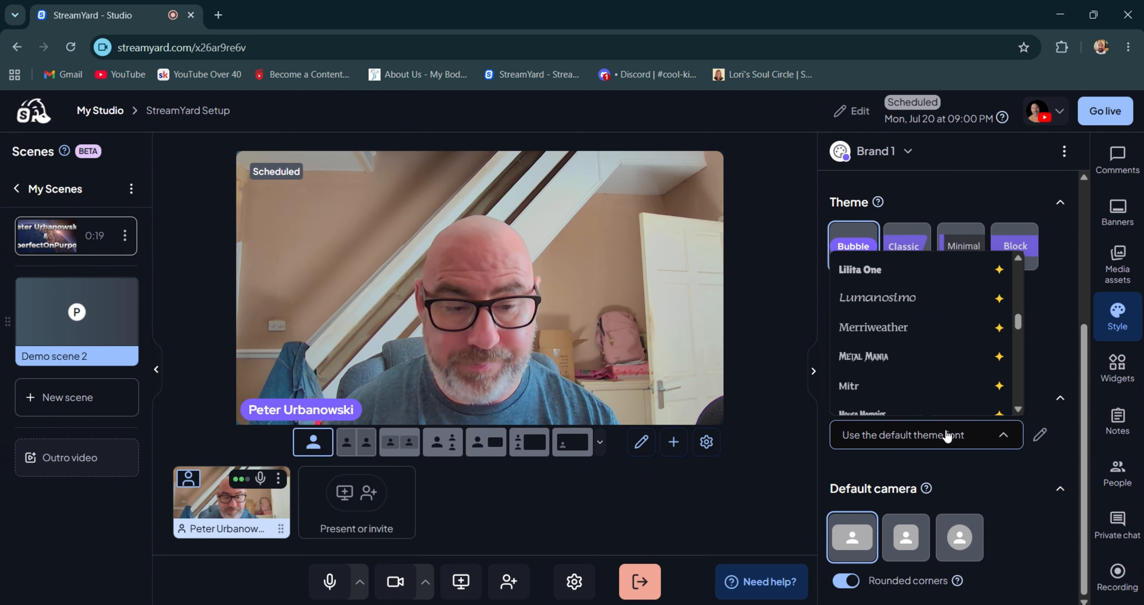
click(980, 482)
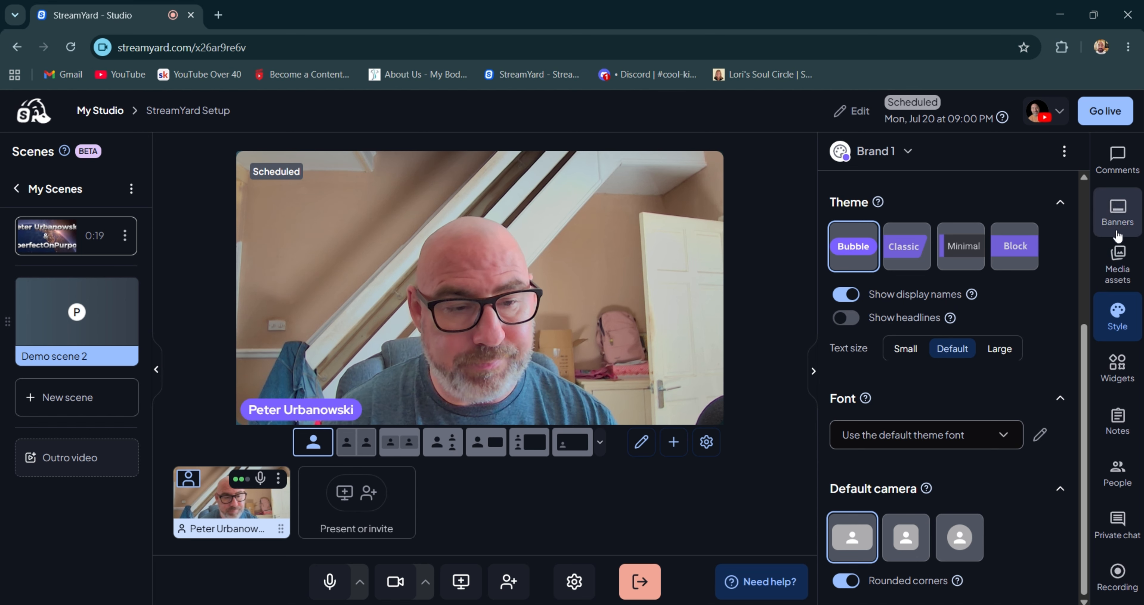
Step: Preview the Countdown video clip on the stage, stop it, and play the Live Stream Intro(1) clip
click(1114, 265)
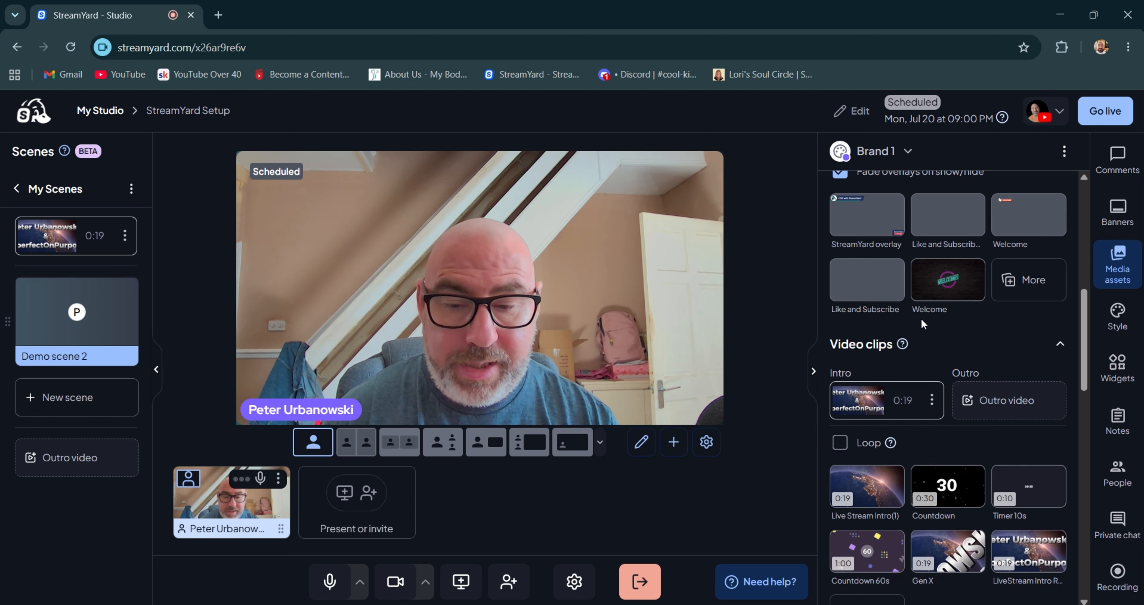
scroll(920, 318, down, 2)
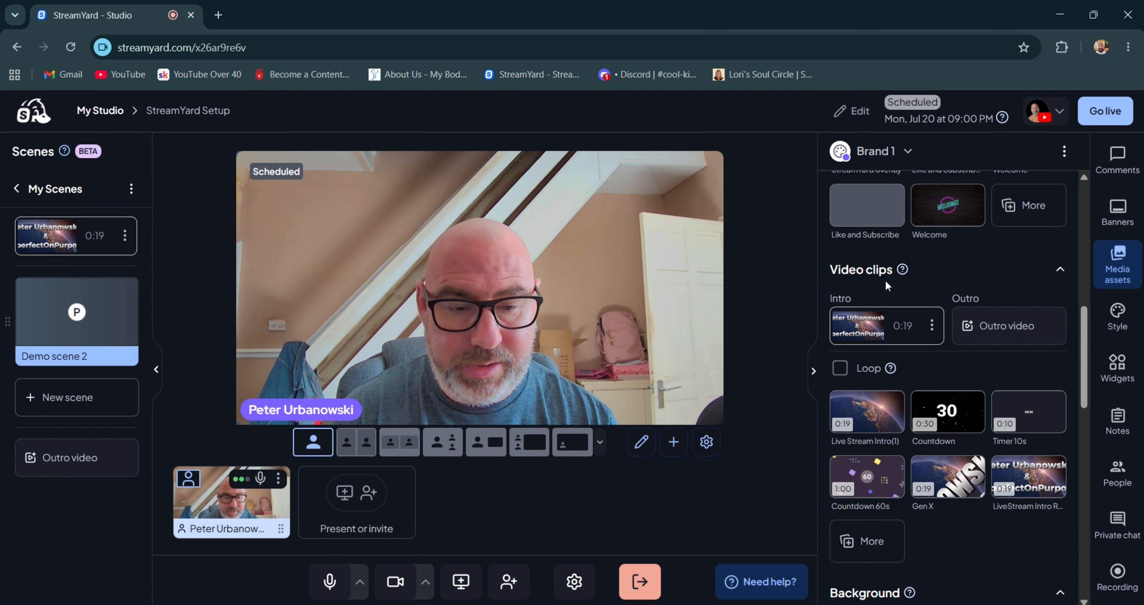
scroll(885, 279, down, 2)
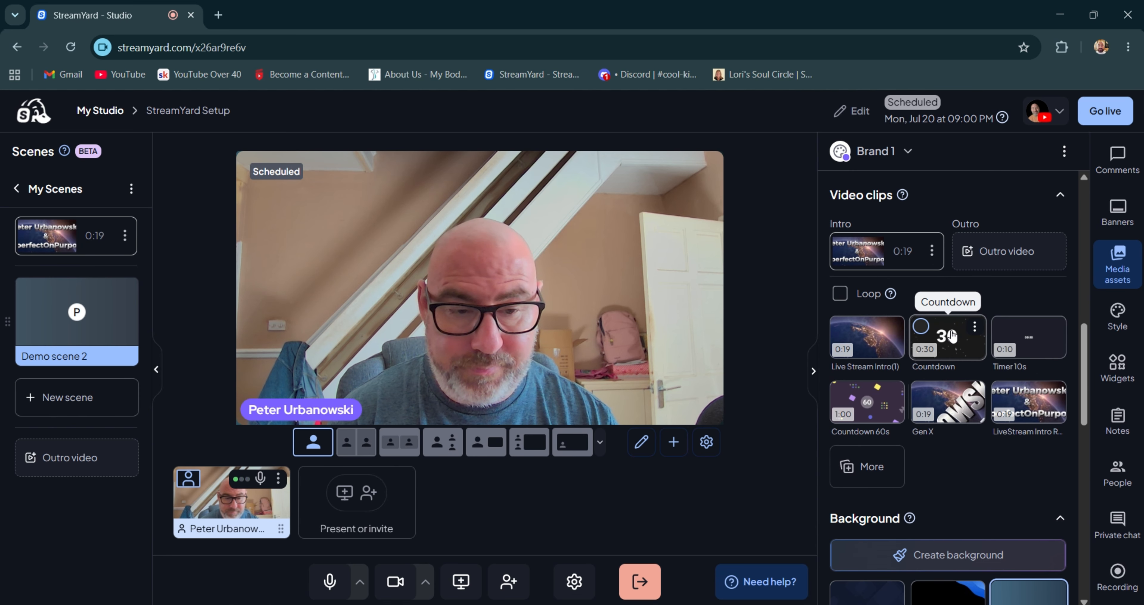
click(952, 336)
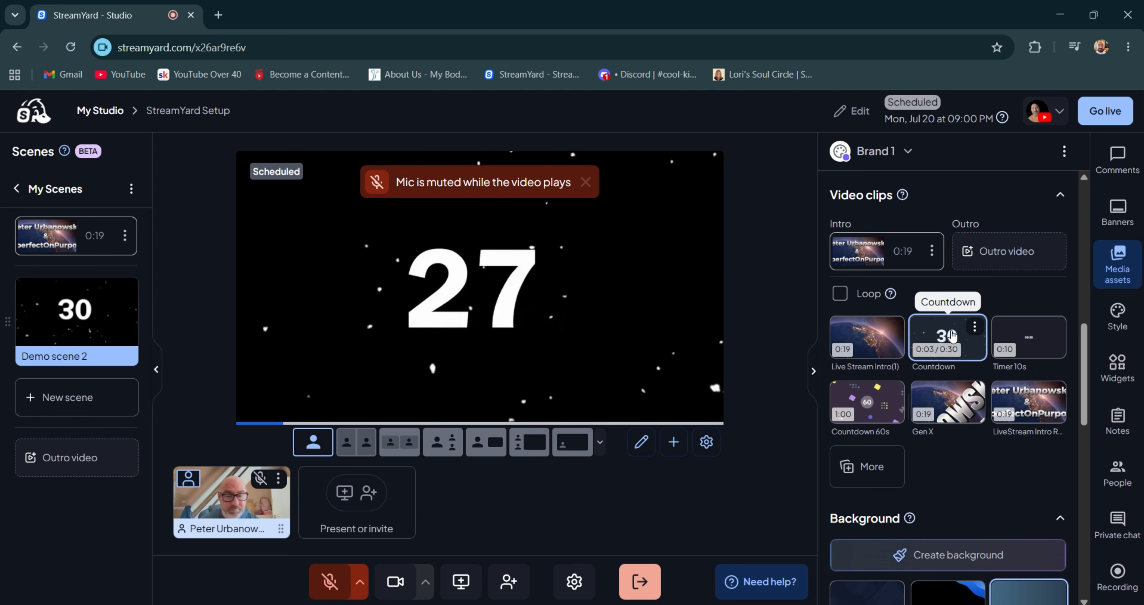
click(951, 336)
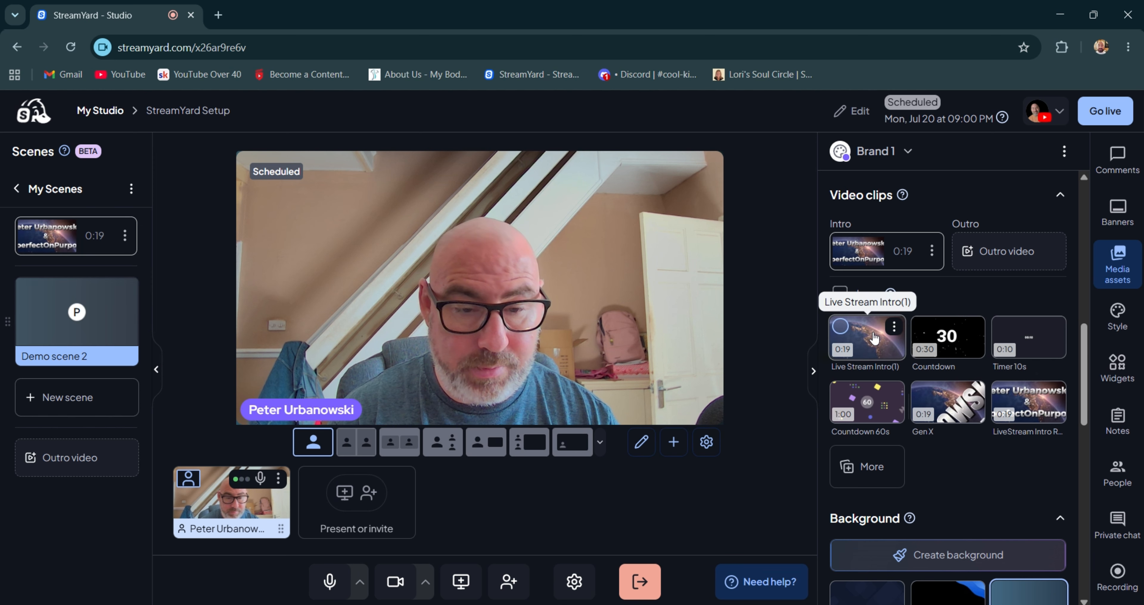
click(873, 337)
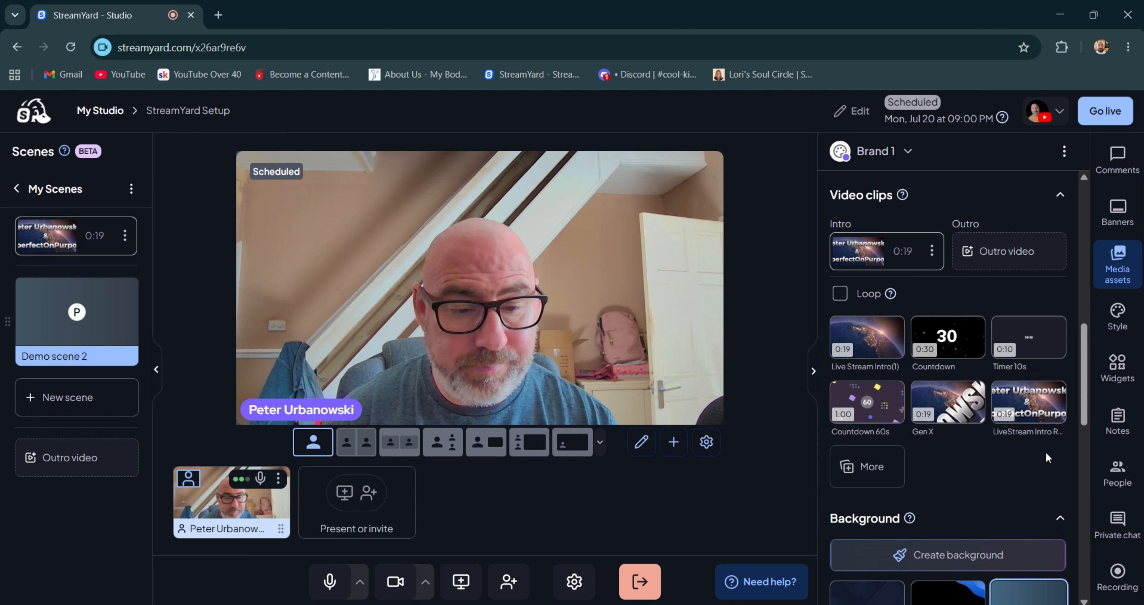
Step: View the video clips that can be set as the outro video, and close the selection without choosing one
scroll(933, 433, down, 2)
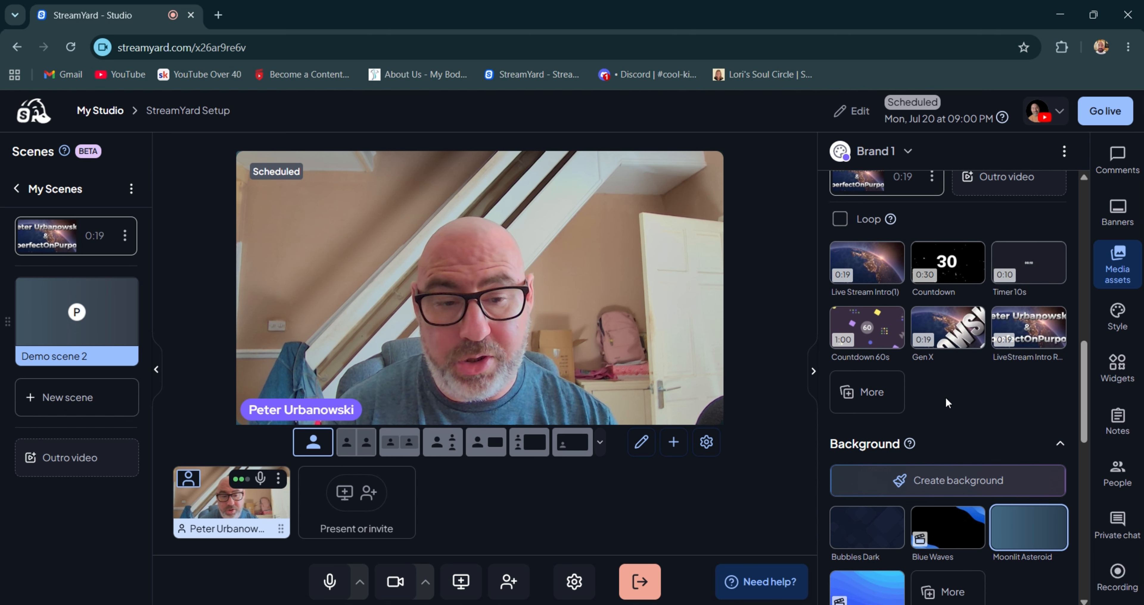
scroll(946, 397, up, 6)
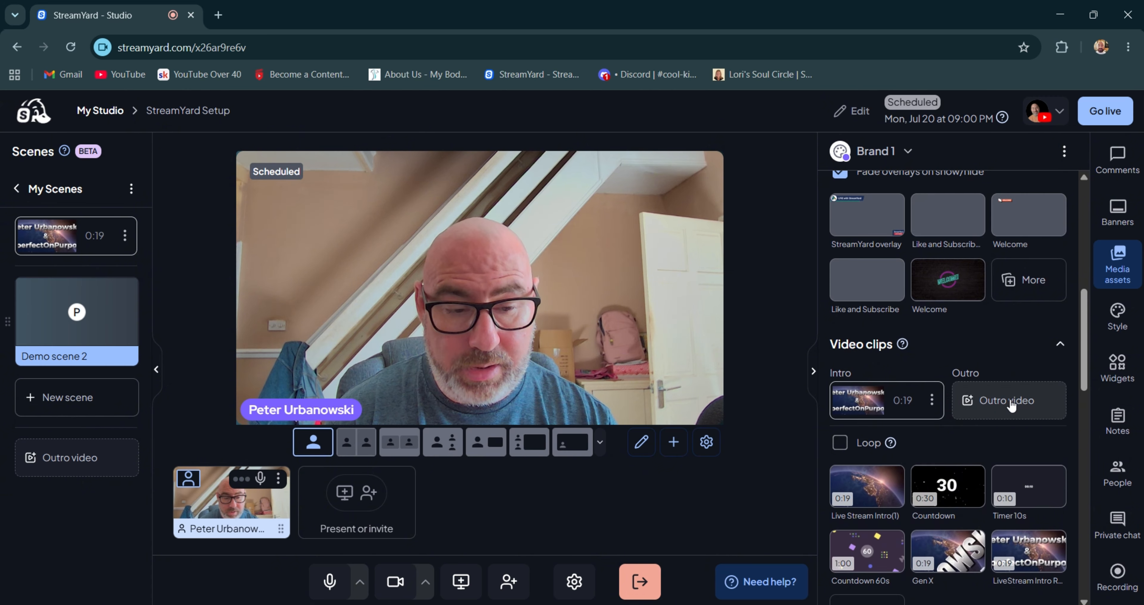
click(1003, 404)
scroll(585, 316, down, 3)
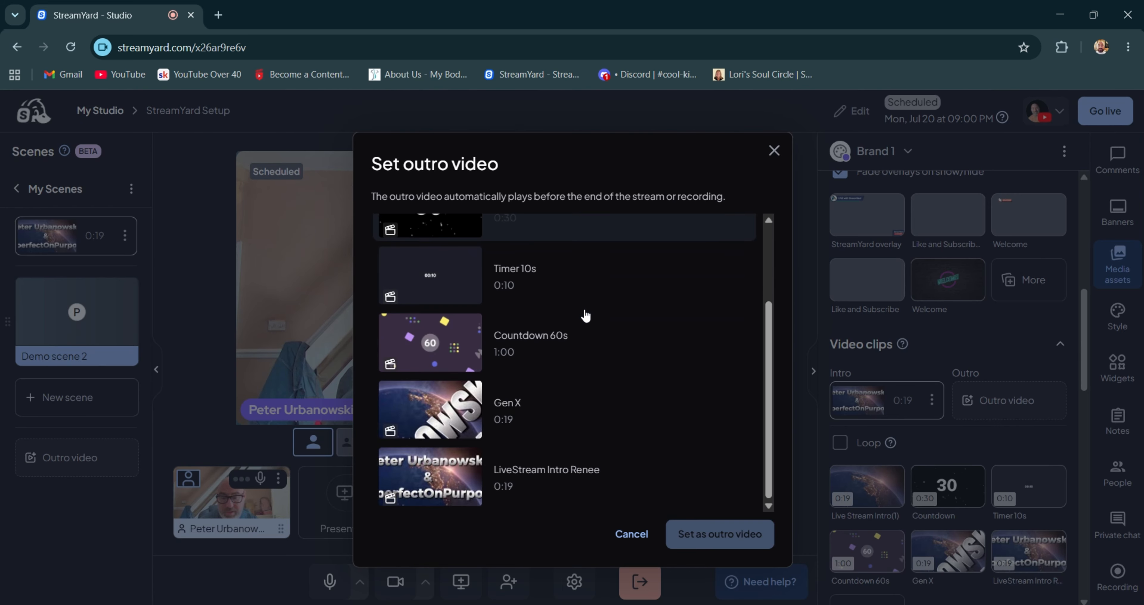
click(614, 528)
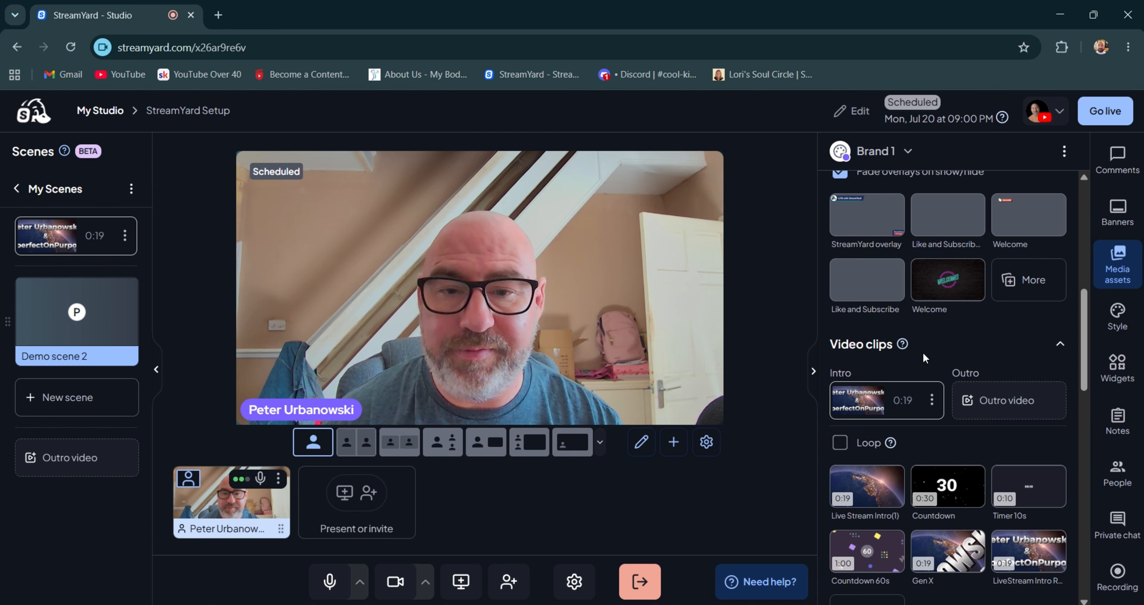
Step: Play the Applause Intense sound effect from the media assets
scroll(922, 352, down, 5)
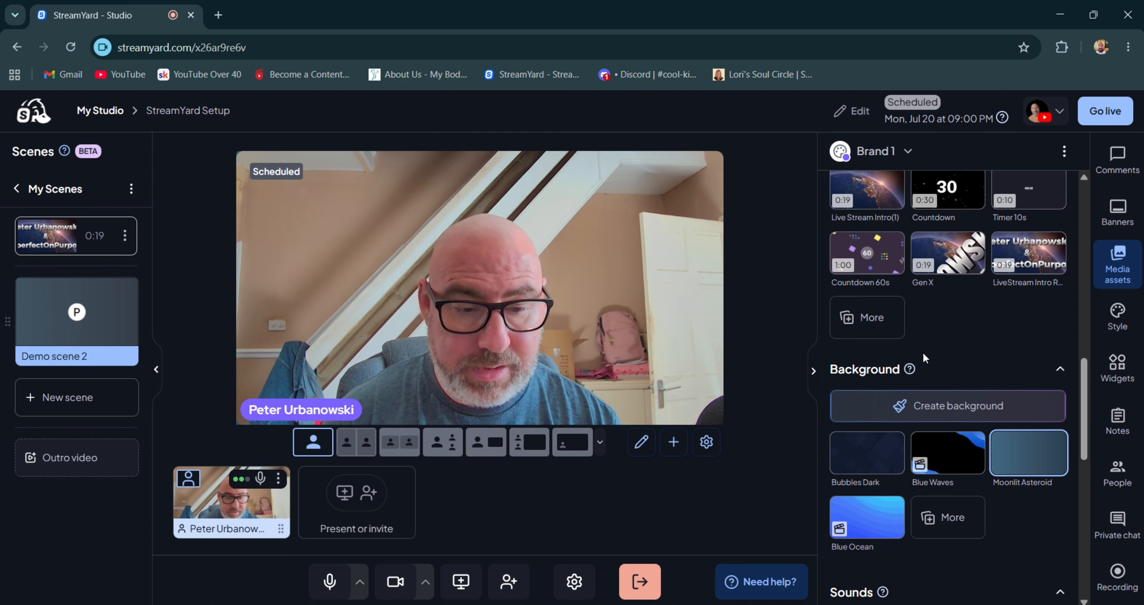
scroll(922, 352, down, 6)
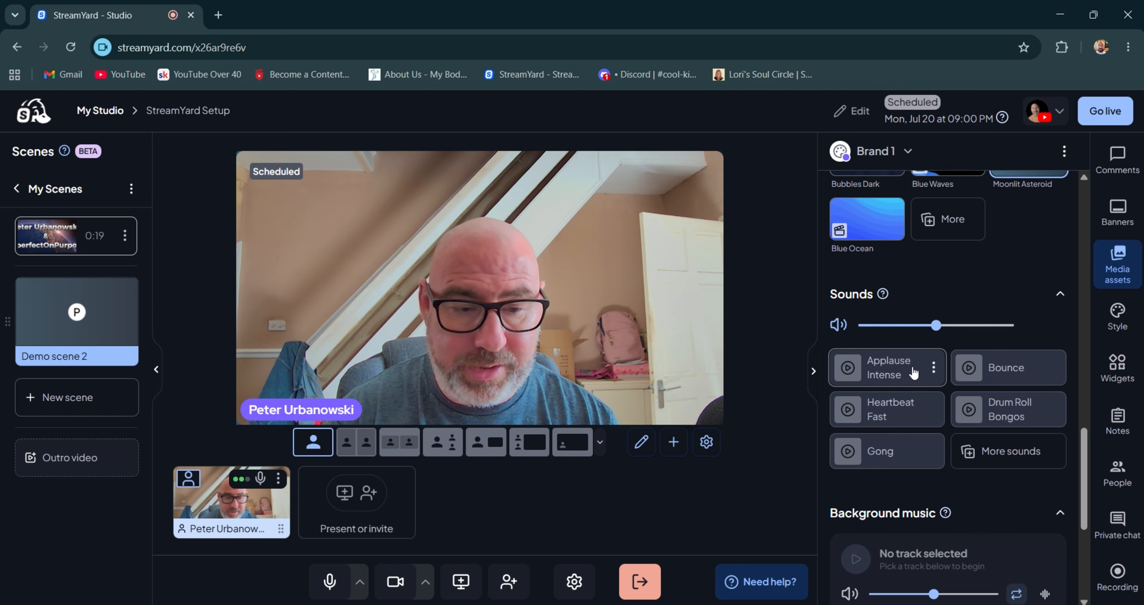
click(847, 368)
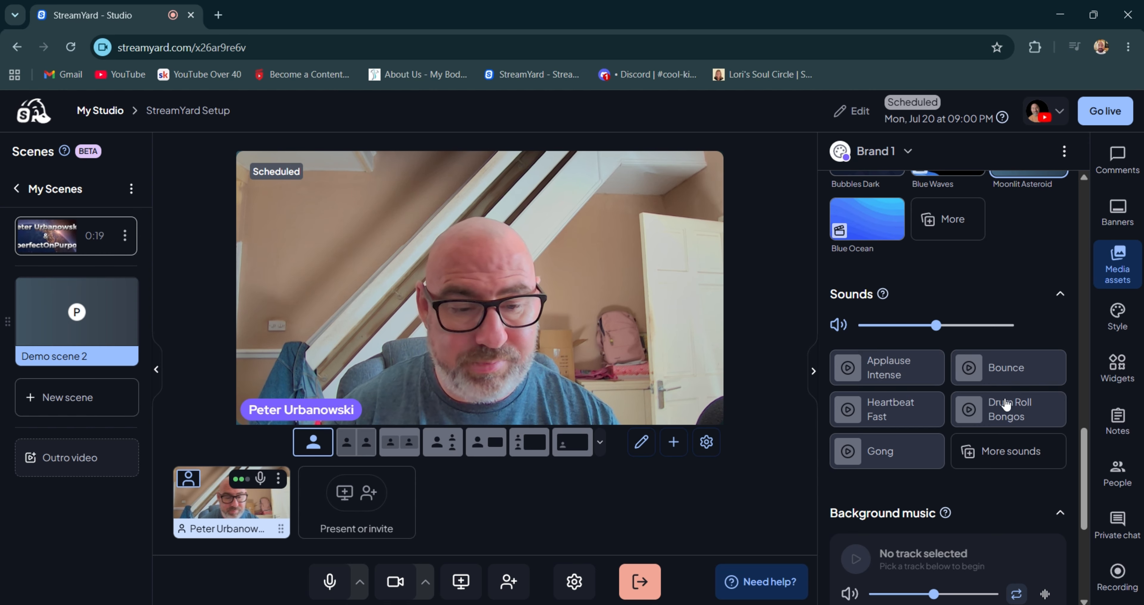
Step: Play the Acoustic cinematic background music track and pause it
scroll(990, 401, down, 5)
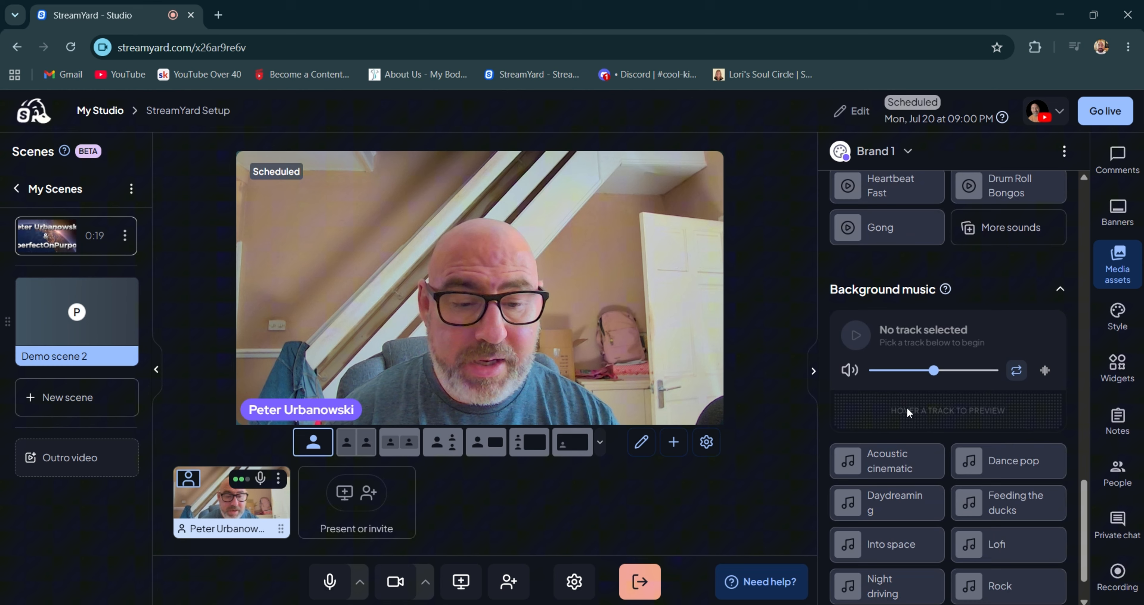
scroll(909, 413, down, 1)
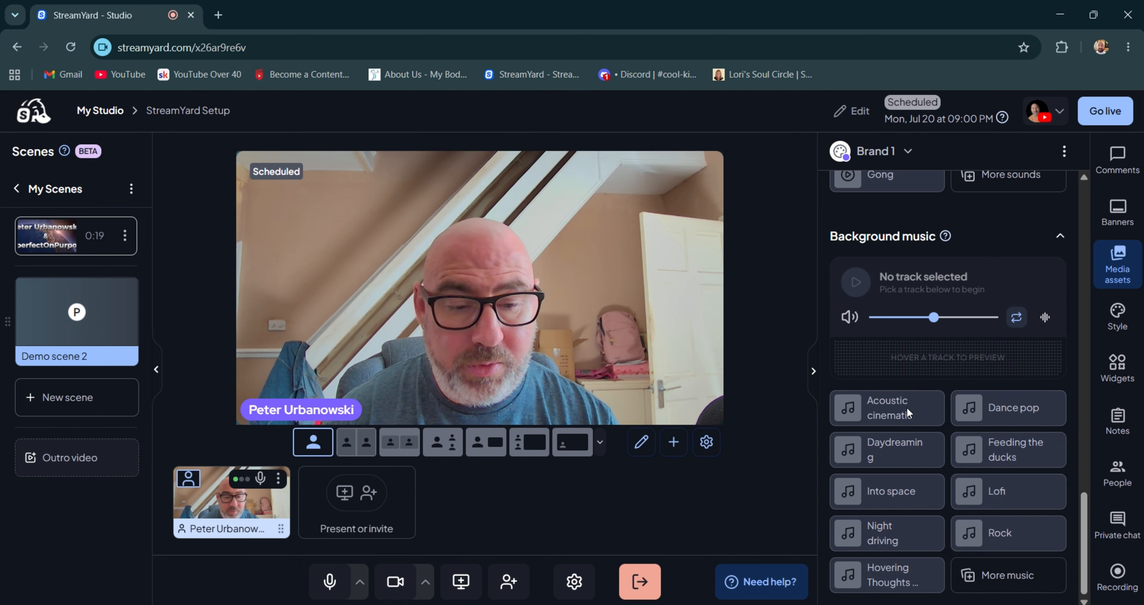
click(847, 410)
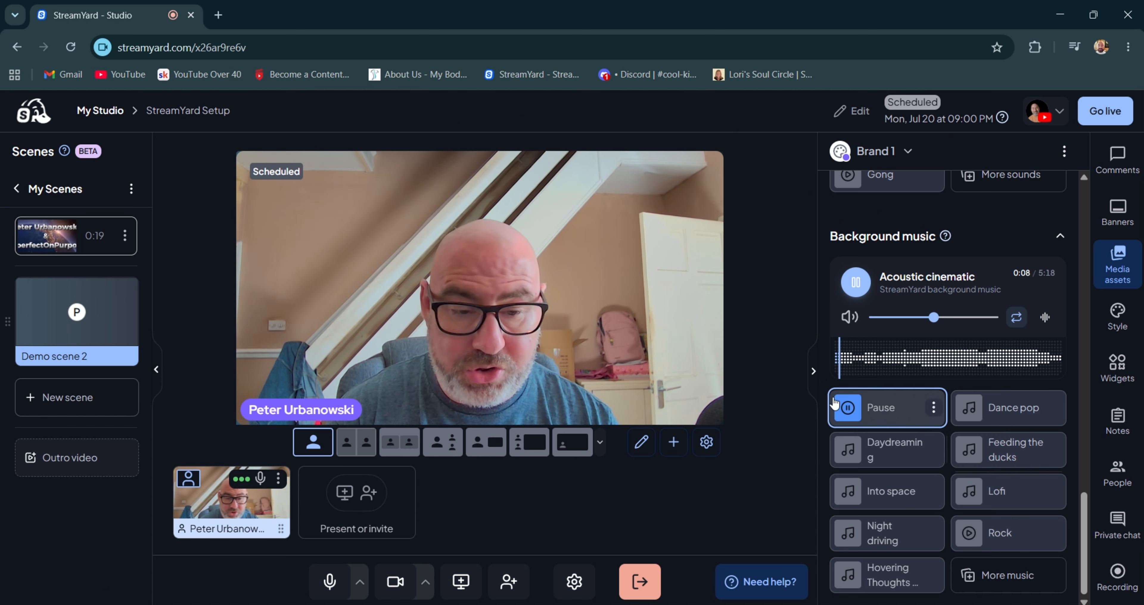
click(848, 409)
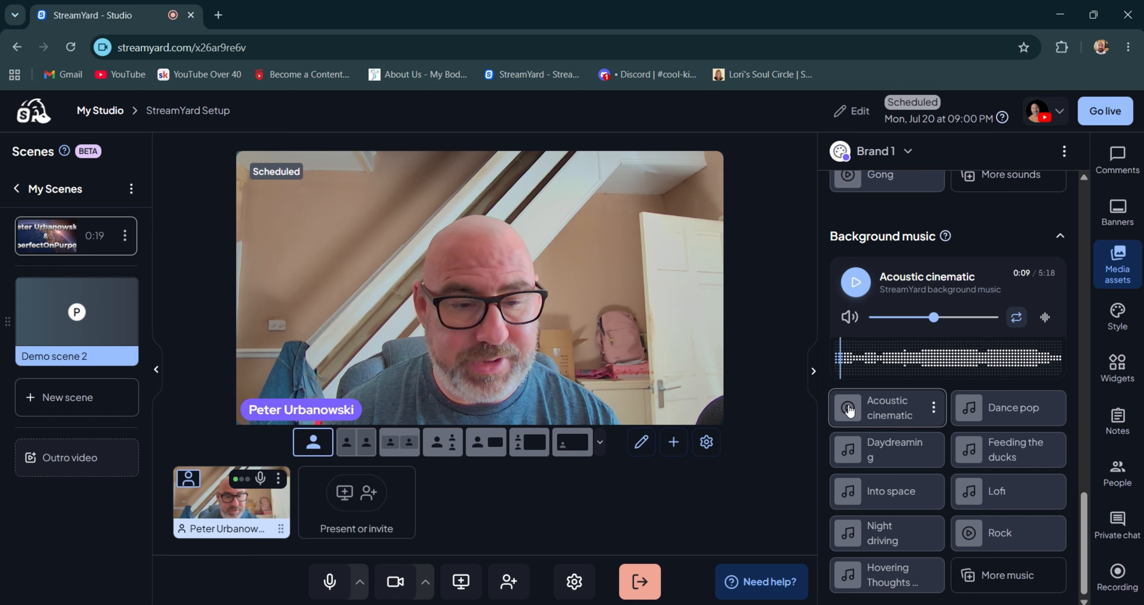
Step: Preview the "Welcome to The Cool Kids Table" ticker banner on stage, hide it, and view its editing options without saving
scroll(848, 410, up, 10)
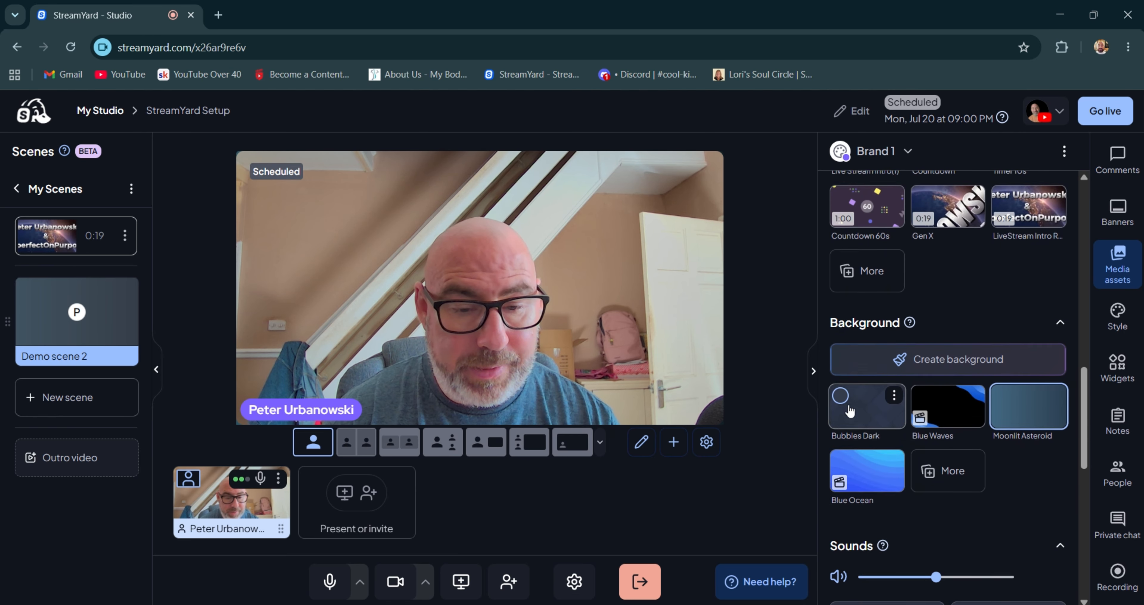
scroll(848, 411, up, 3)
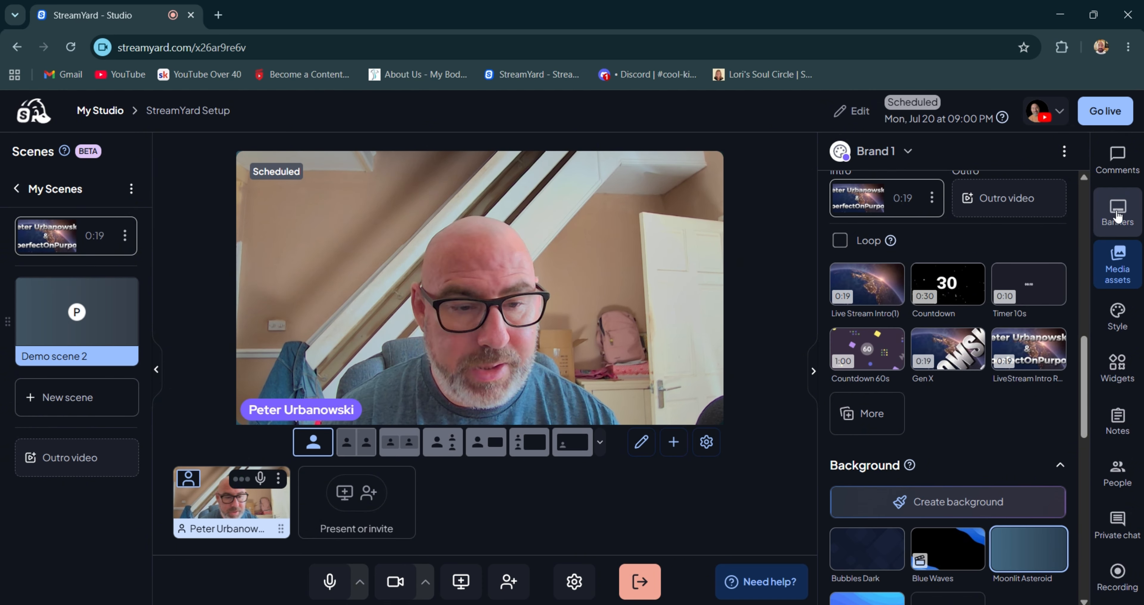
click(1117, 212)
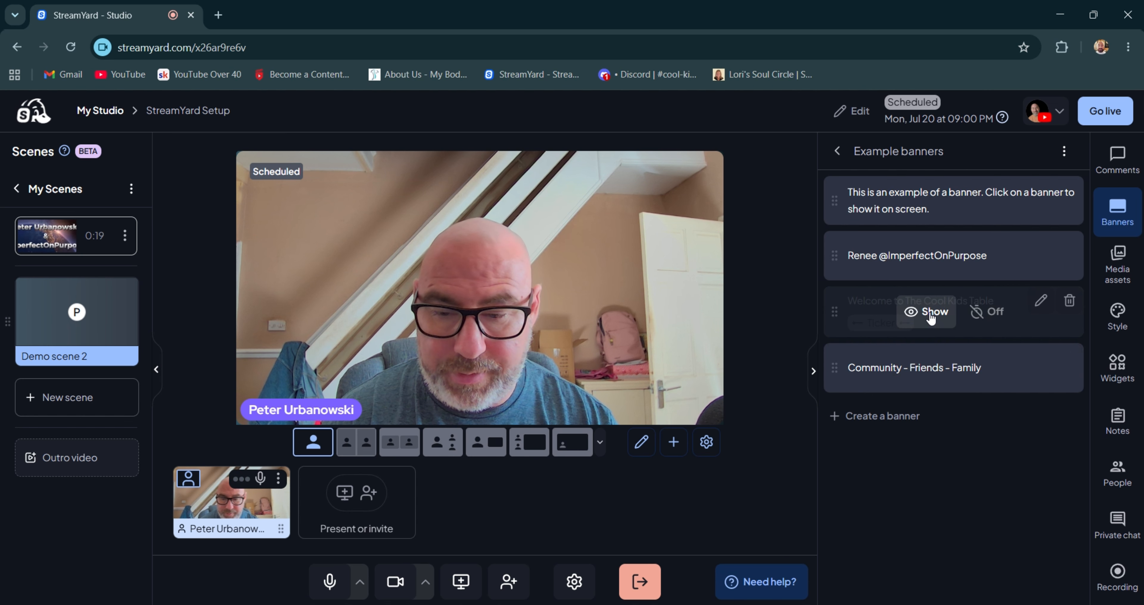
click(931, 316)
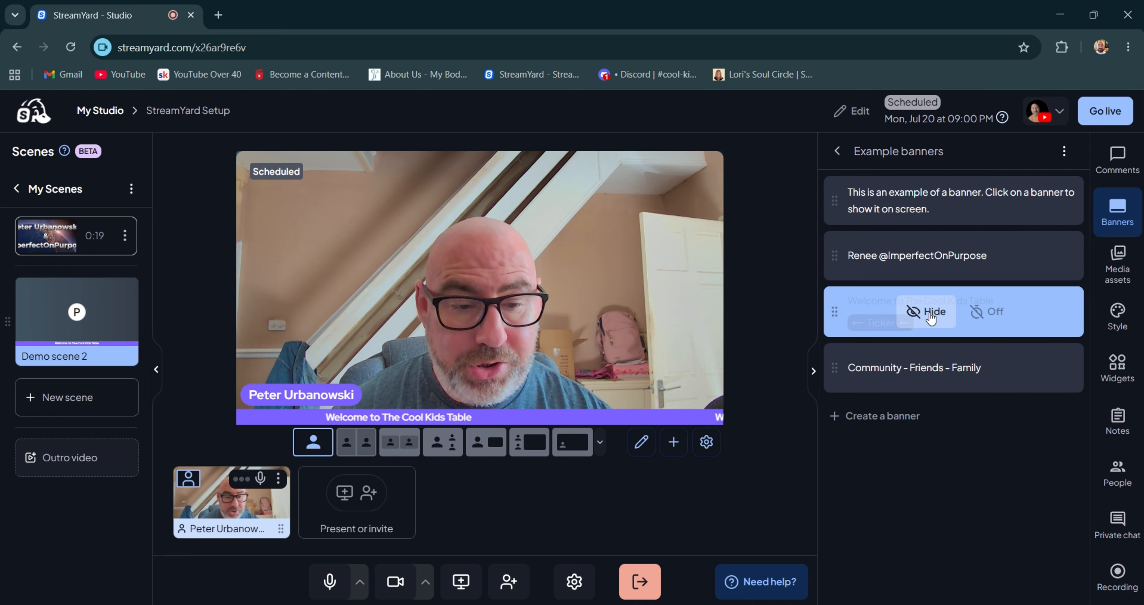
click(931, 314)
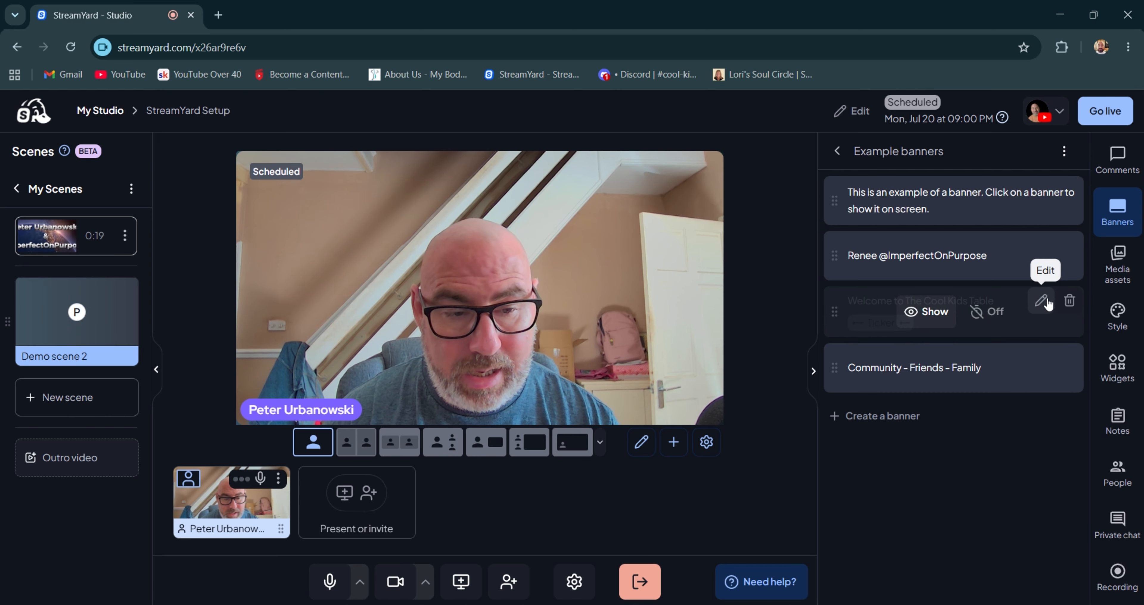
click(1037, 300)
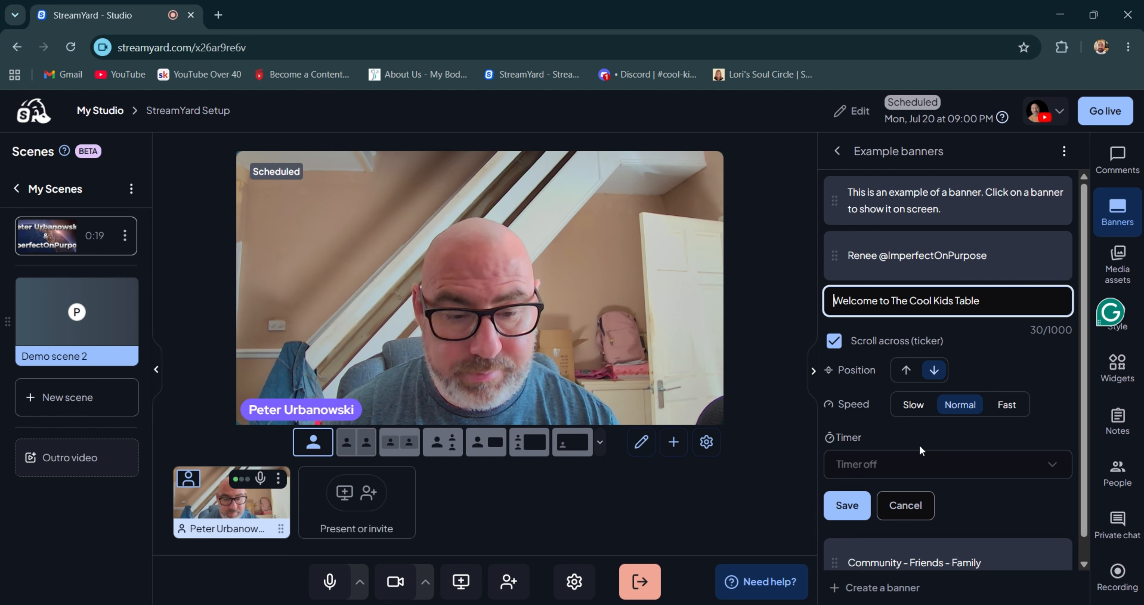
click(925, 509)
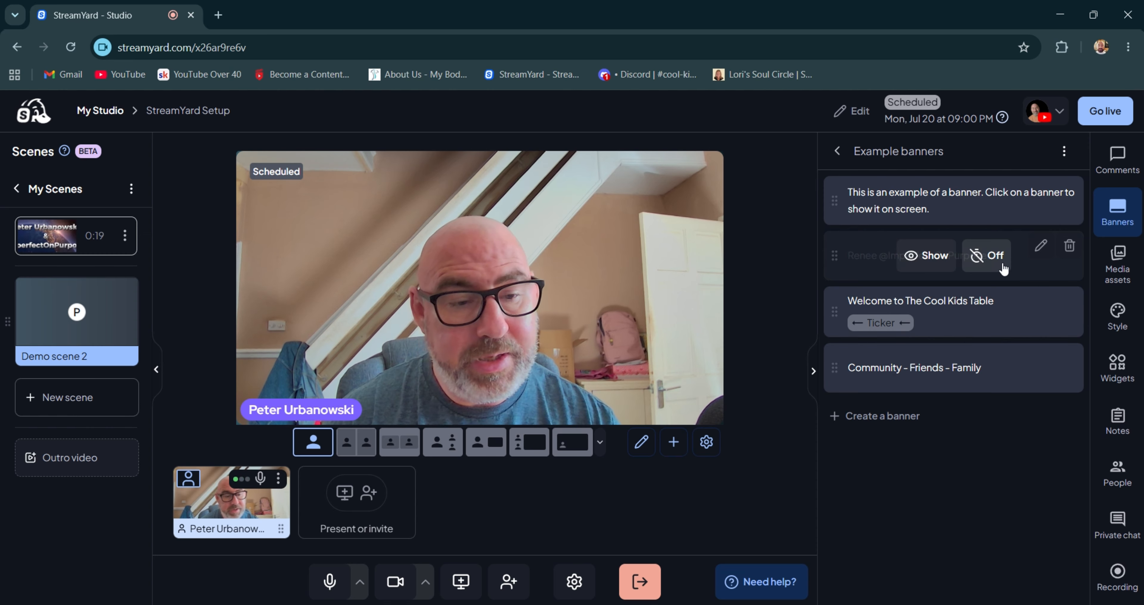
Step: Show and hide the "Community - Friends - Family" banner, and do the same with the "Welcome to The Cool Kids Table" ticker
click(929, 375)
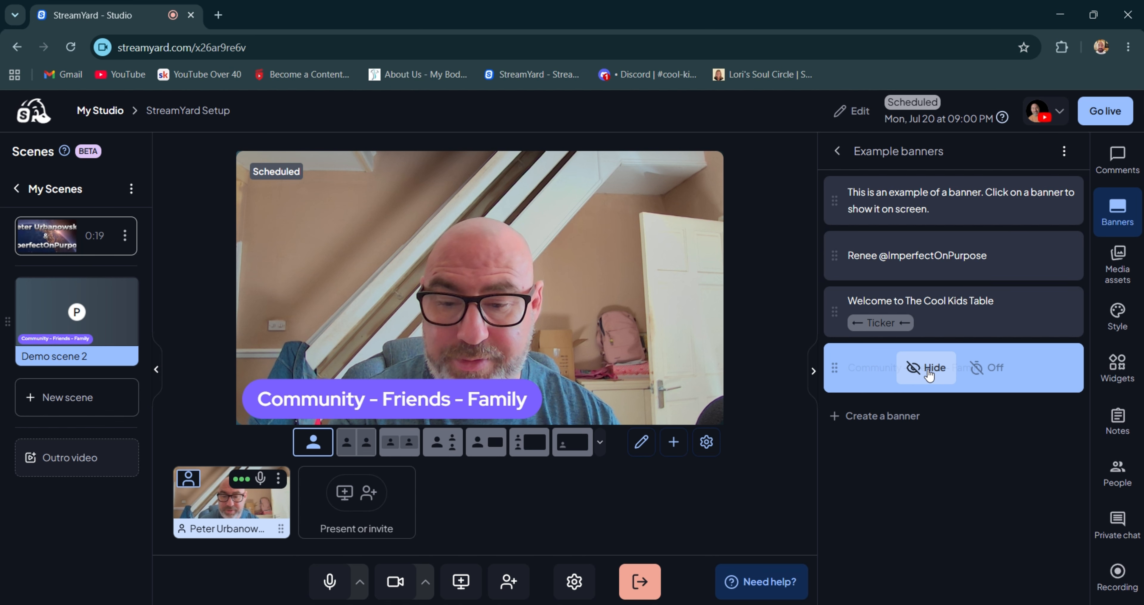
click(929, 375)
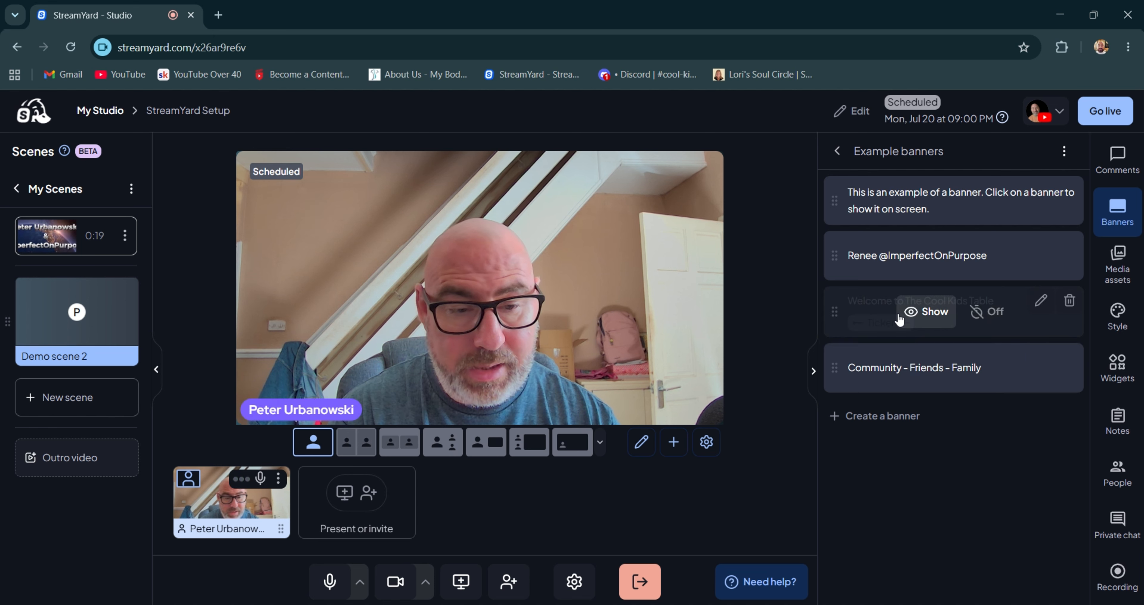
click(925, 311)
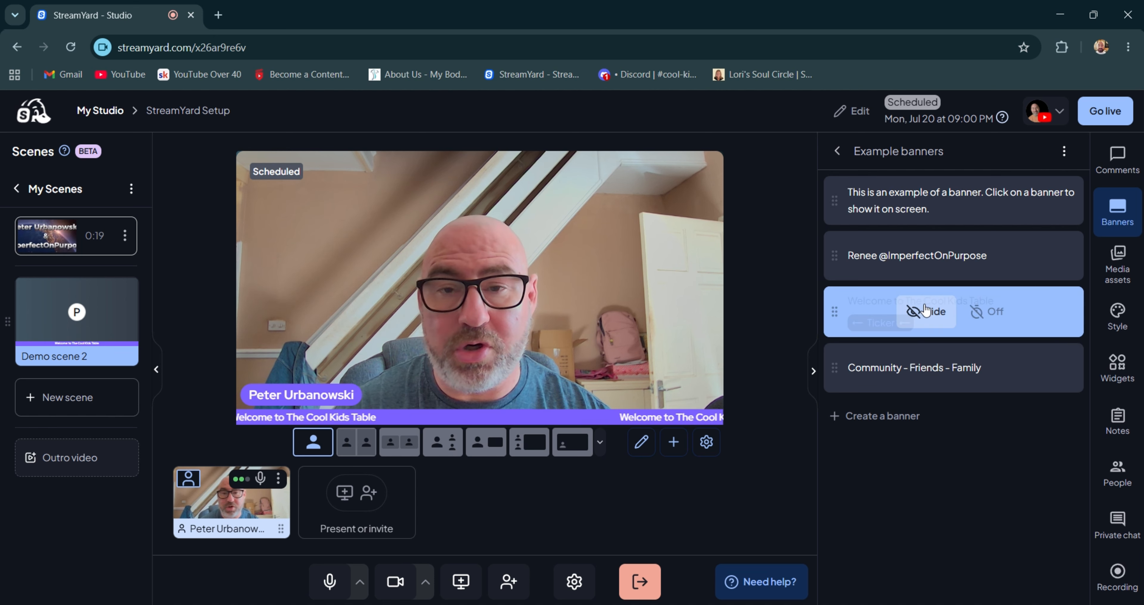
click(926, 311)
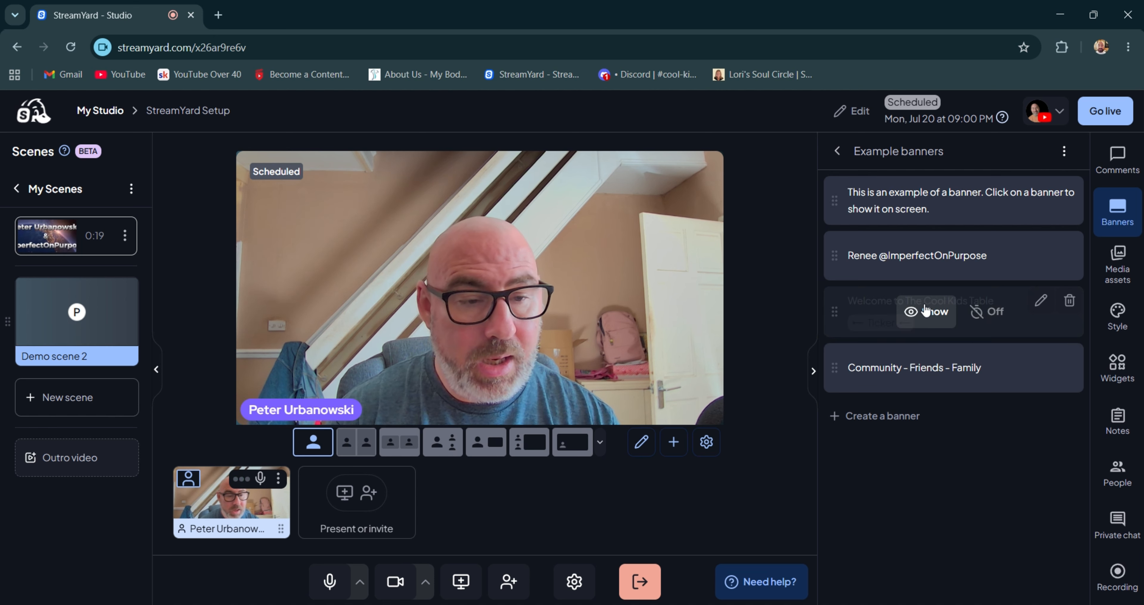
Step: Post the comment "Hello Guys" to the stream, then show it on stage and hide it
click(1110, 157)
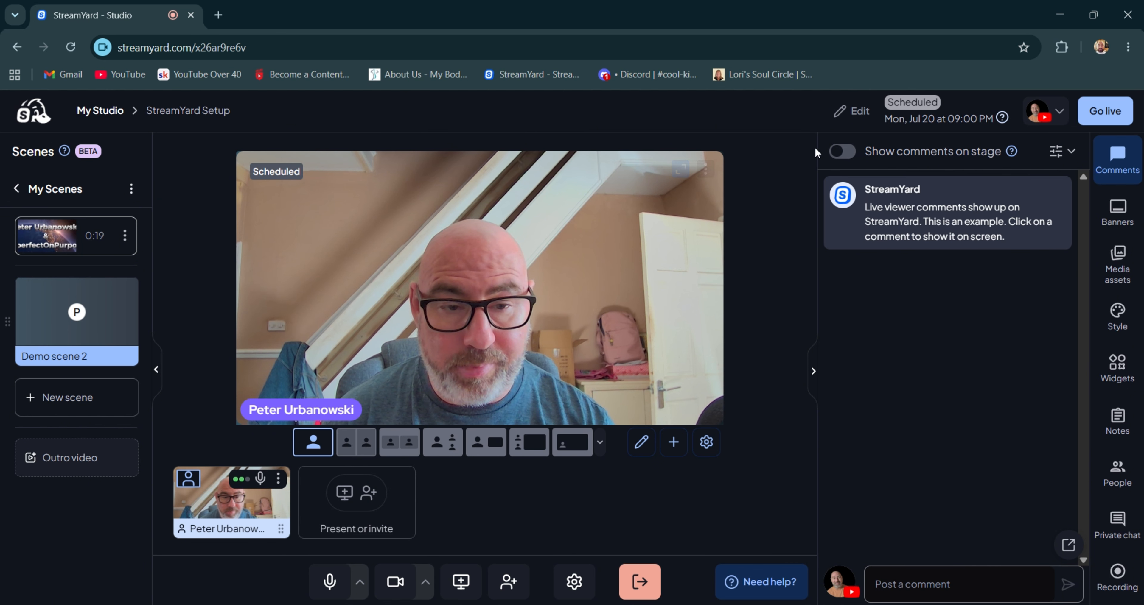
click(916, 591)
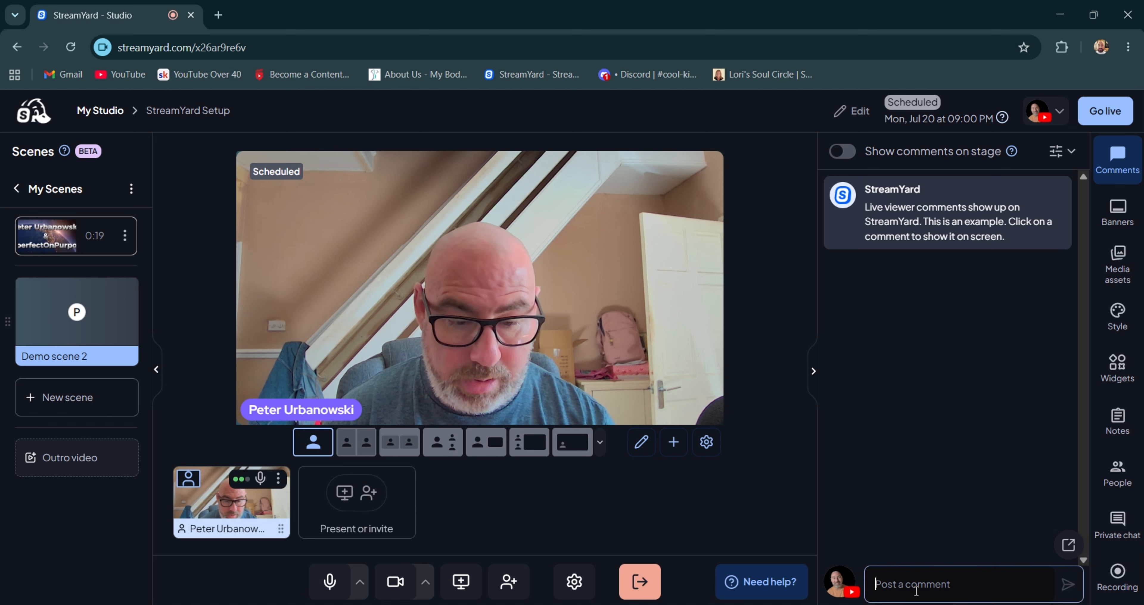
text(Hel)
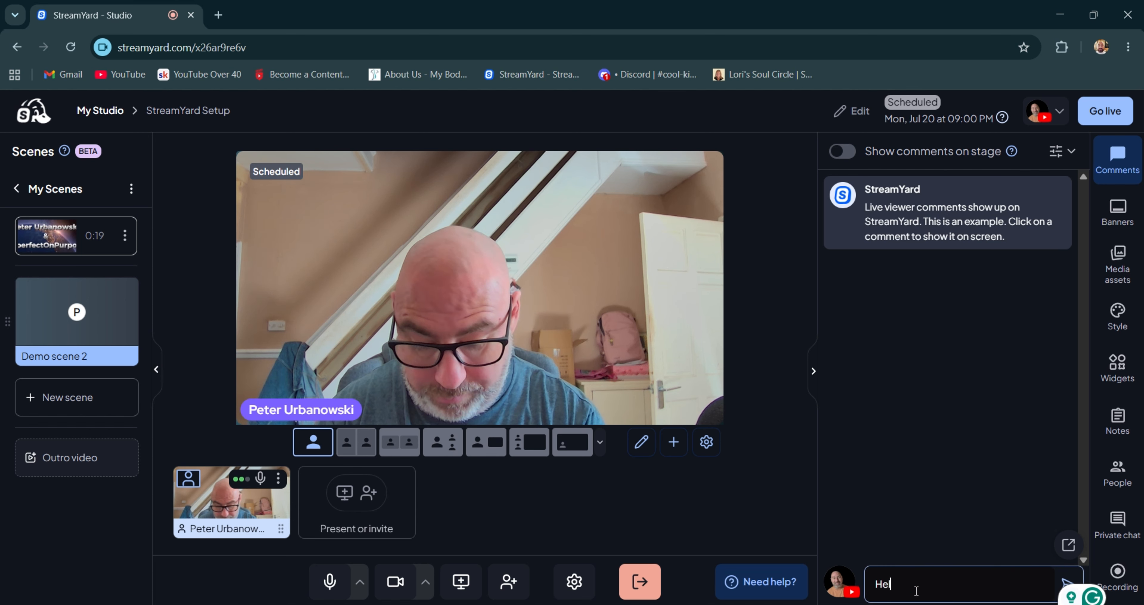
text(lo Guys)
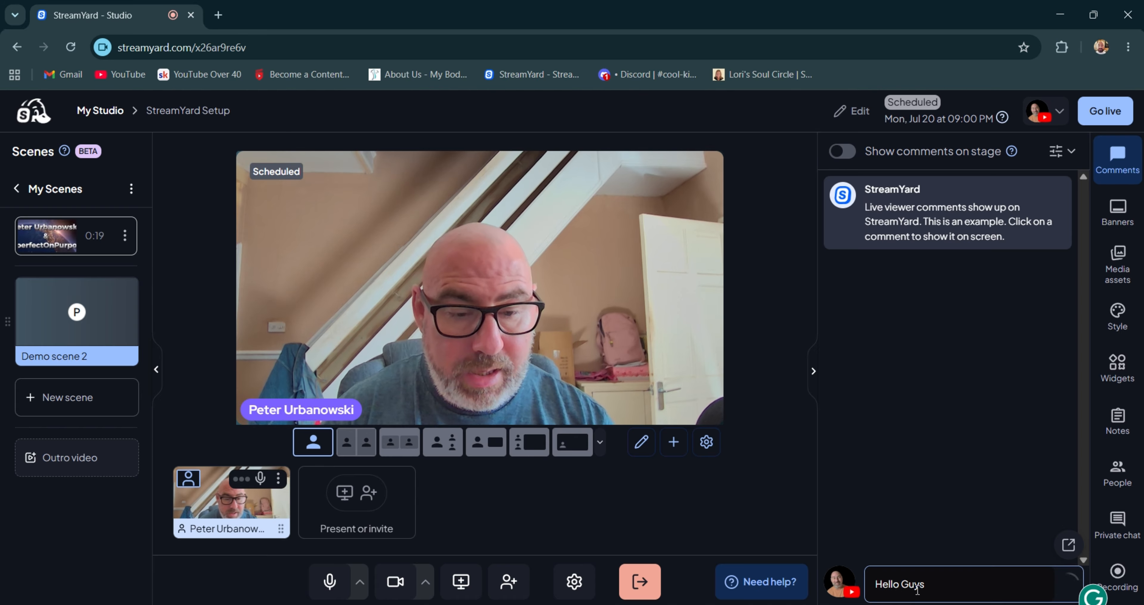
key(Return)
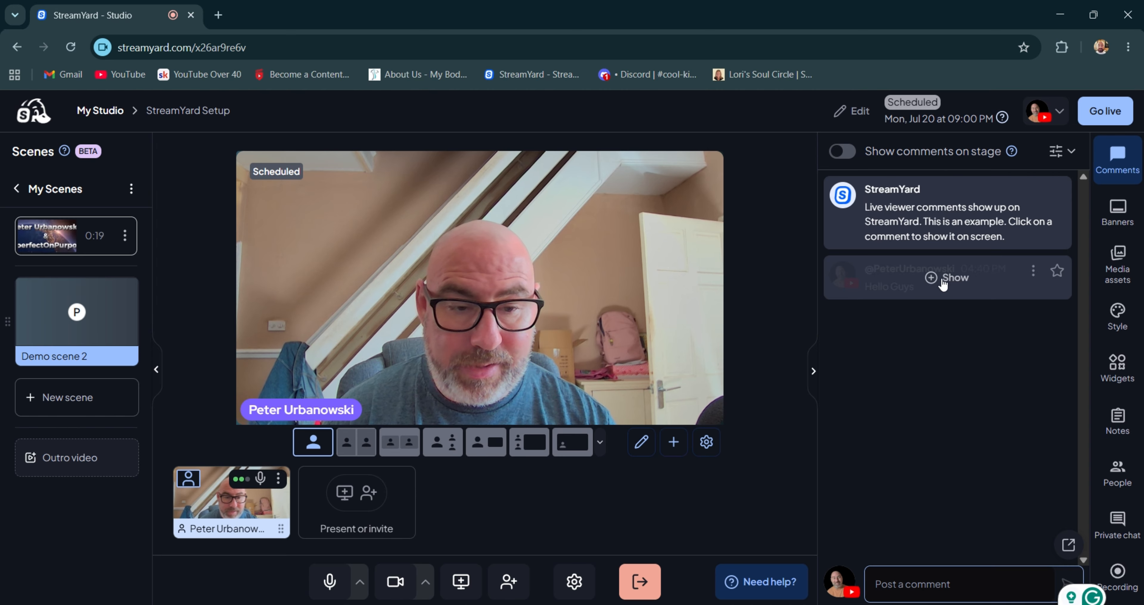
click(936, 280)
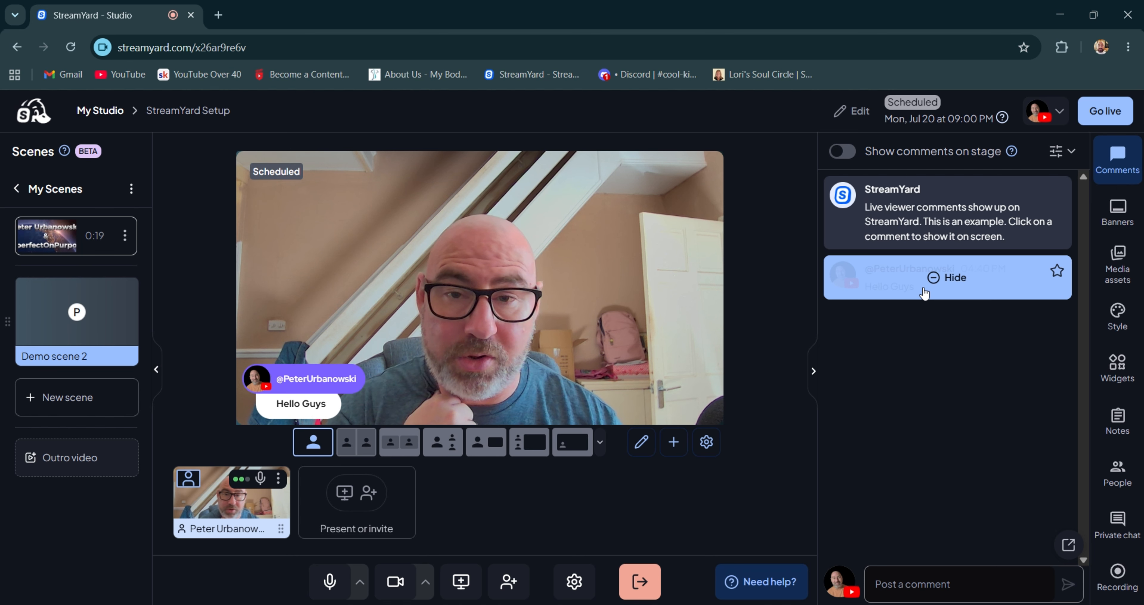
click(923, 293)
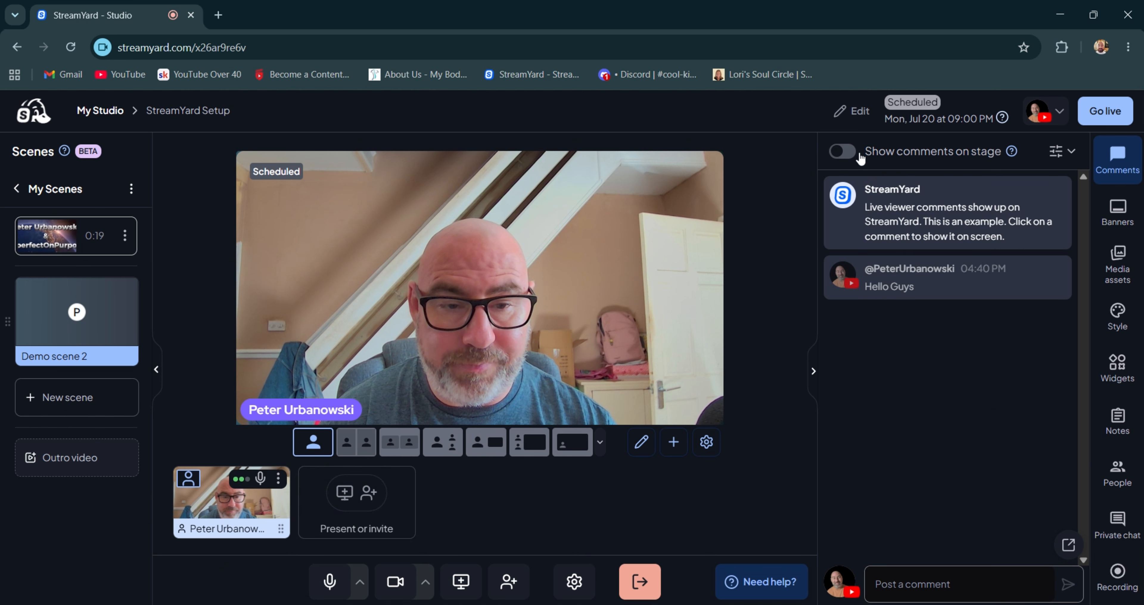
Step: Turn on the display of comments on stage and view the stage in full screen before returning to the studio
click(844, 156)
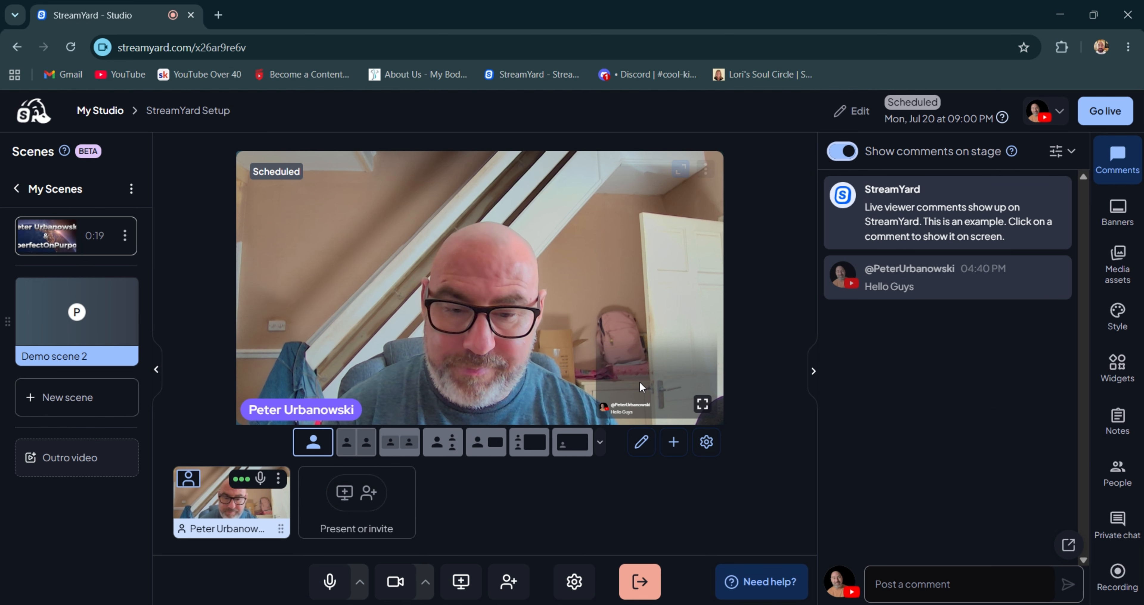
click(702, 403)
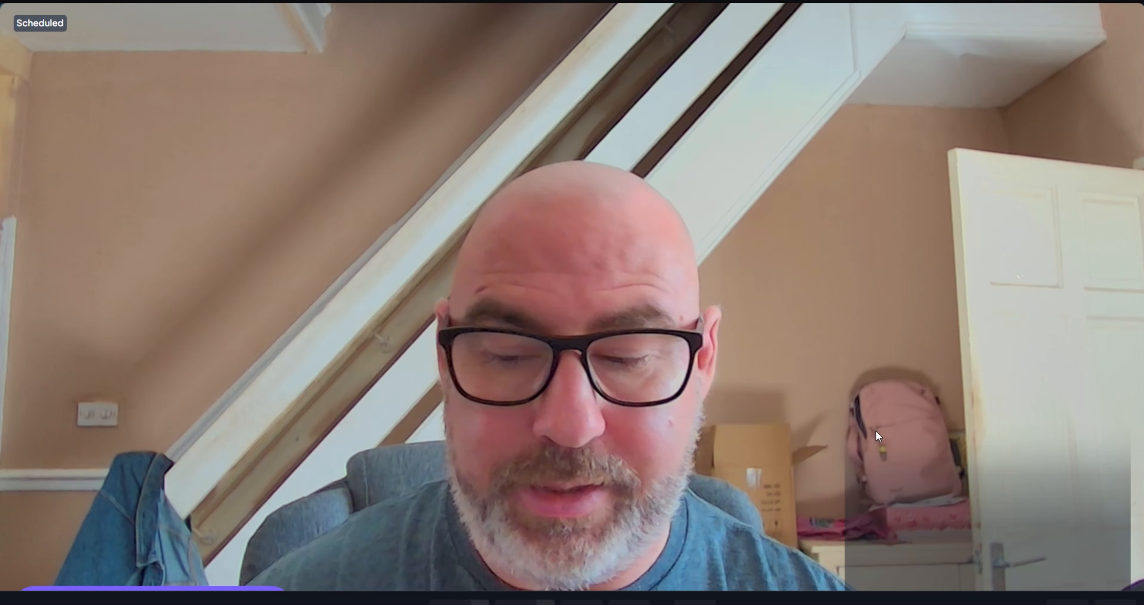
key(Escape)
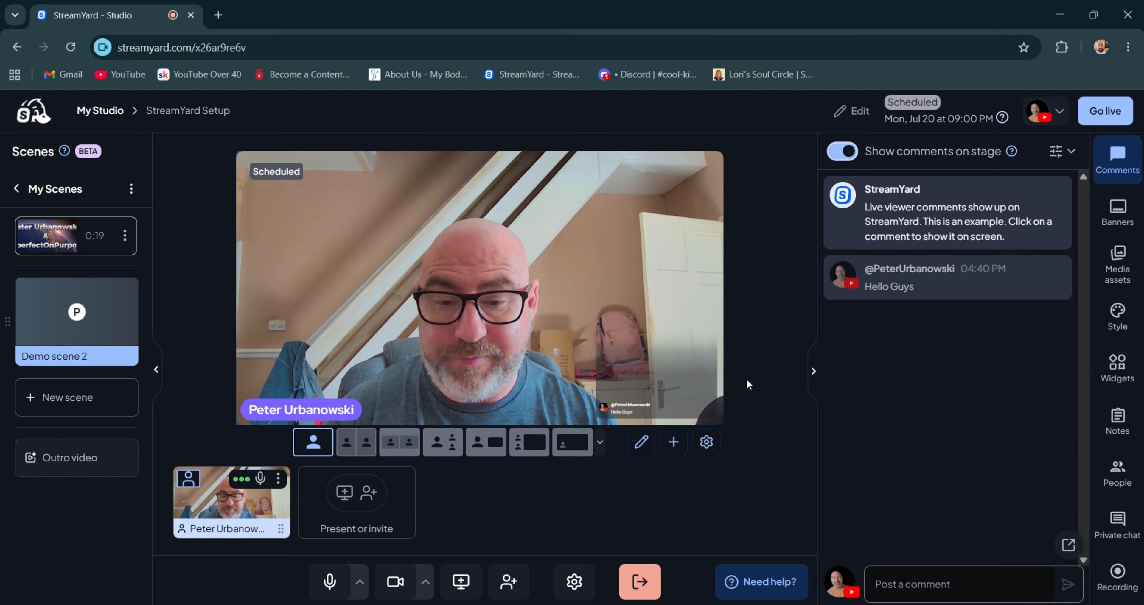
Step: Feature the "Hello Guys" comment on stage together with the live comments overlay and hide the featured comment
mouse_move(518, 371)
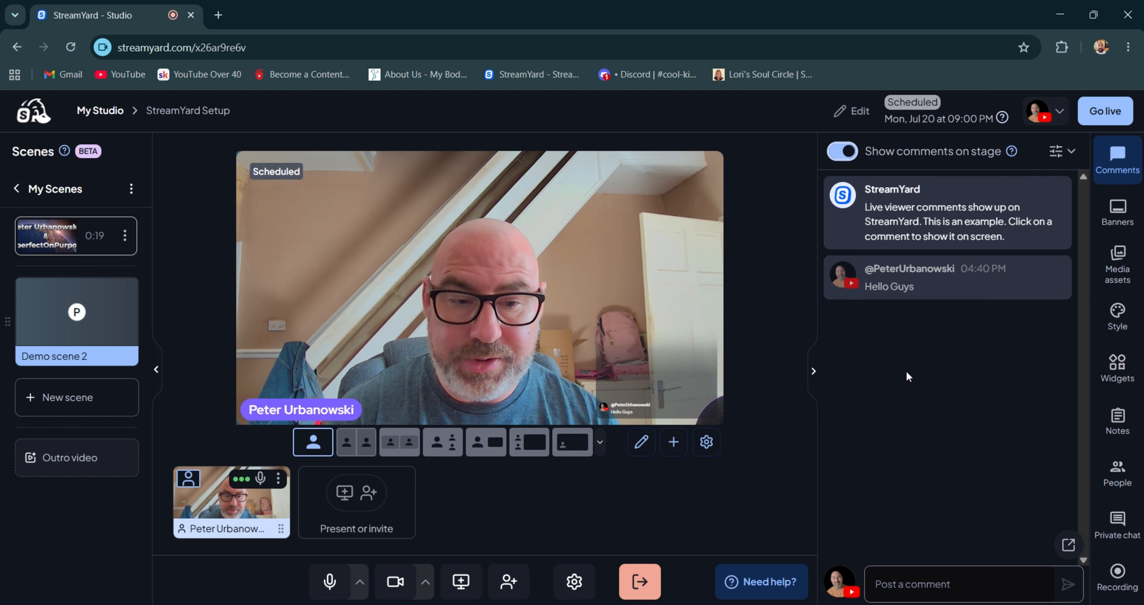
mouse_move(860, 285)
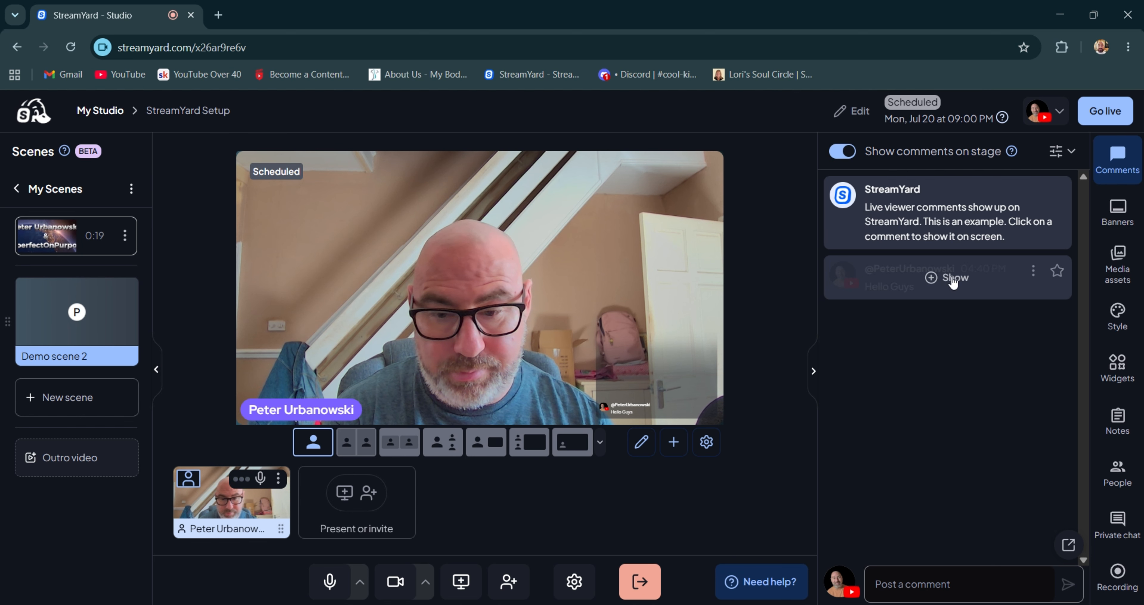
click(952, 279)
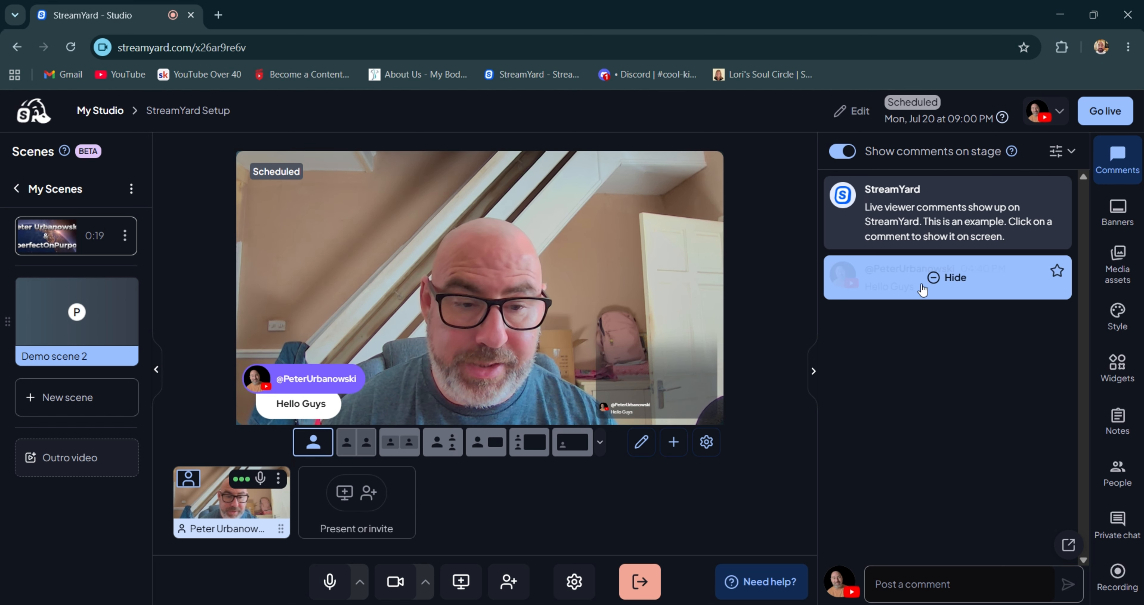
click(931, 279)
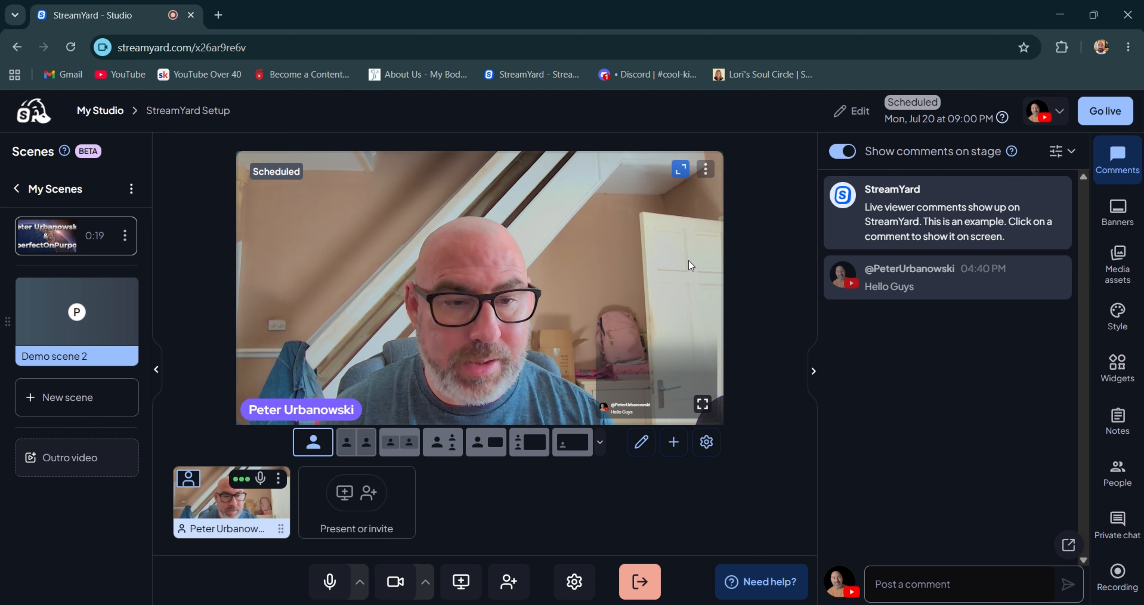
Step: Rename the brand in the media assets as "Brand 1 Test"
click(1117, 262)
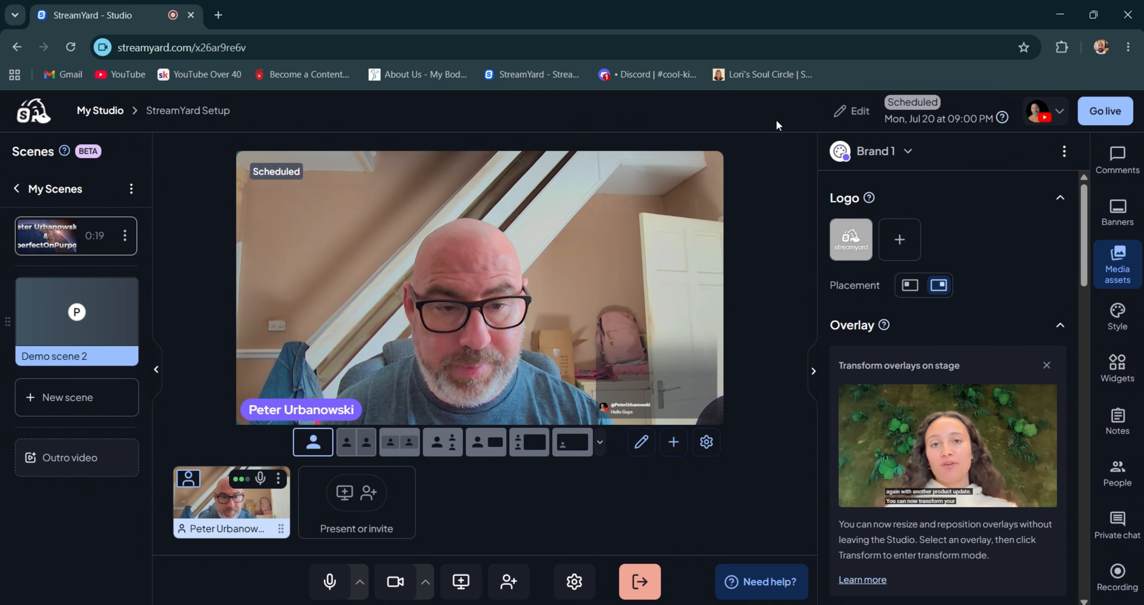
click(903, 156)
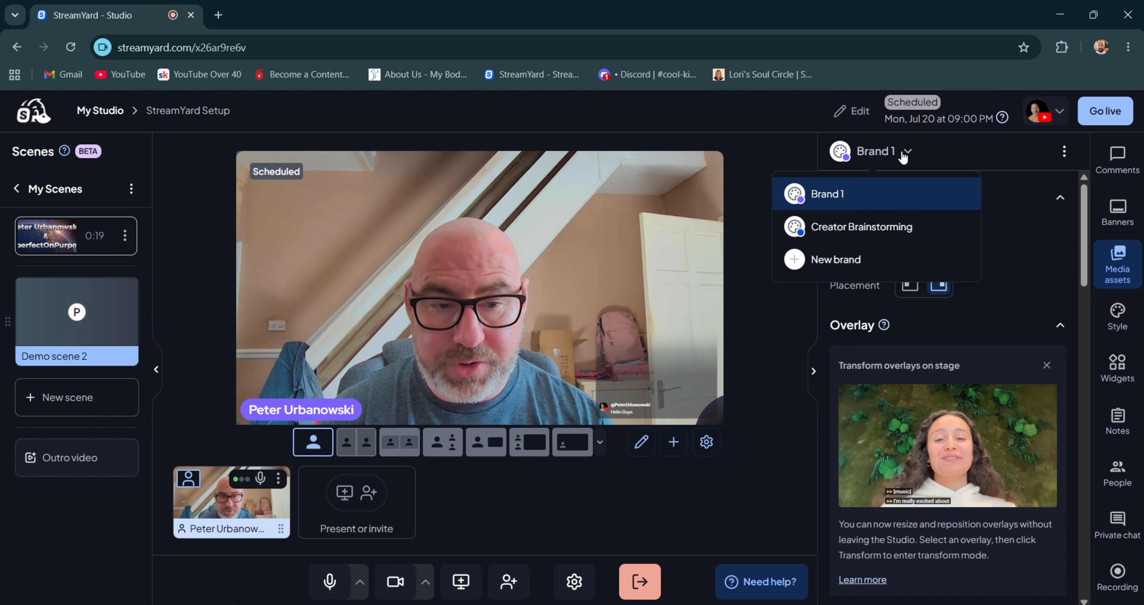
click(864, 203)
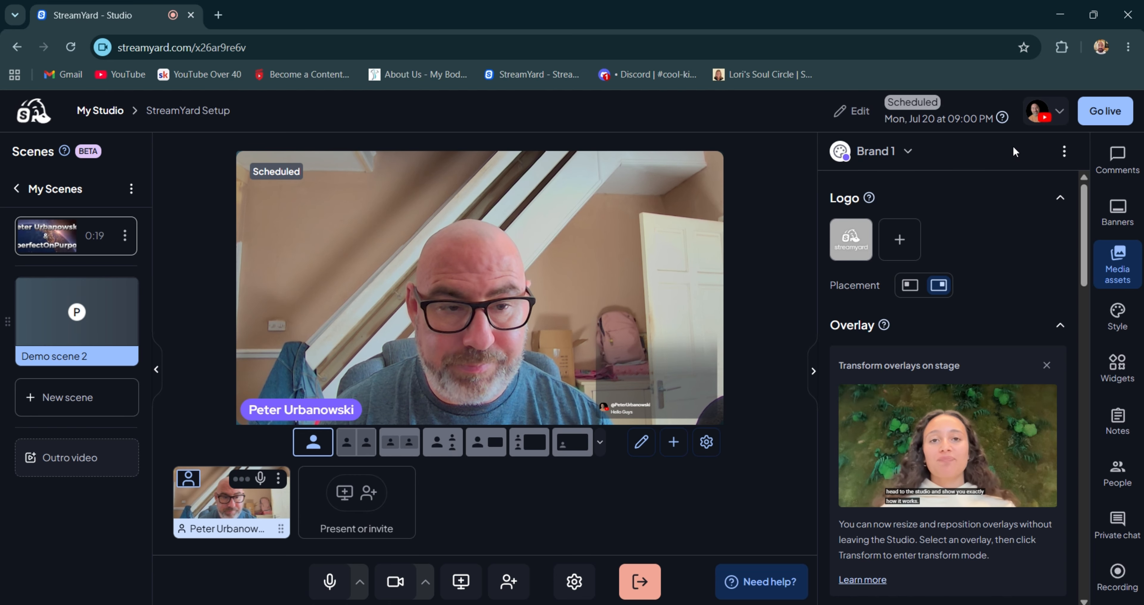
click(1064, 152)
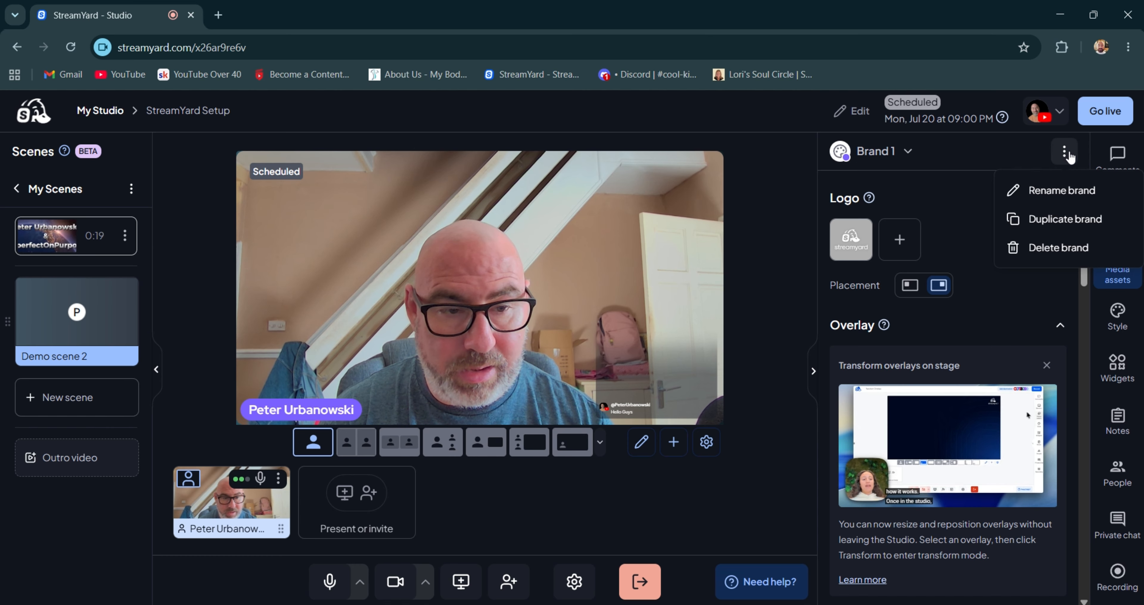
click(1051, 196)
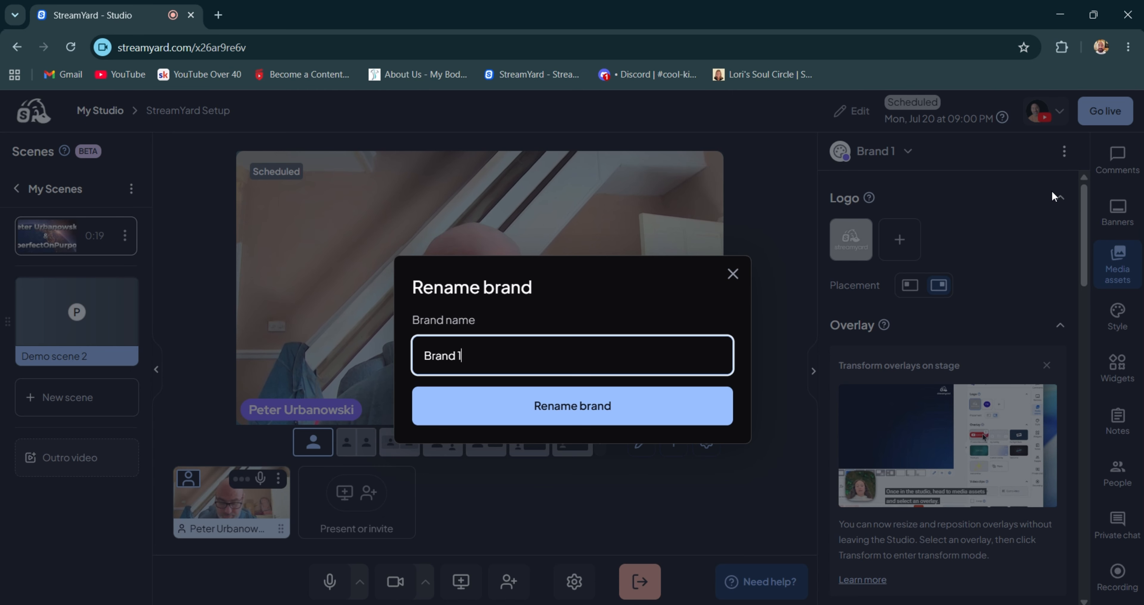
text(Test)
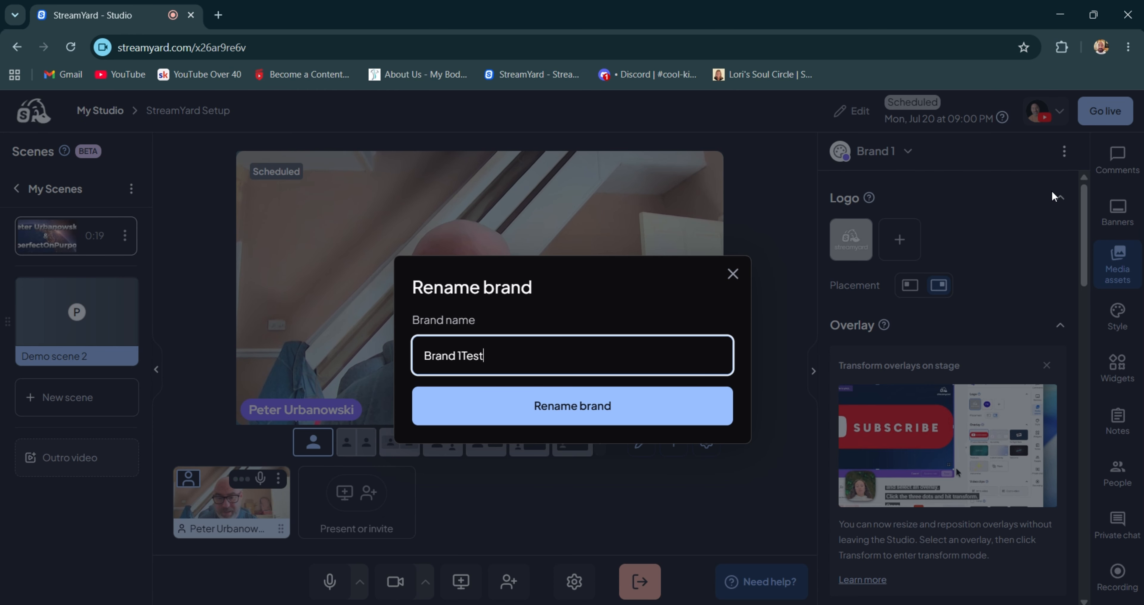
key(BackSpace)
text(Test)
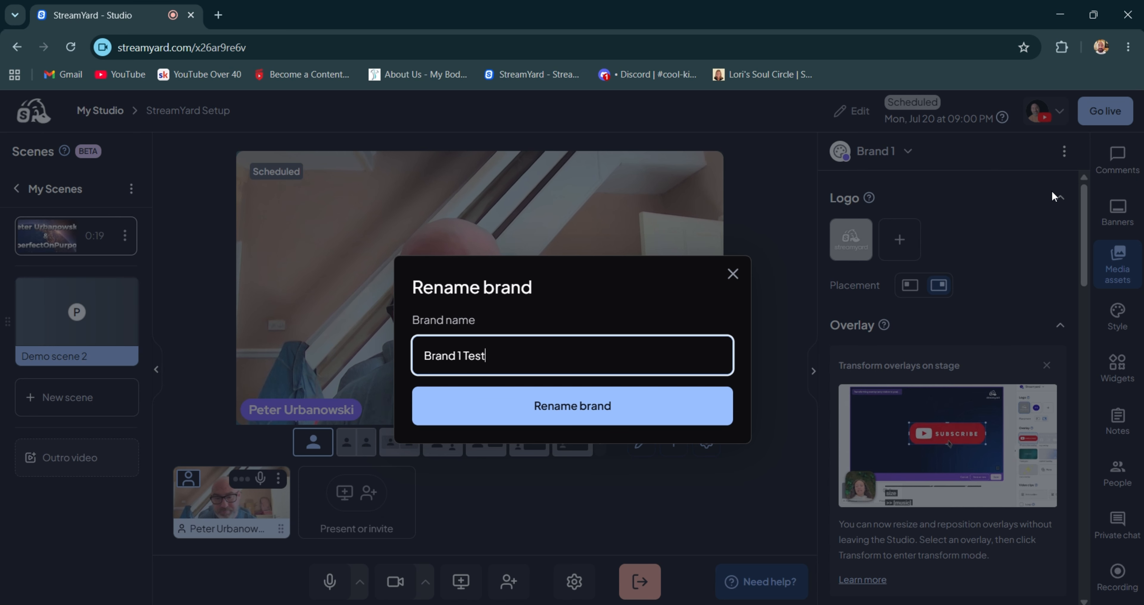
click(594, 412)
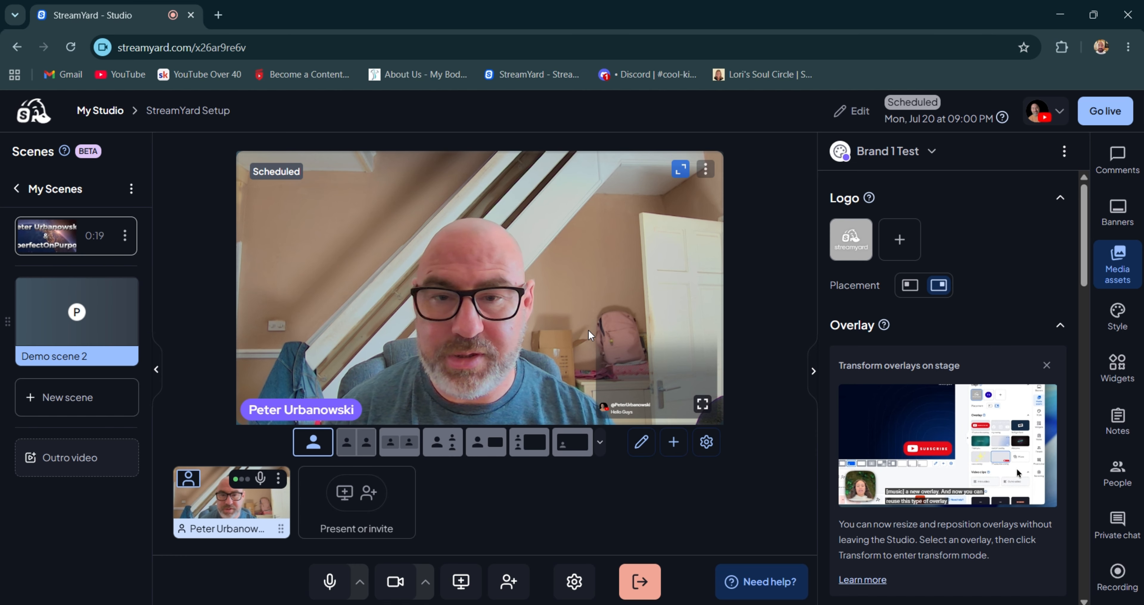
Step: Preview the Creator Brainstorming brand on stage and switch back to Brand 1 Test
click(931, 153)
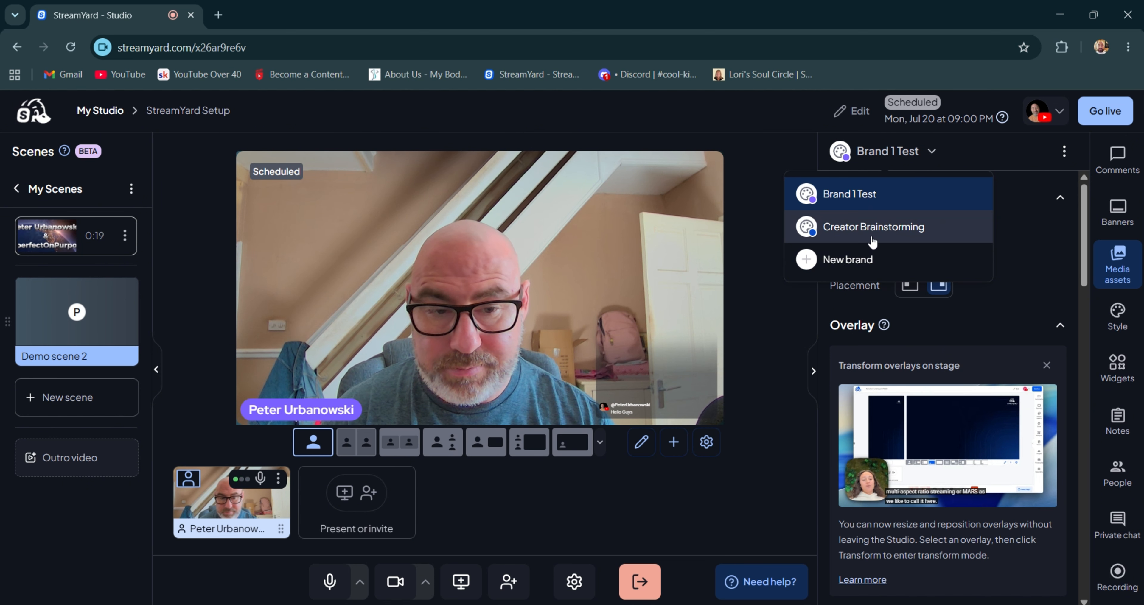
click(873, 228)
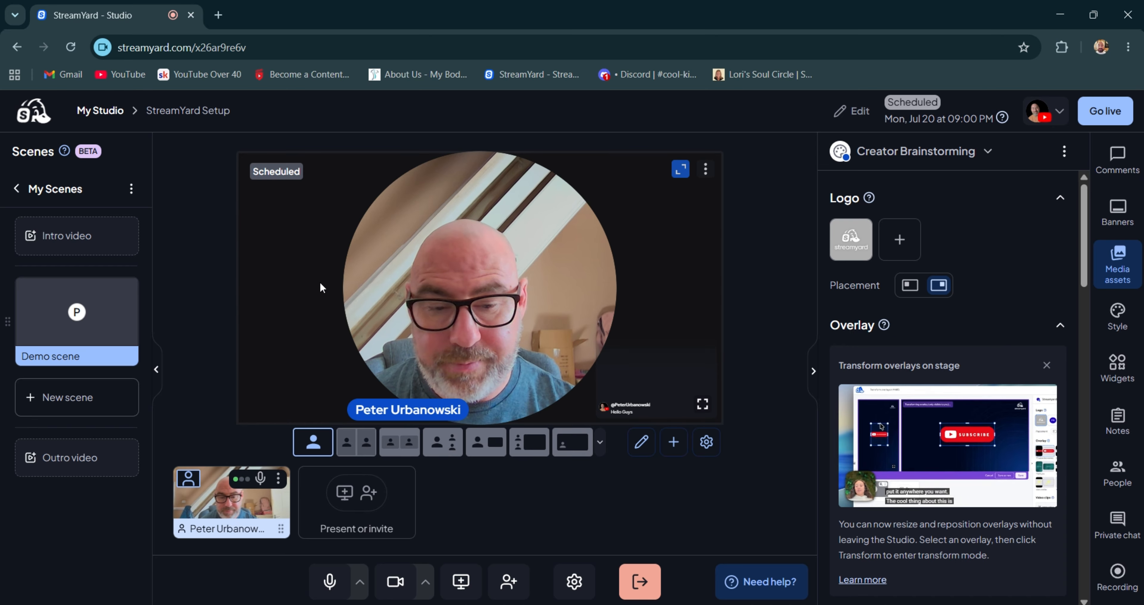
click(986, 151)
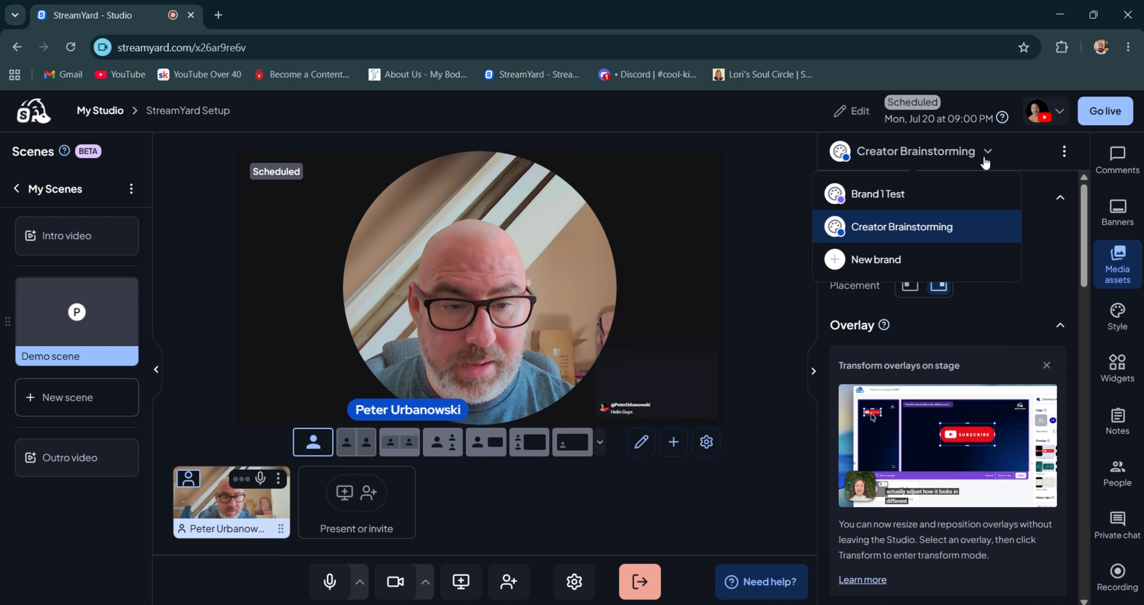
click(870, 207)
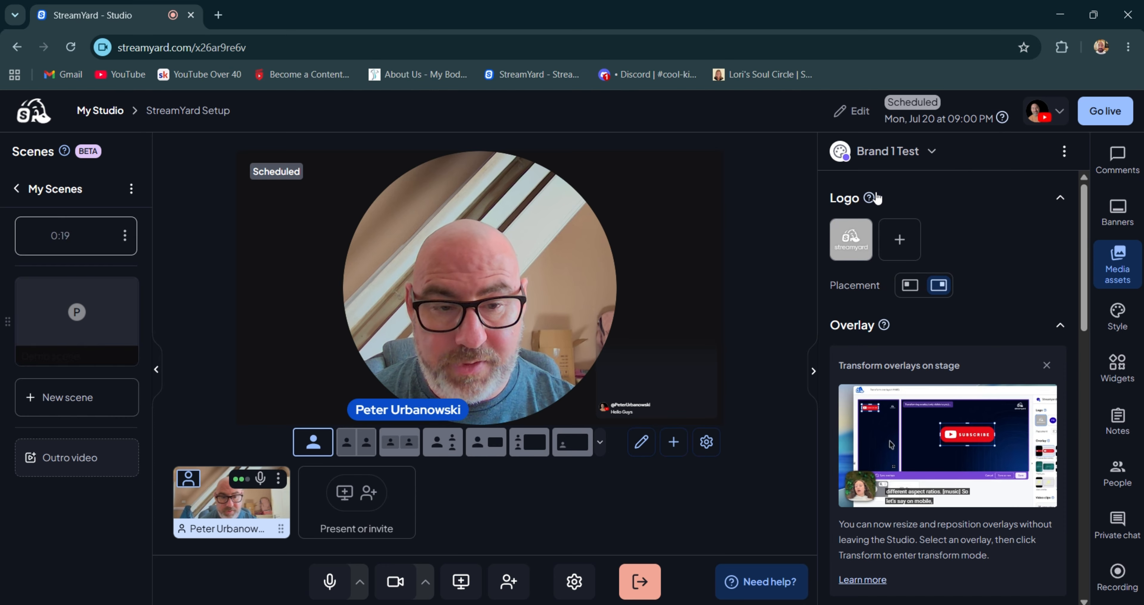
mouse_move(877, 198)
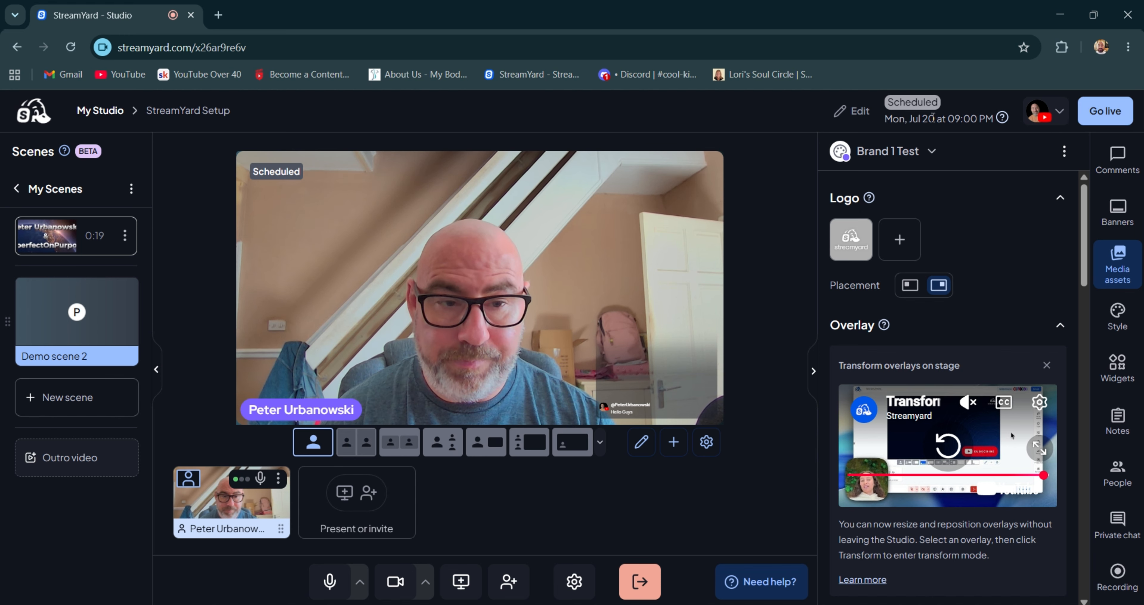
Step: Review the scheduled live stream's details, from destinations and title to start time and thumbnail, and close them without saving
click(860, 116)
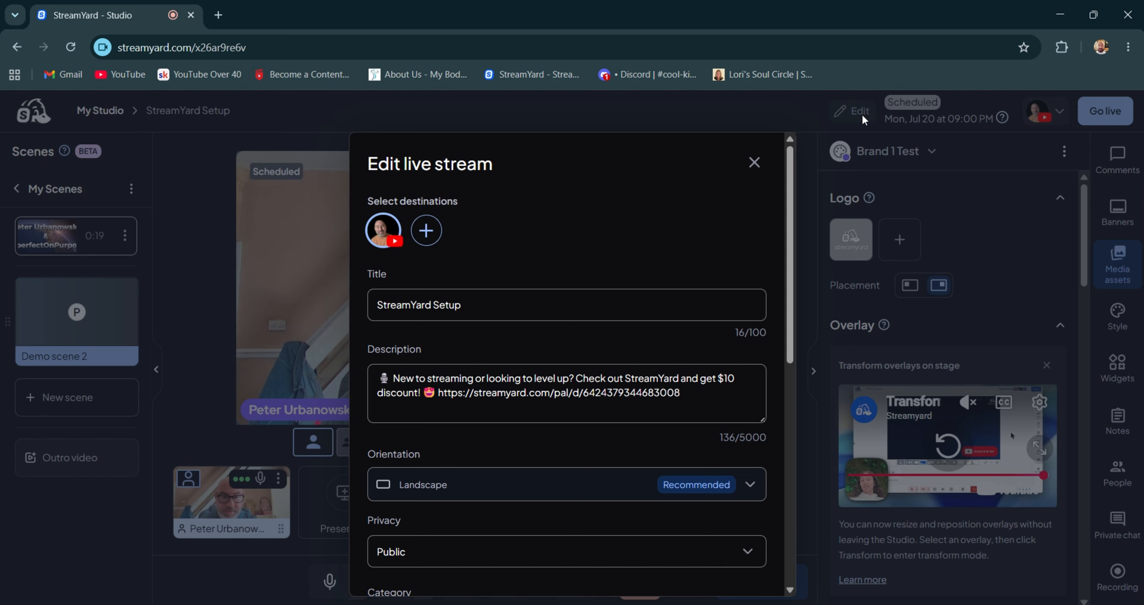
click(754, 163)
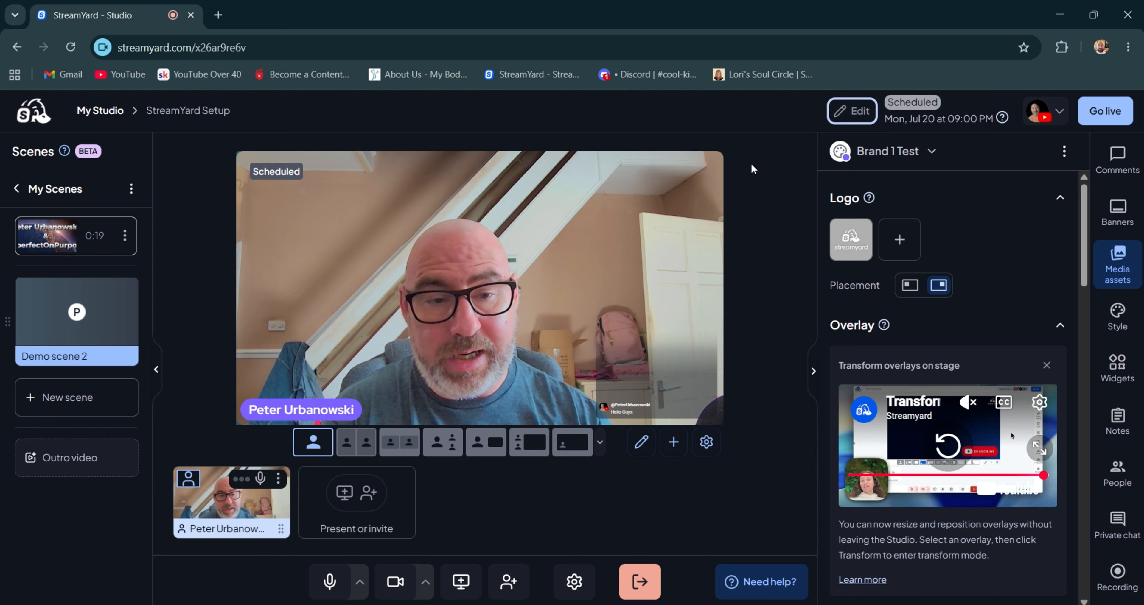
click(856, 113)
scroll(535, 368, down, 10)
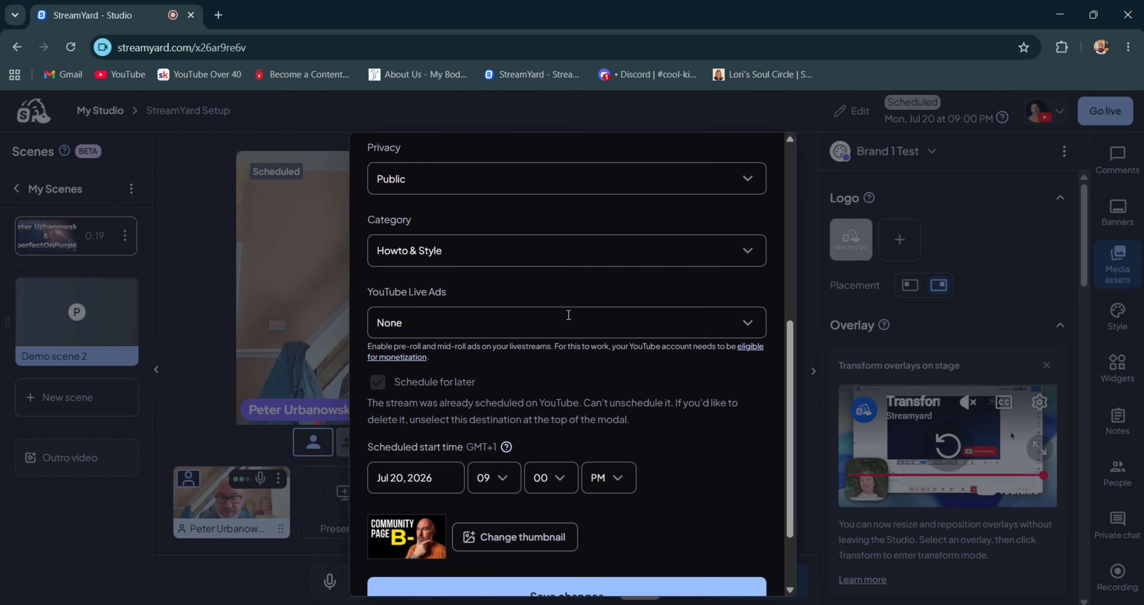
scroll(535, 368, down, 1)
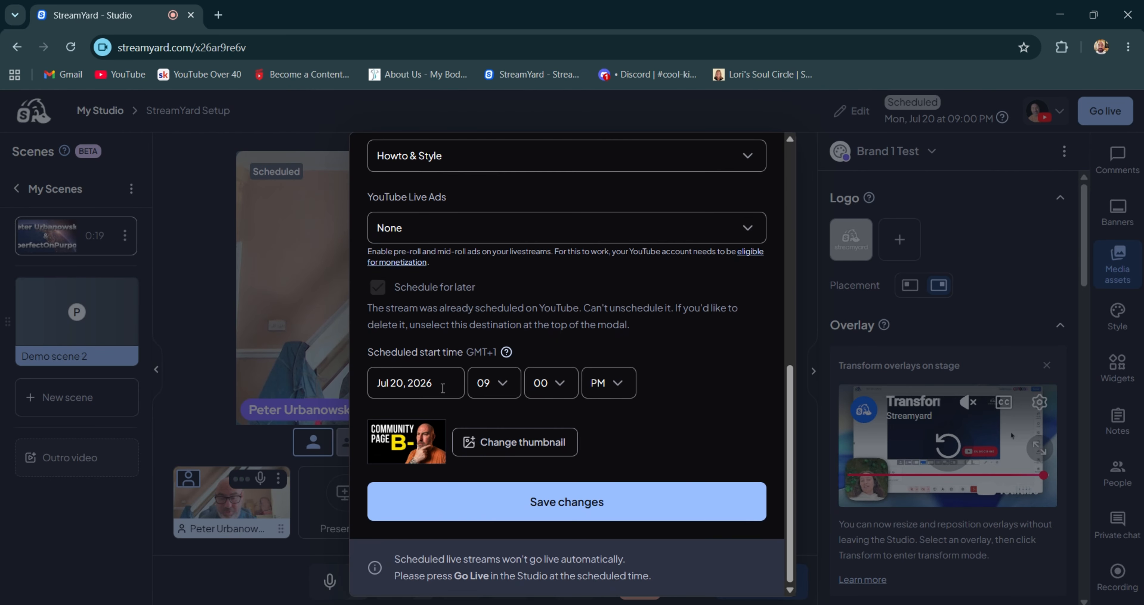
scroll(642, 241, up, 10)
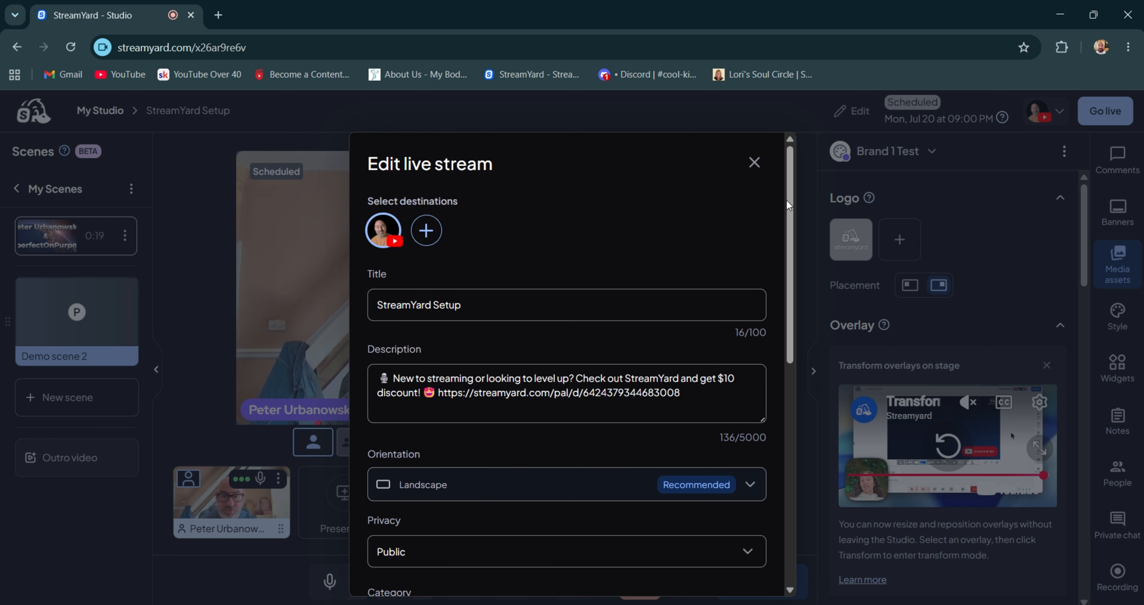
click(753, 169)
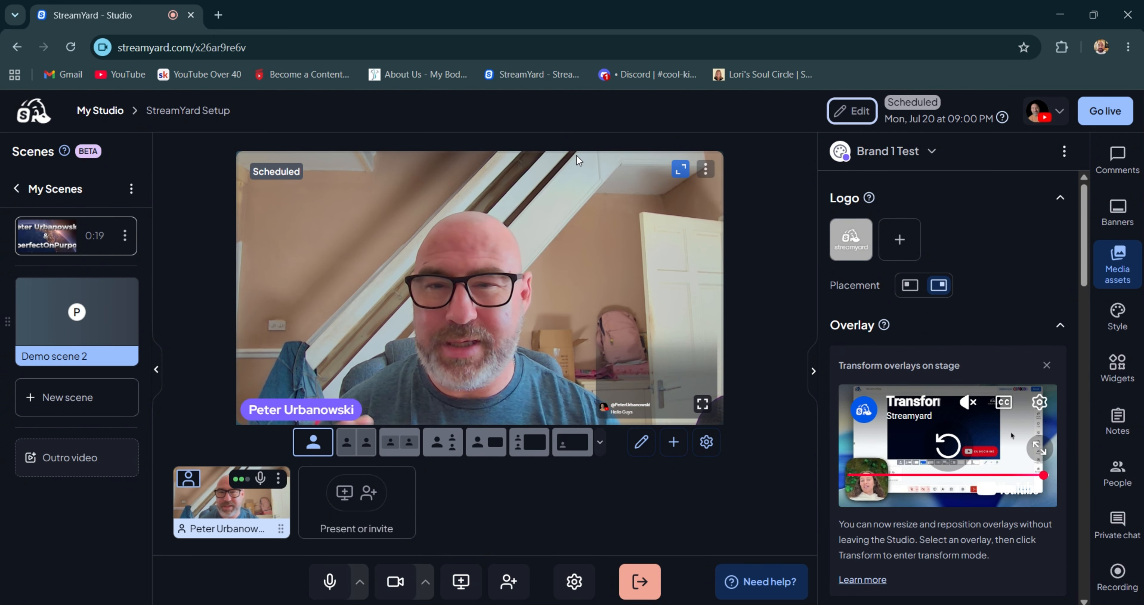
Step: Leave the live stream studio and create a recording with a reusable studio named "Studio Test"
click(640, 582)
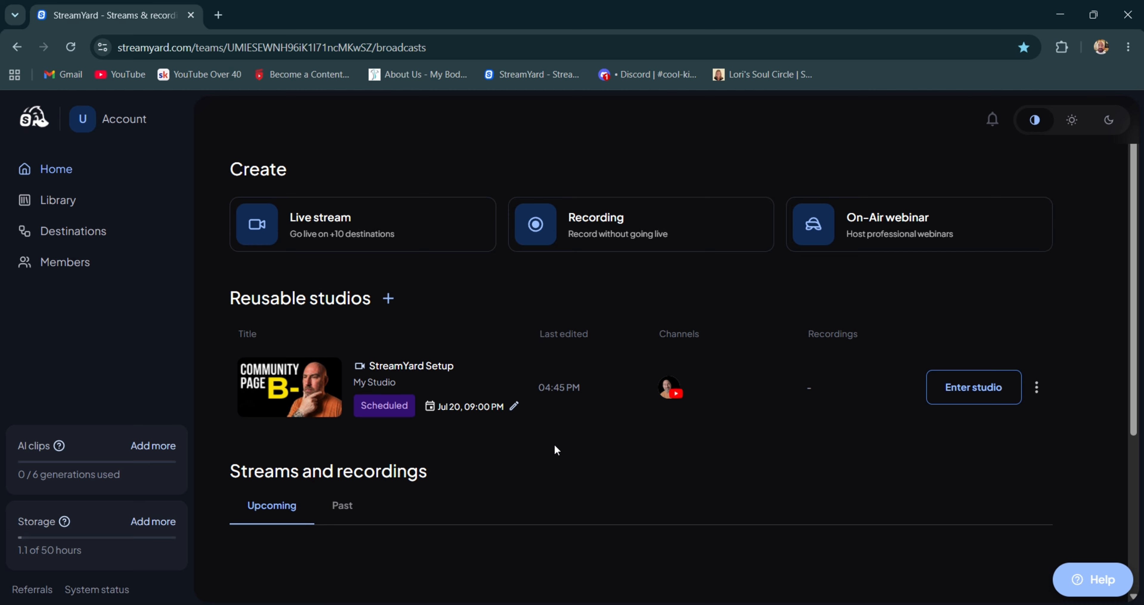
click(610, 215)
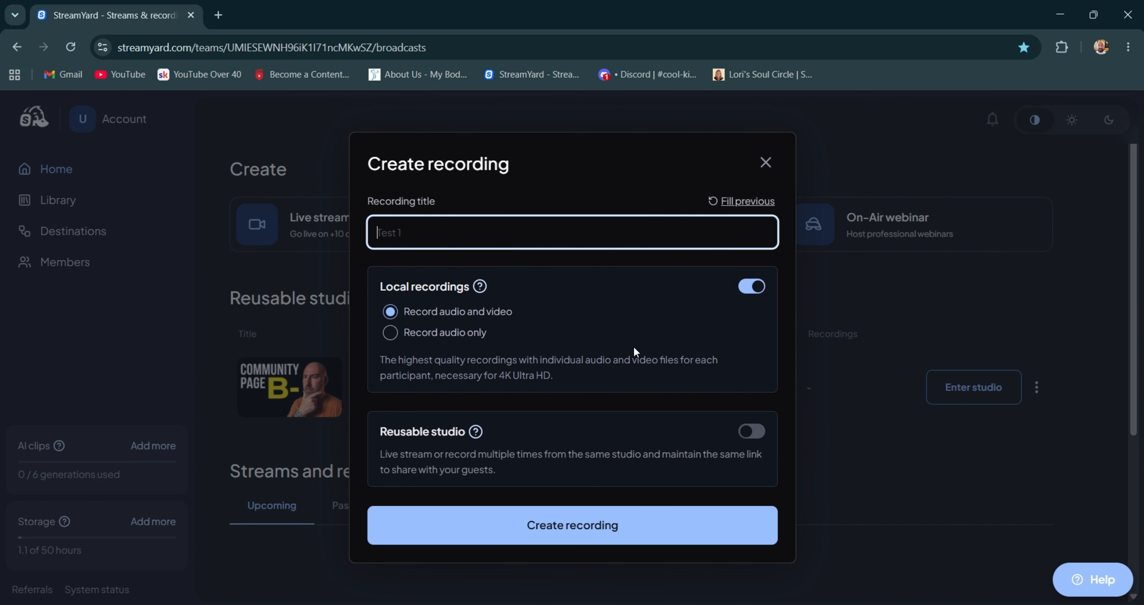
click(755, 433)
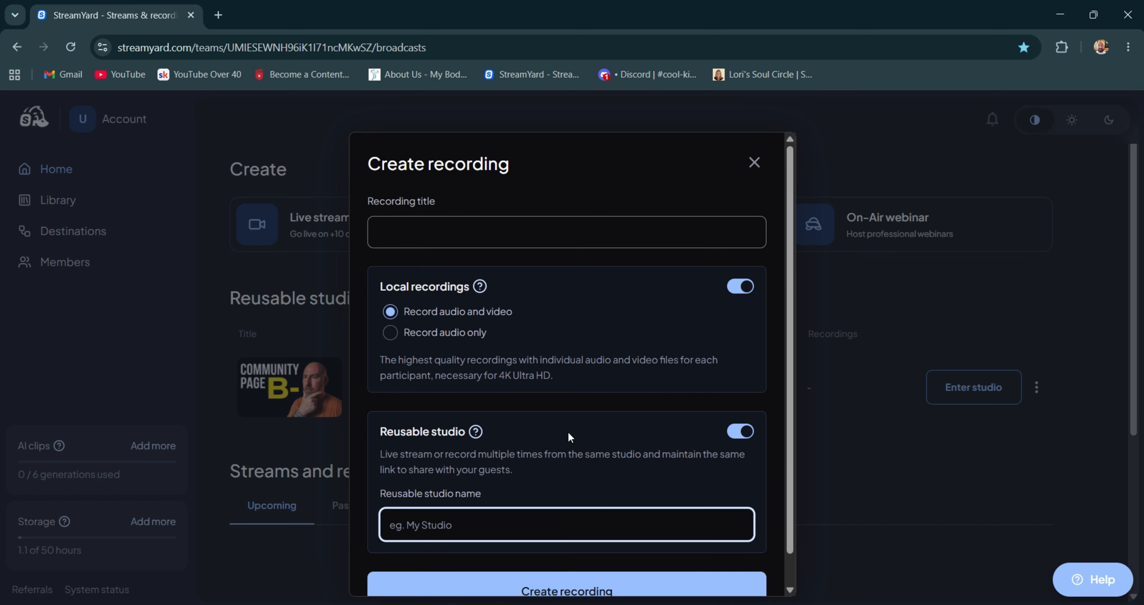
scroll(570, 438, down, 1)
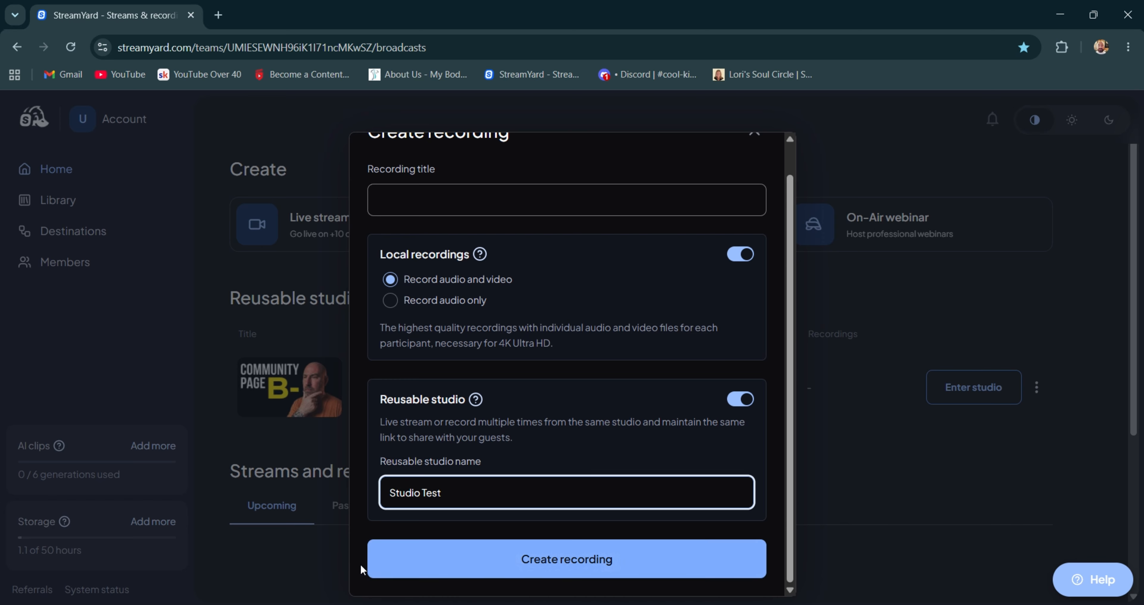
click(391, 560)
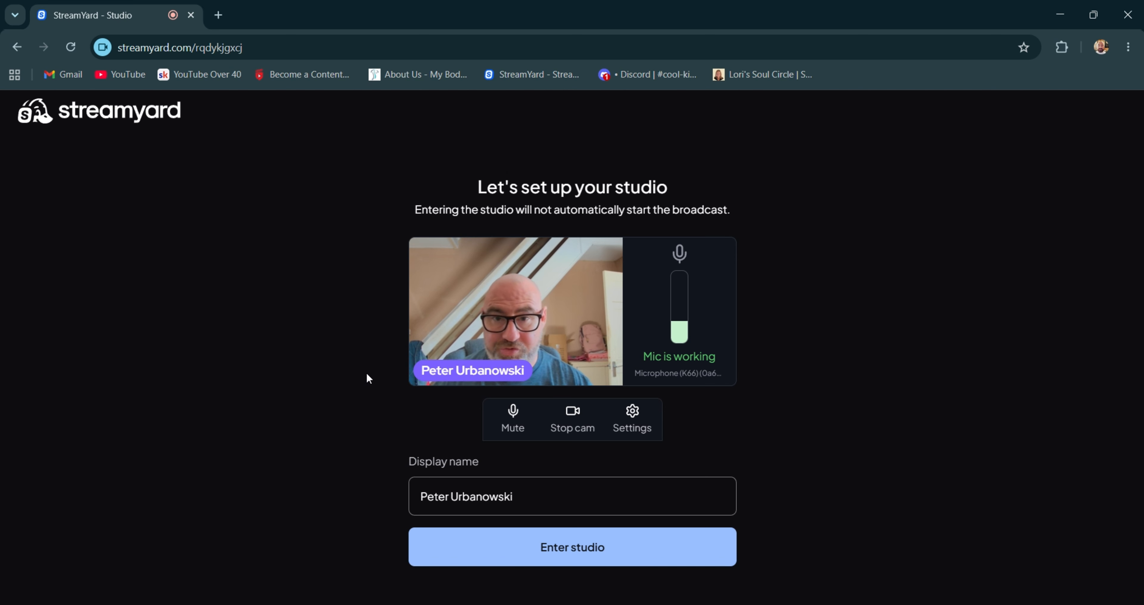
Step: Enter the new recording studio and add the host's camera to the stage
click(434, 546)
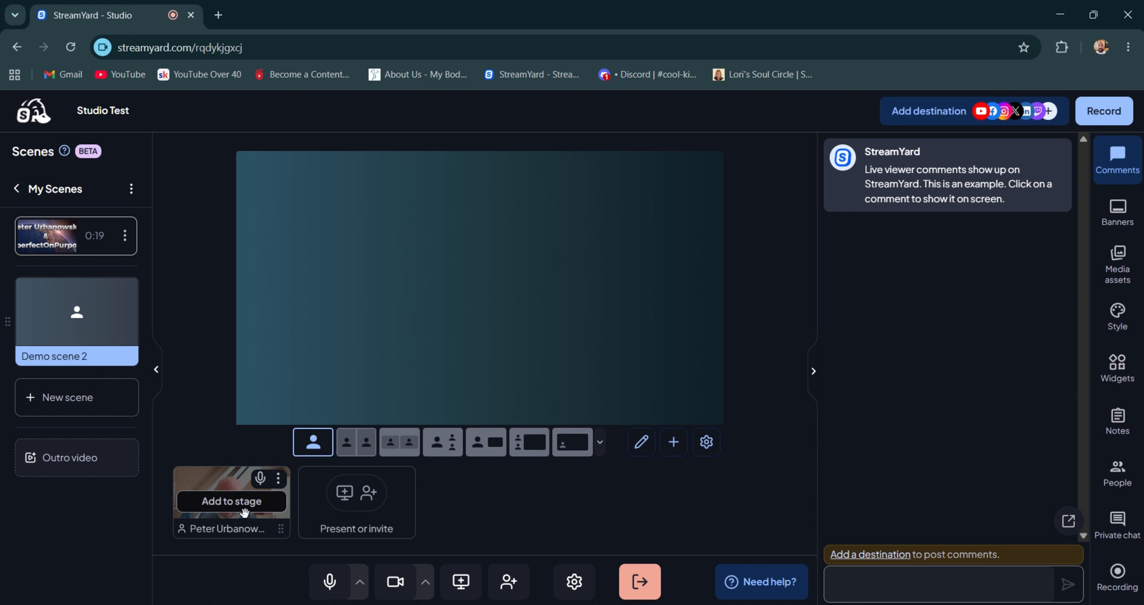
click(231, 501)
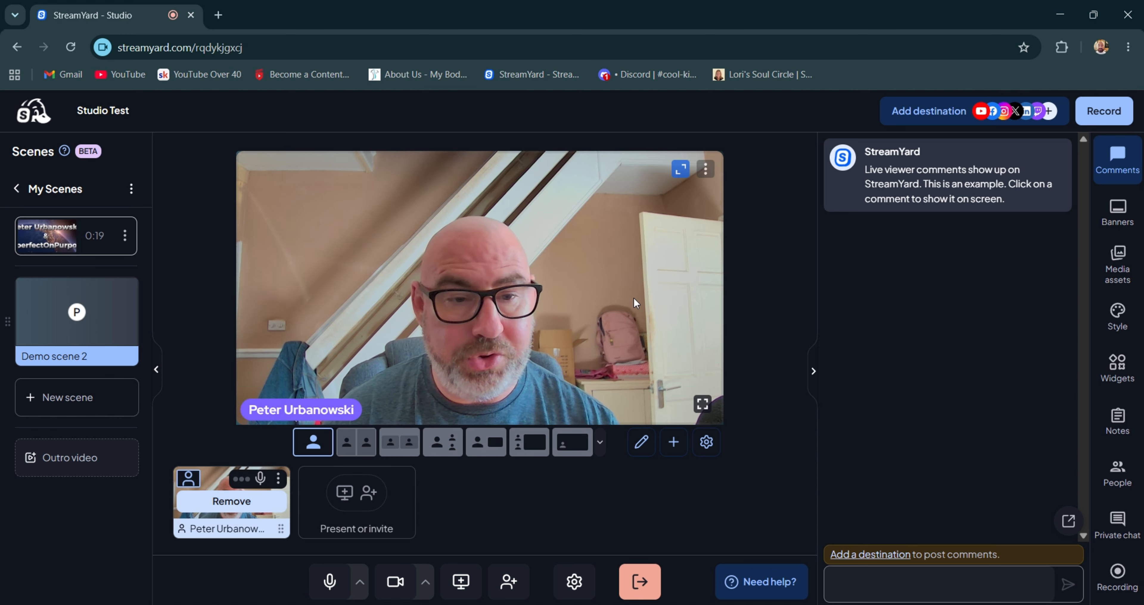
Step: Switch the studio's brand in the media assets to Creator Brainstorming
click(1119, 255)
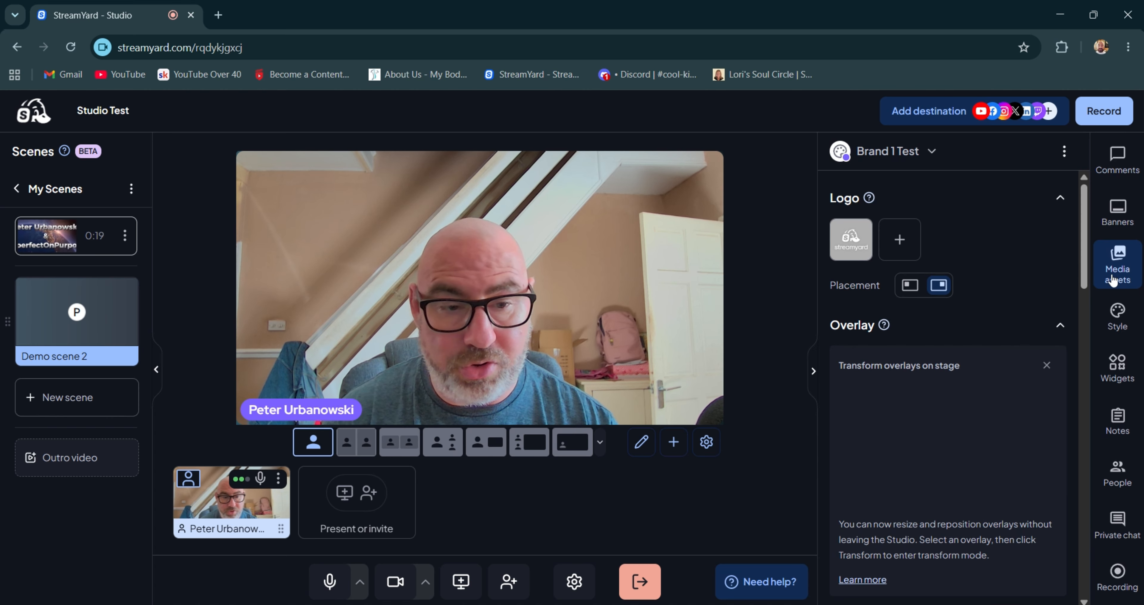
click(930, 151)
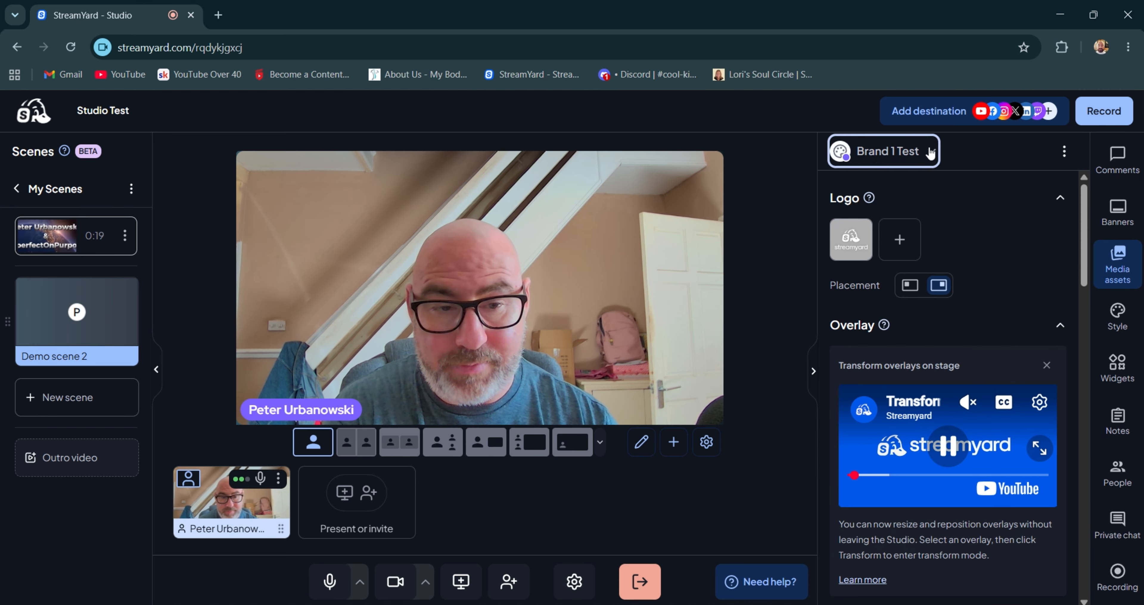
click(886, 227)
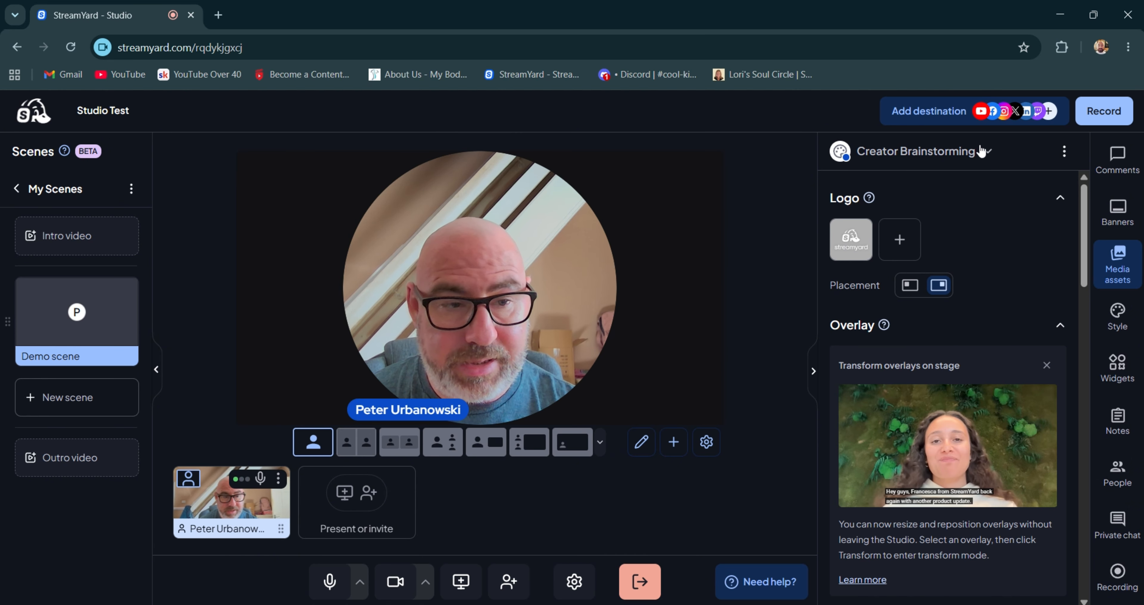
click(986, 154)
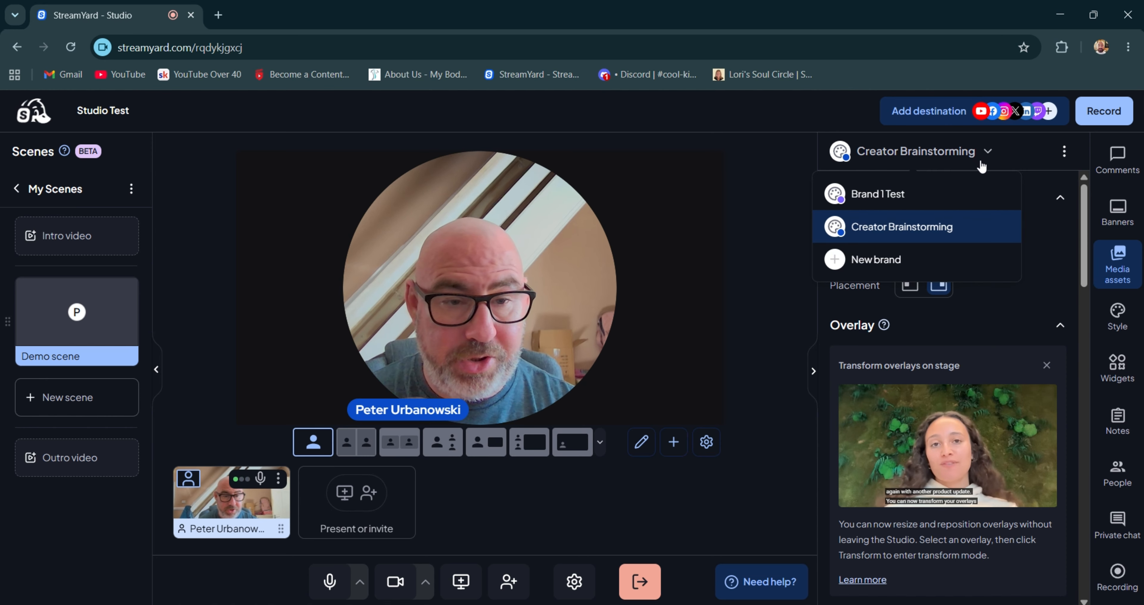
Step: Review the live stream settings offered for the YouTube destination, including the scheduling option, and close them without saving
click(905, 112)
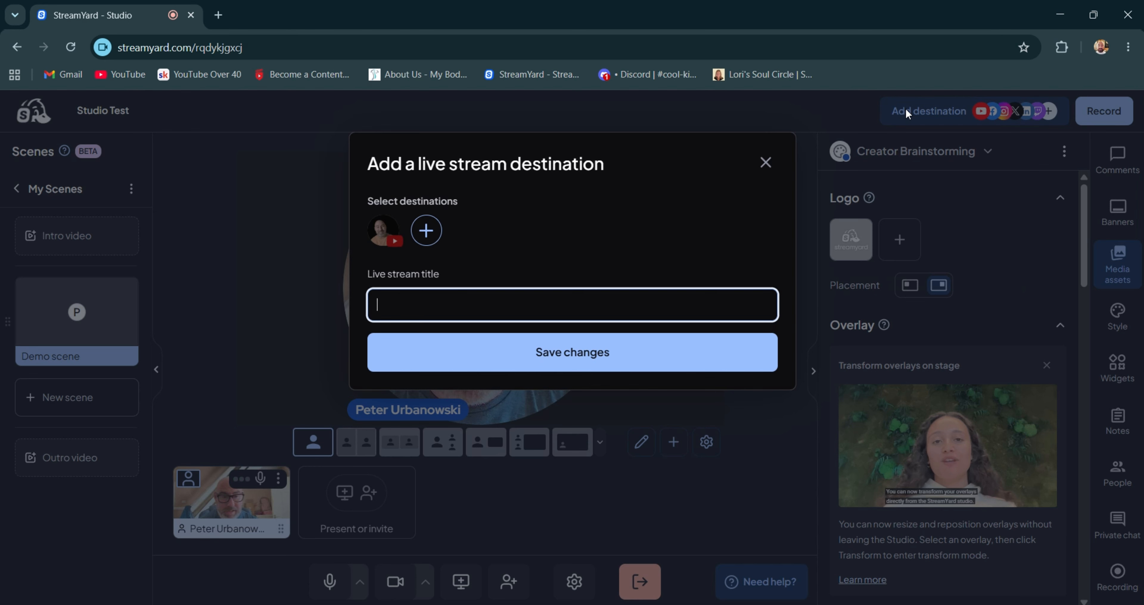
click(392, 236)
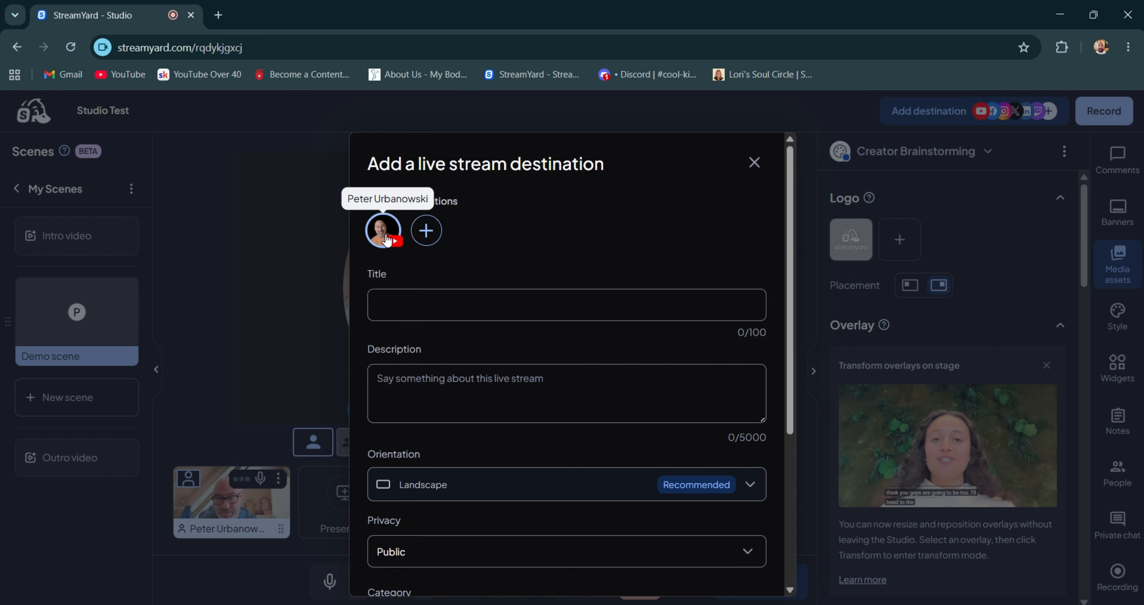
scroll(544, 344, down, 1)
scroll(543, 344, down, 5)
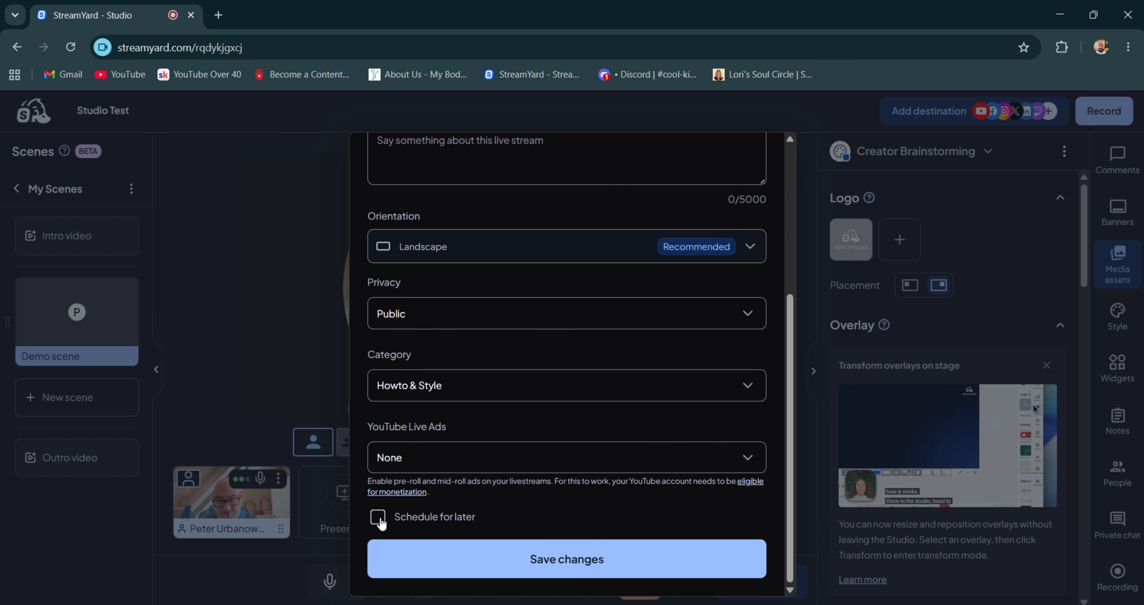
scroll(381, 523, up, 5)
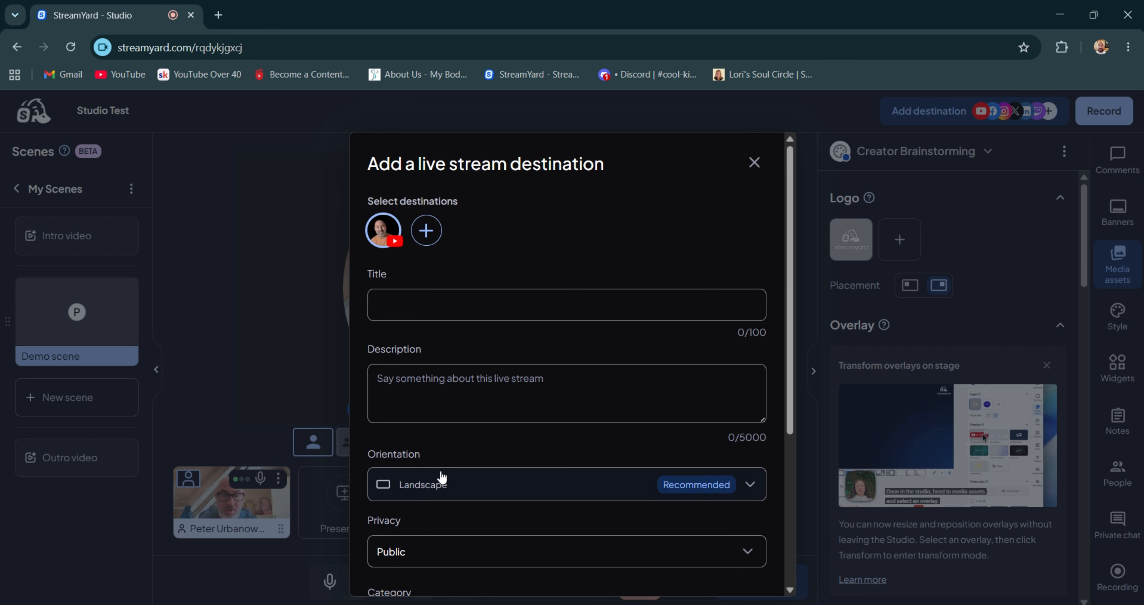
click(755, 163)
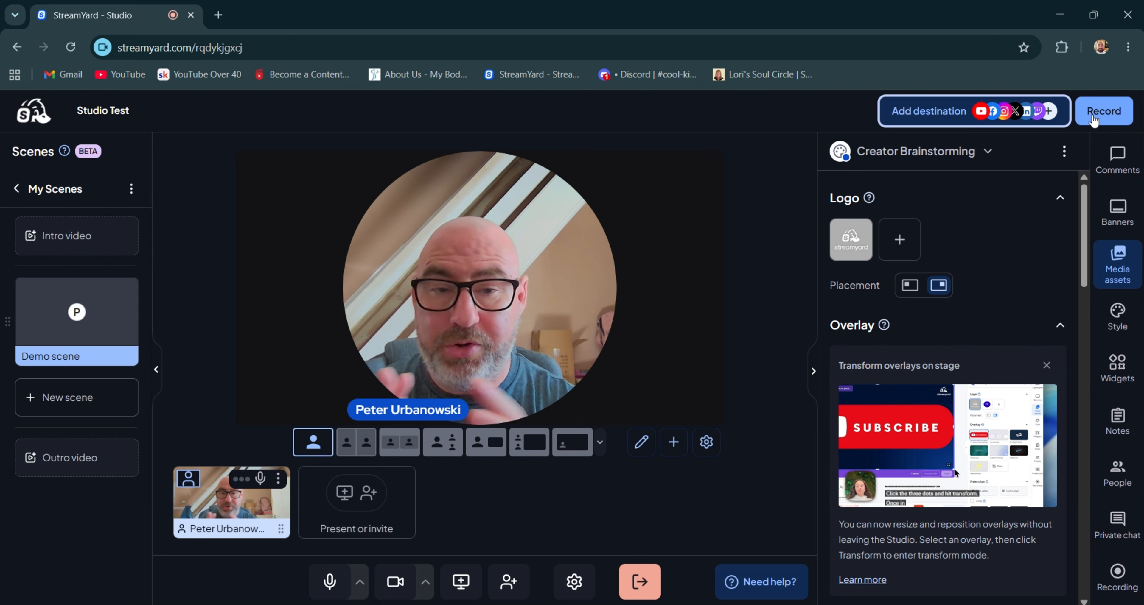
Step: Switch the brand back to Brand 1 Test, and view the live stream destination dialog without saving anything
click(980, 155)
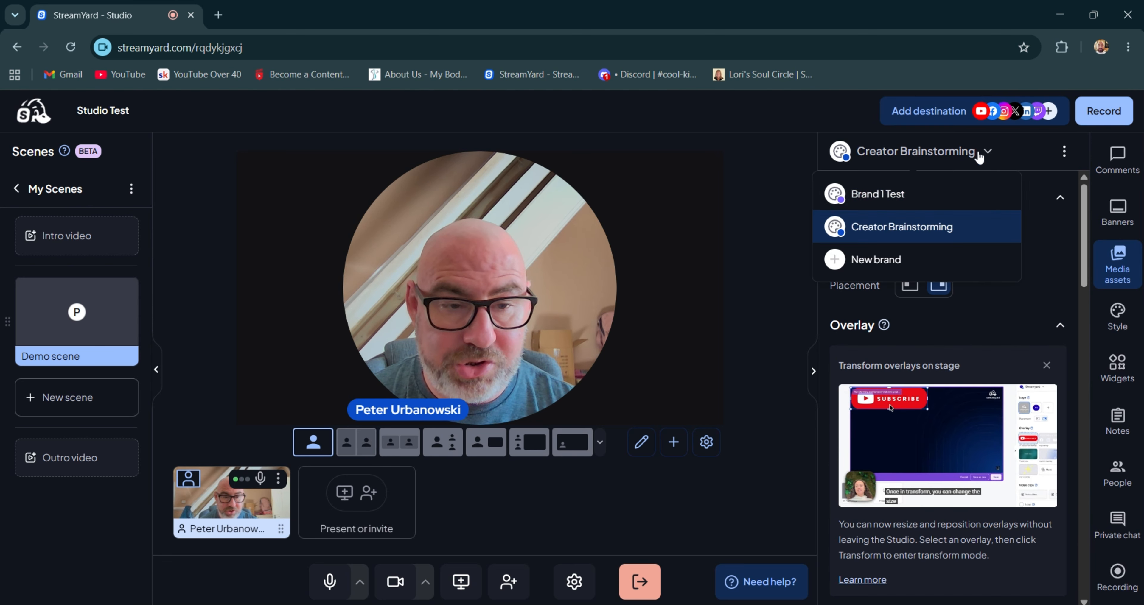
click(878, 200)
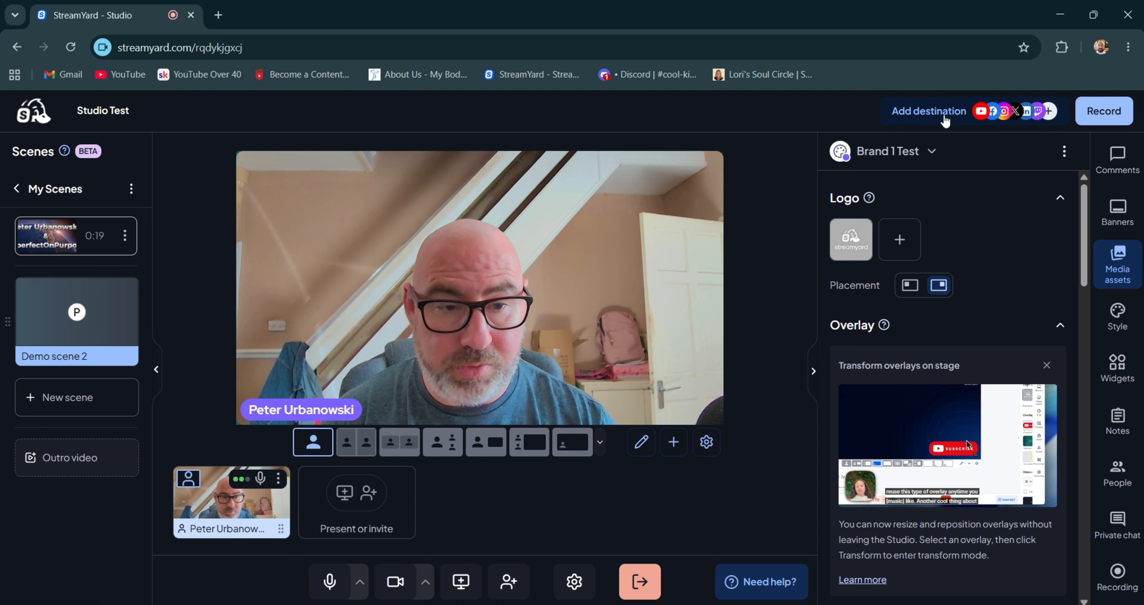
click(890, 116)
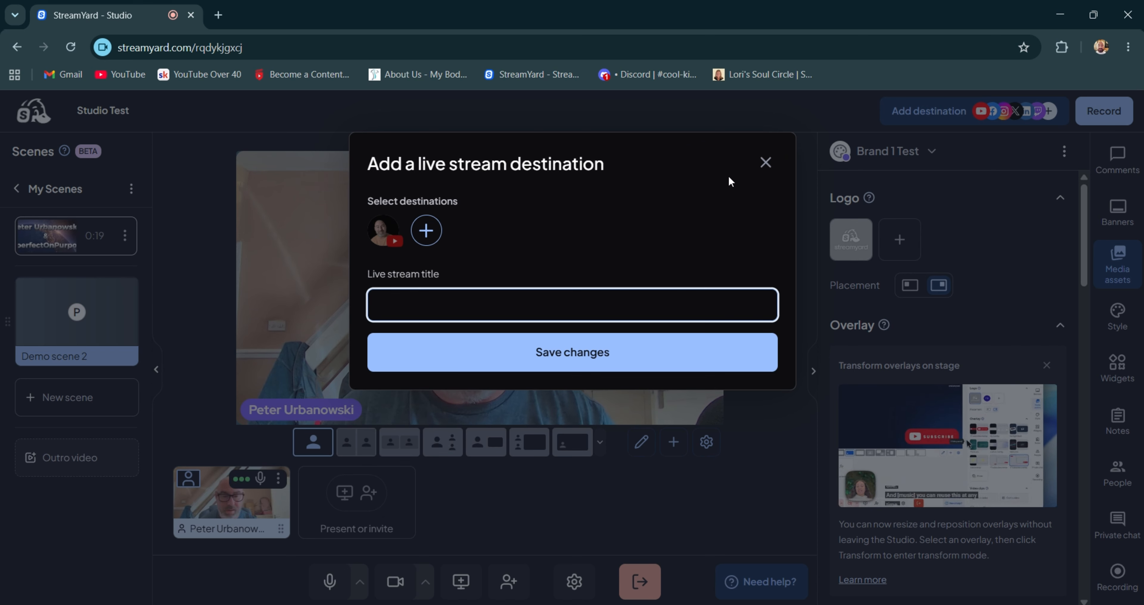
click(764, 163)
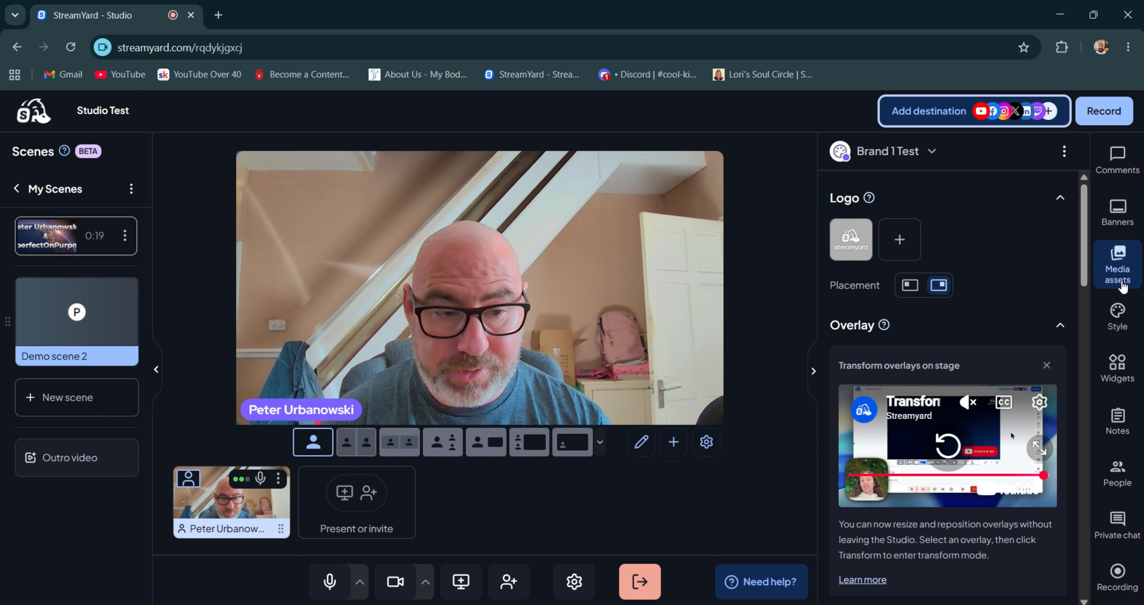
Step: Examine the poll and QR code widgets available in the studio
click(1114, 362)
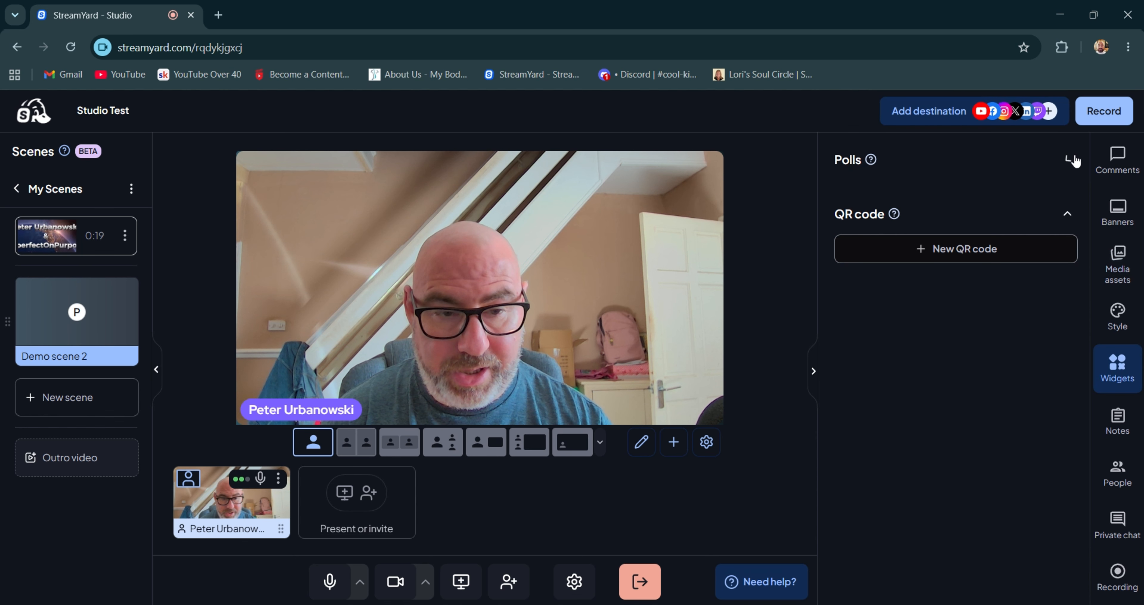
click(1065, 159)
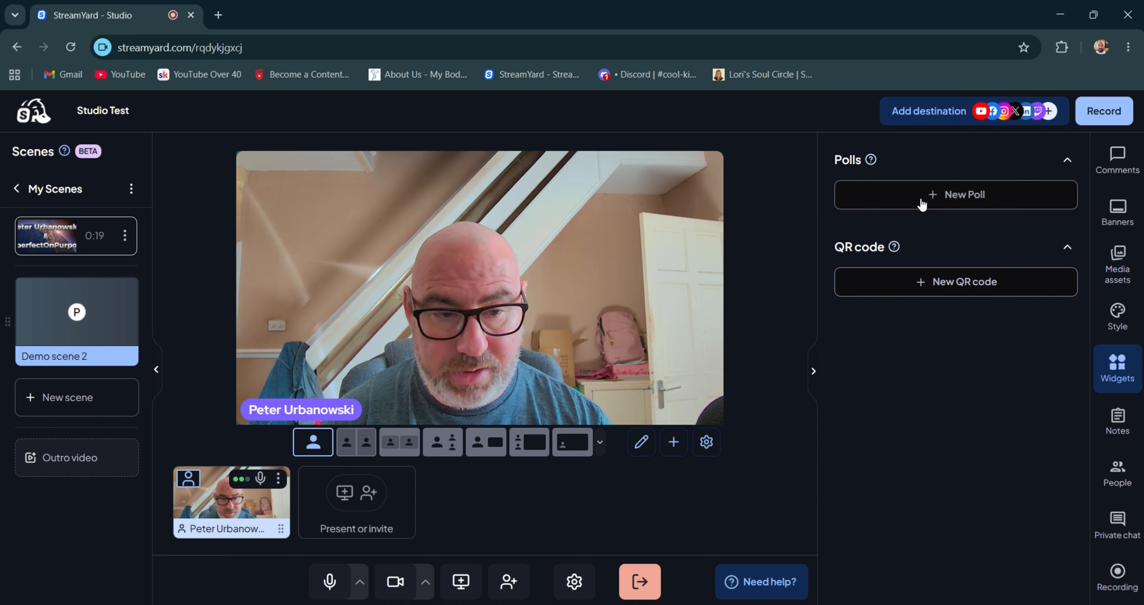
click(1065, 160)
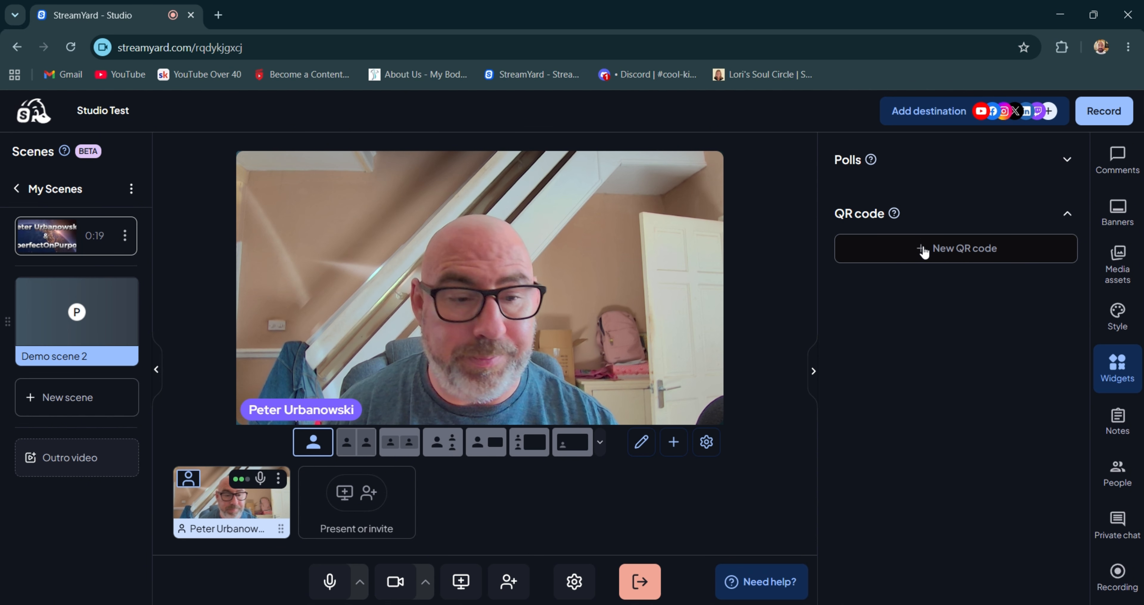
Step: Preview the notes teleprompter over the stage, dismiss its introduction and turn the teleprompter off again
click(1116, 421)
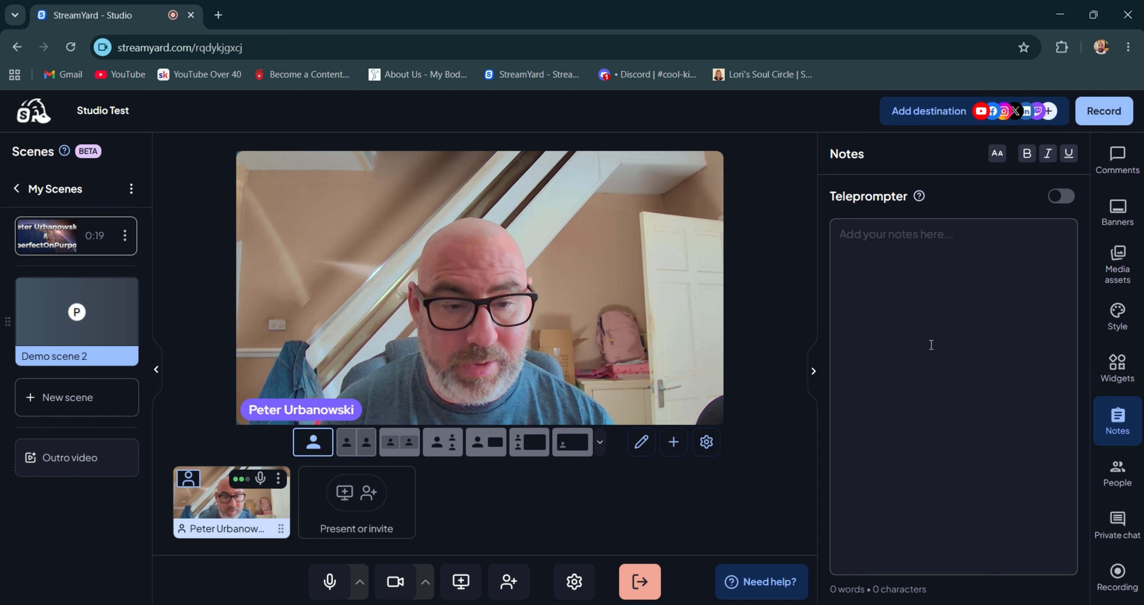
click(1061, 196)
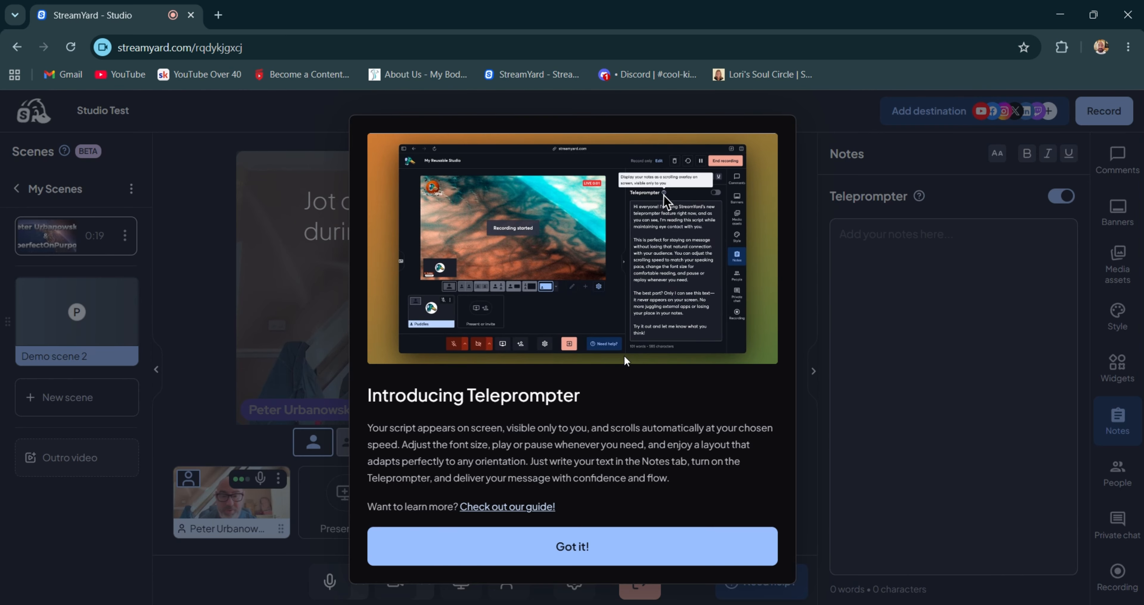
click(388, 550)
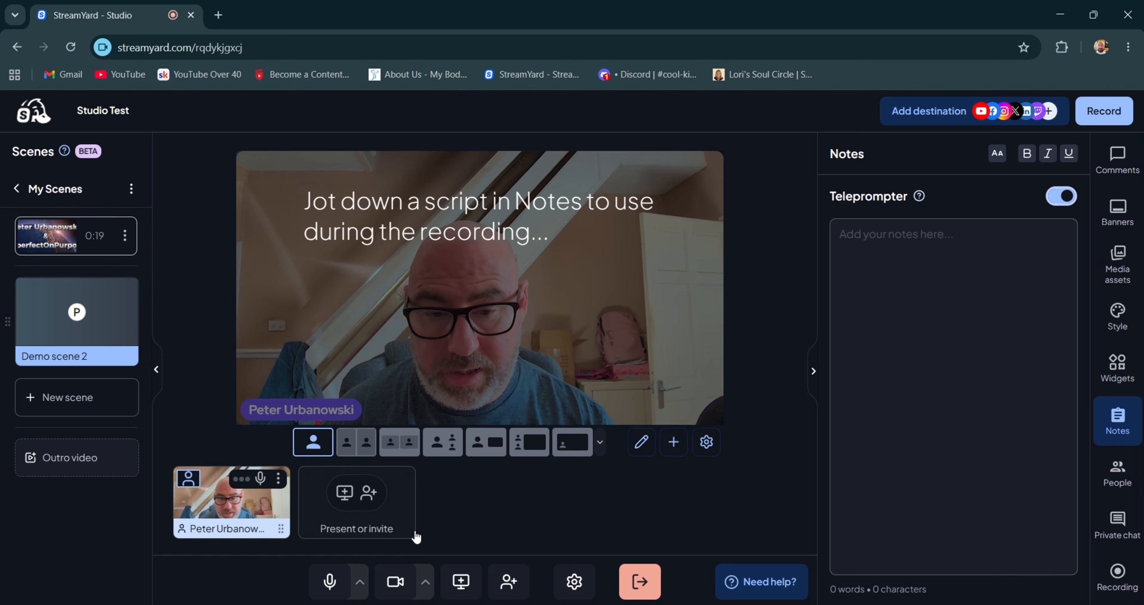
mouse_move(466, 254)
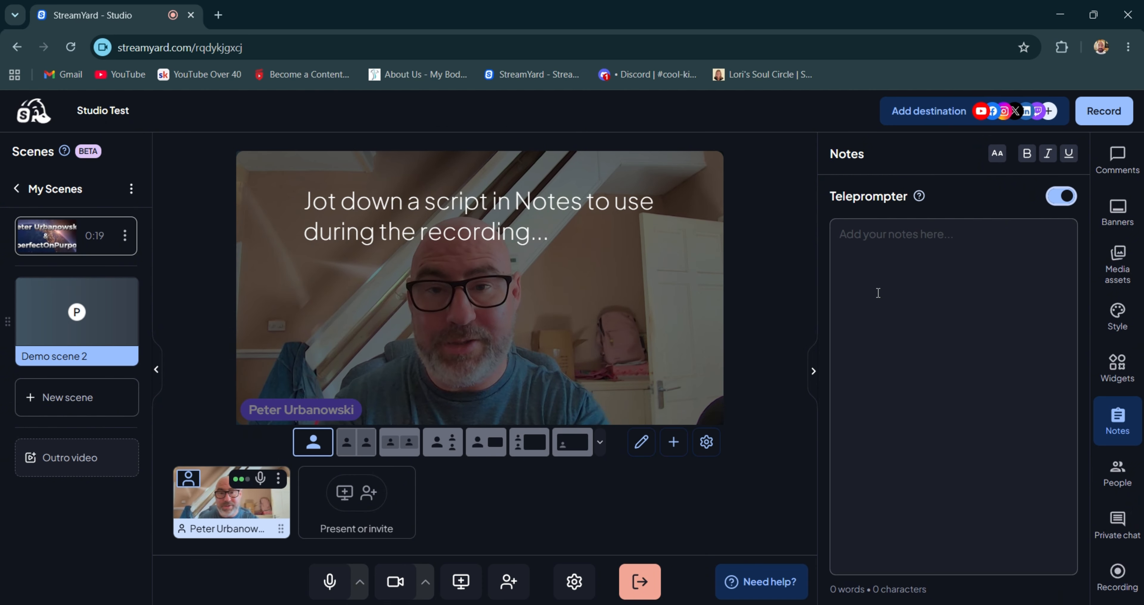
click(1060, 196)
Step: Write "Stay on topic" in the studio notes as a sample and delete the text
click(948, 247)
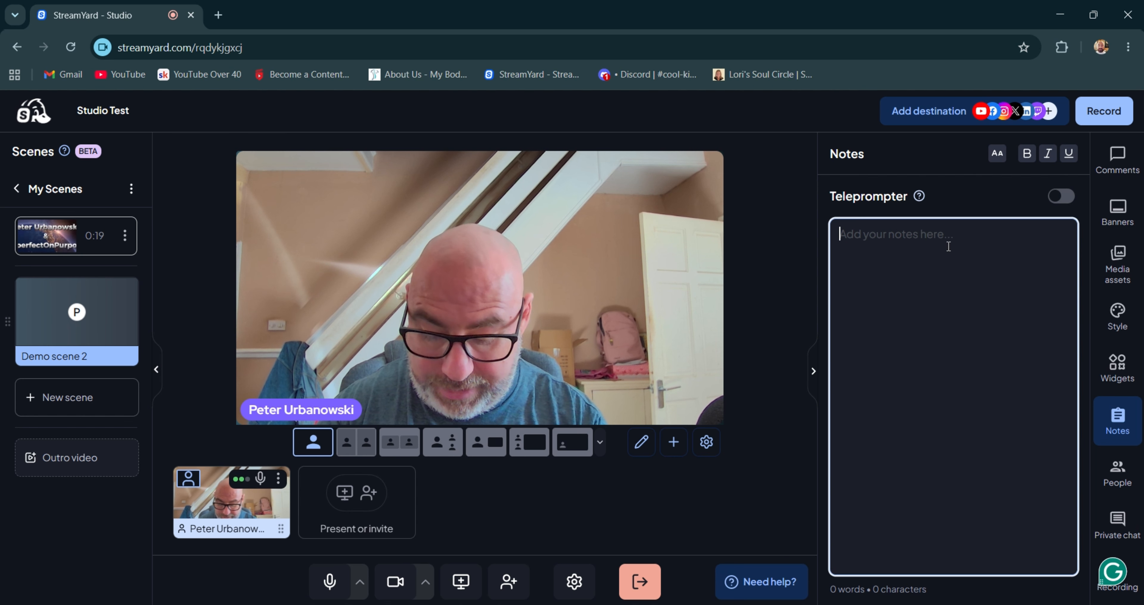
text(St)
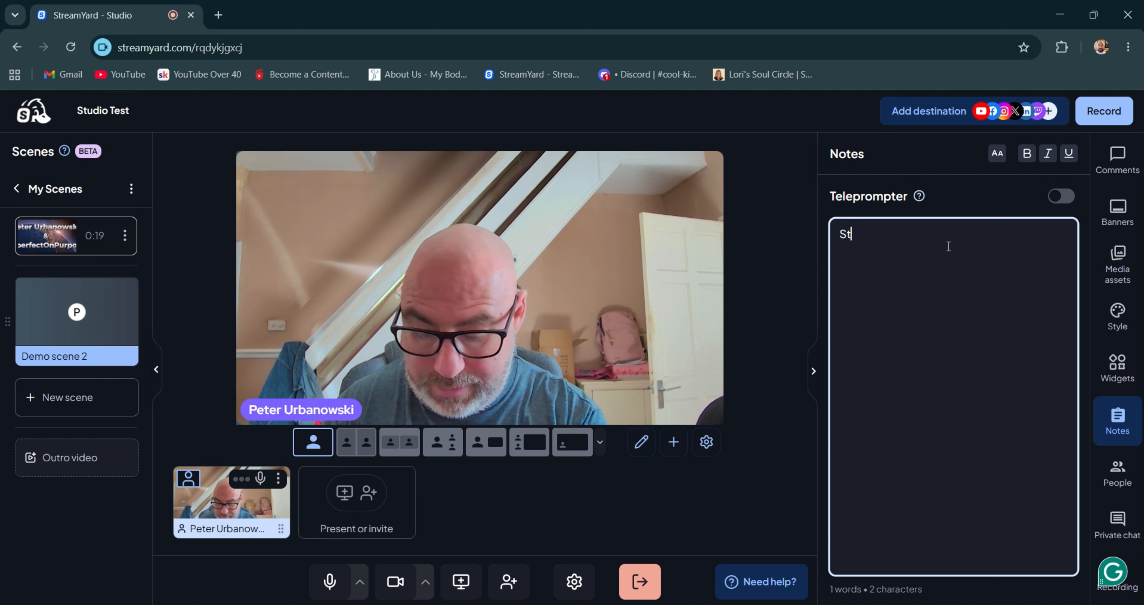
text(ay on )
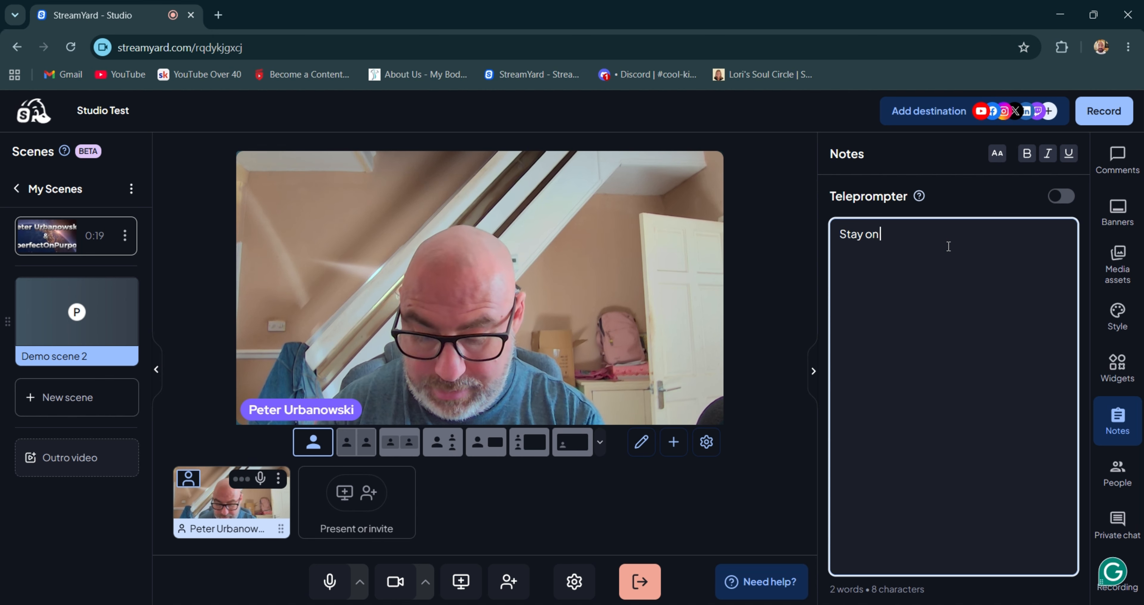
text(topic)
key(Return)
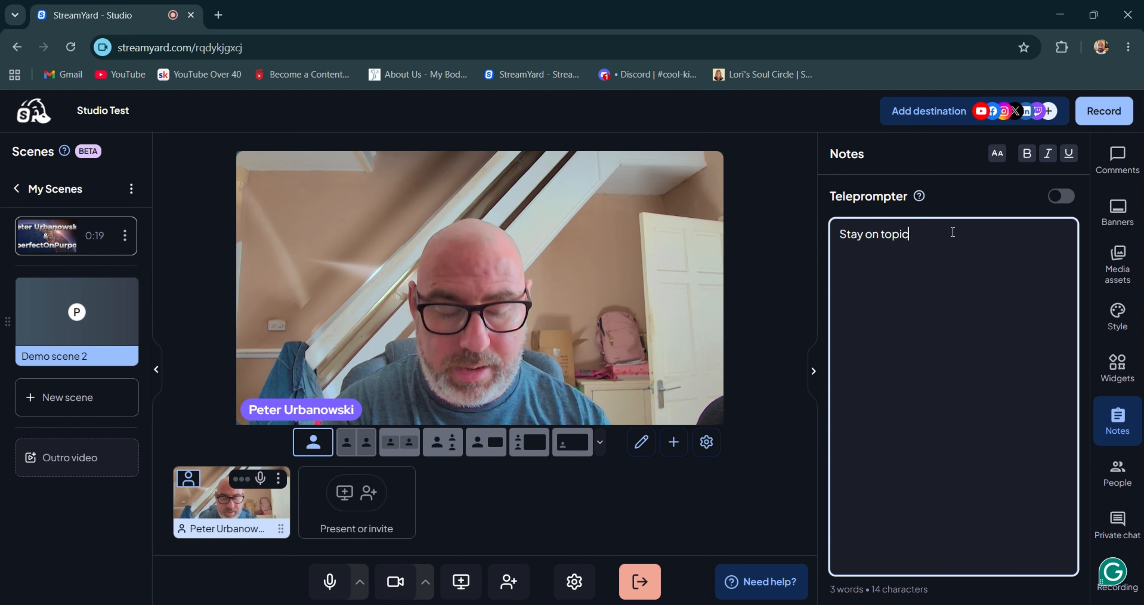
key(BackSpace)
key(BackSpace)
key(BackSpace)
key(BackSpace)
key(BackSpace)
key(BackSpace)
key(BackSpace)
key(BackSpace)
key(BackSpace)
key(BackSpace)
key(BackSpace)
key(BackSpace)
key(BackSpace)
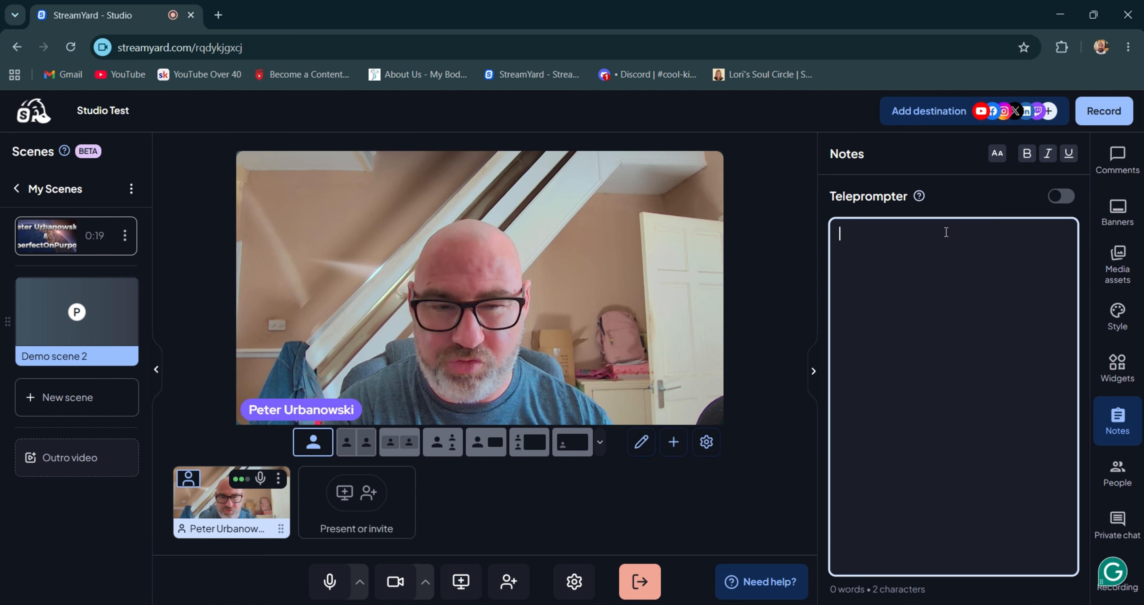
Step: Review the studio's people list with its guest invite option, the private chat and the recording status
click(1118, 479)
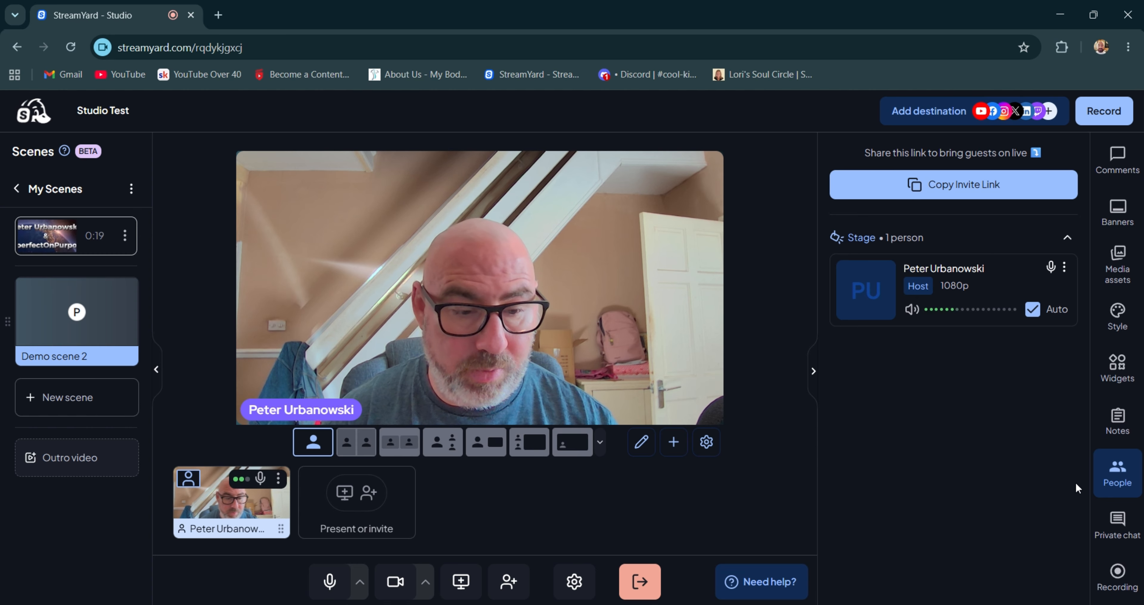
click(1117, 520)
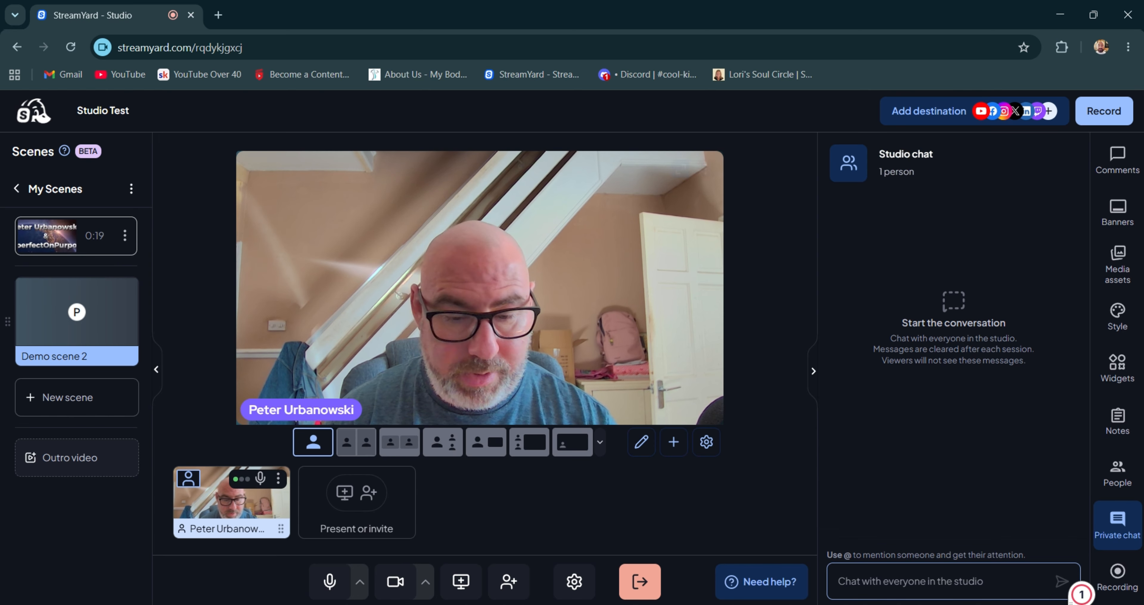
click(1128, 598)
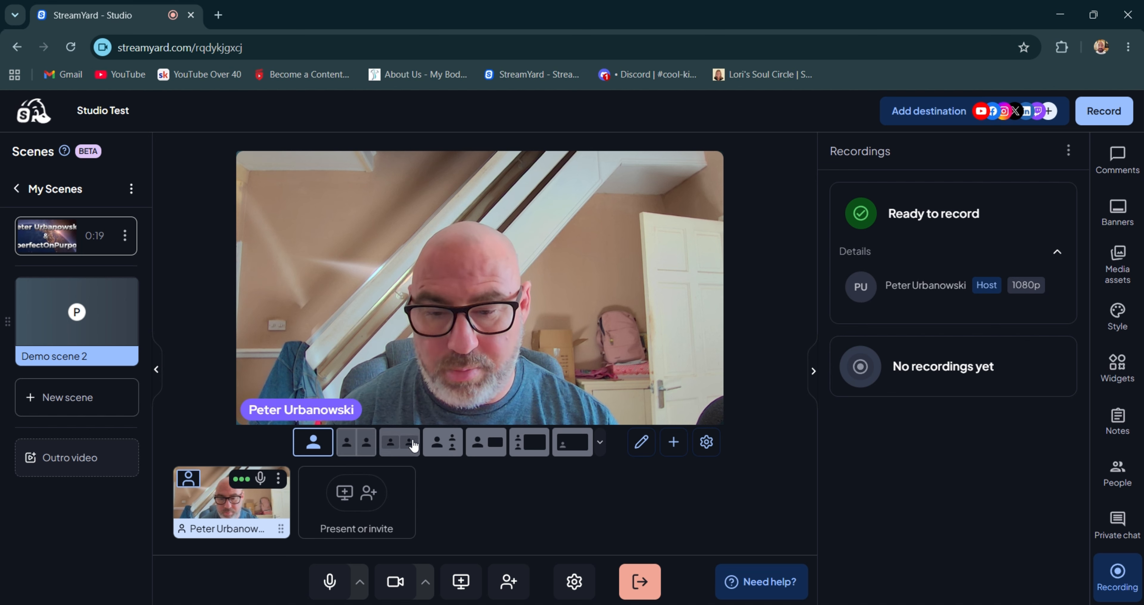
Step: Preview several multi-person and shared-screen stage layouts, including picture-in-picture, check the extra layout option and return to the single-person layout
click(443, 445)
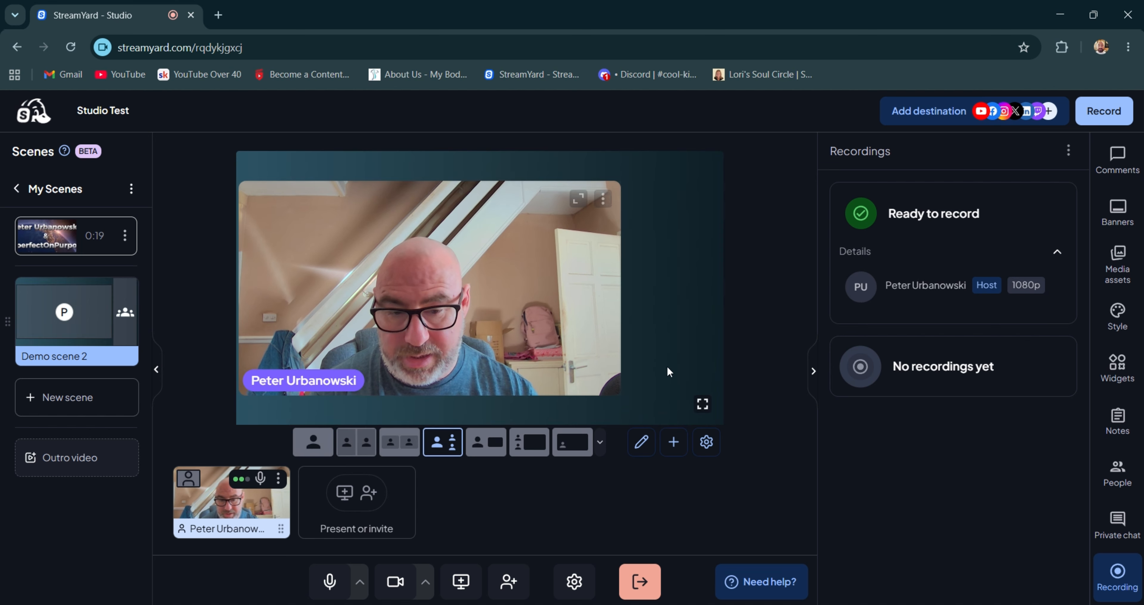
click(399, 445)
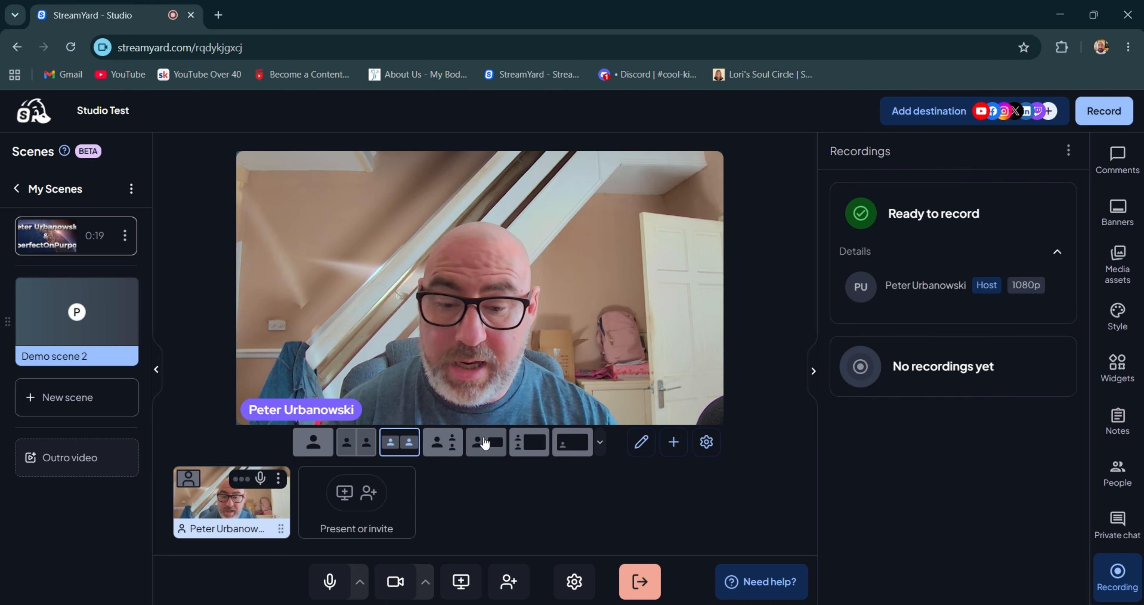
click(525, 443)
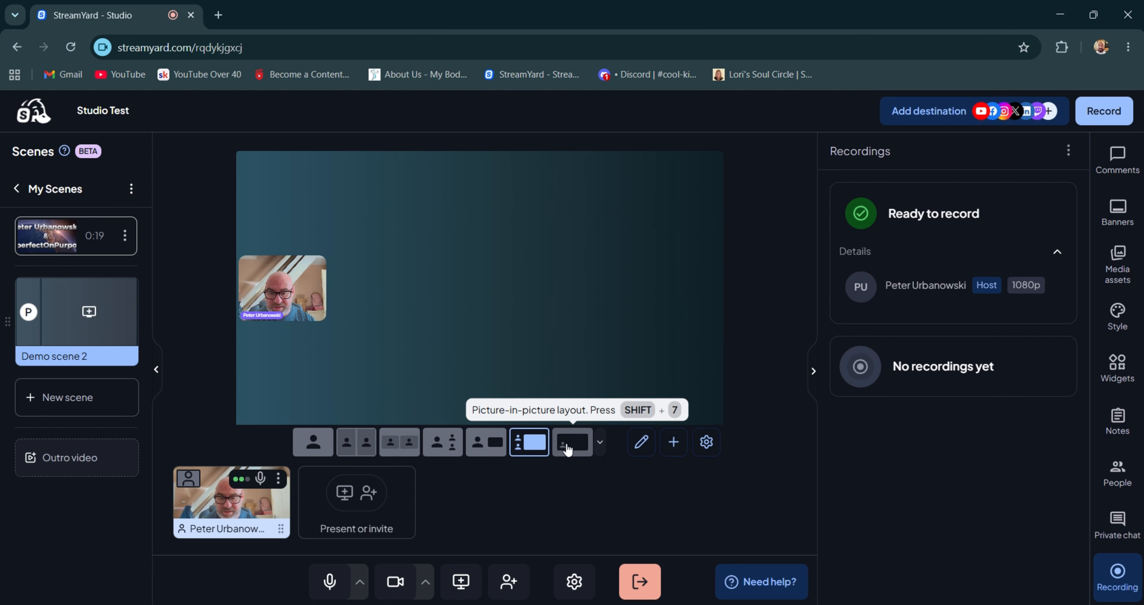
click(567, 449)
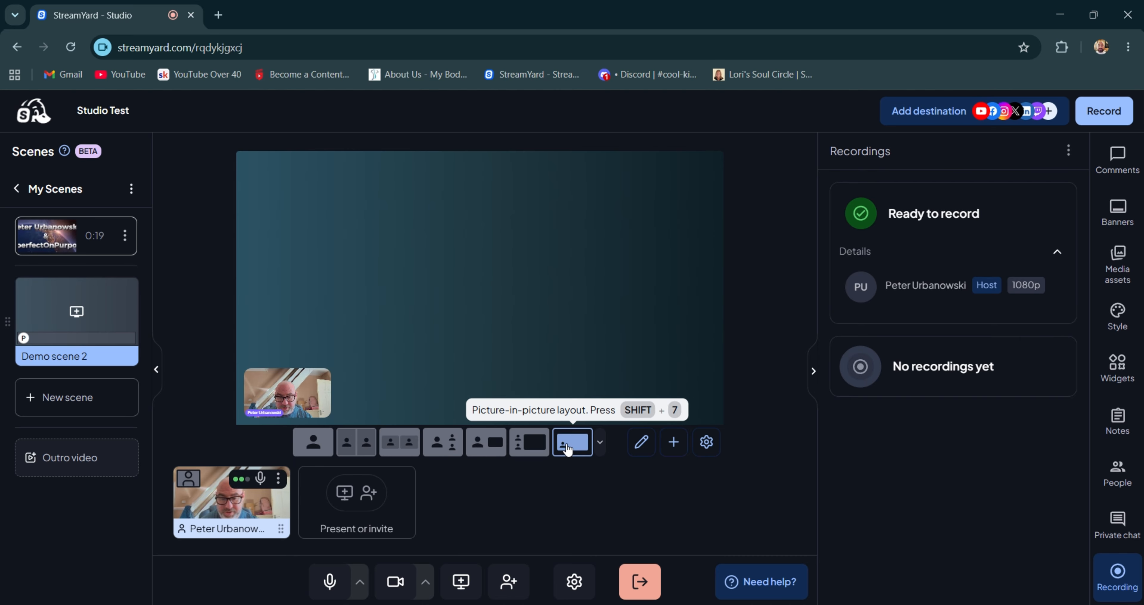
click(601, 445)
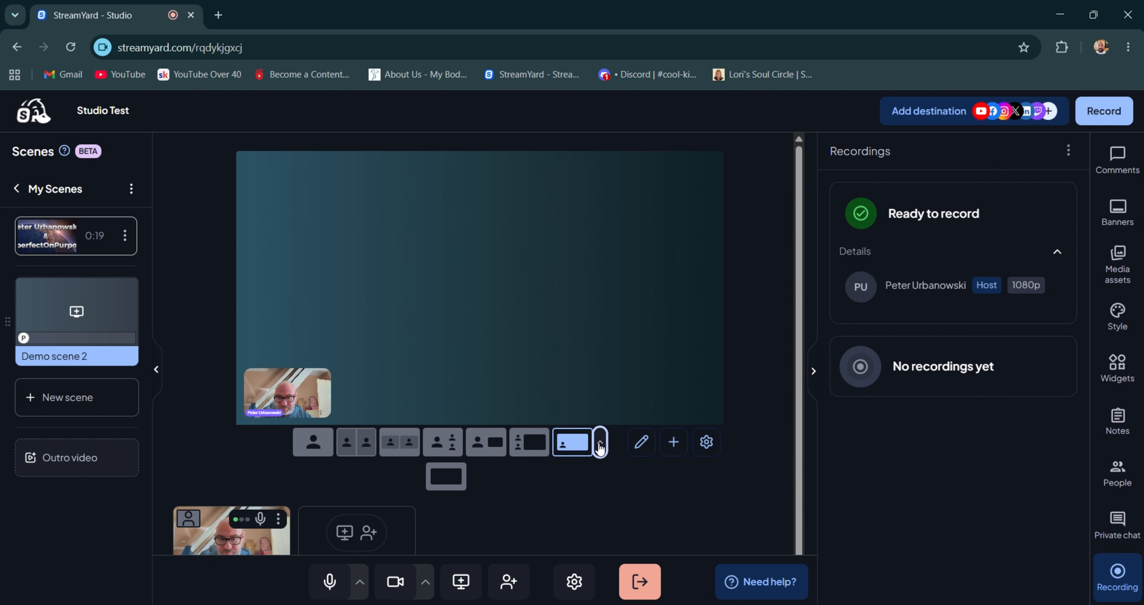
click(599, 443)
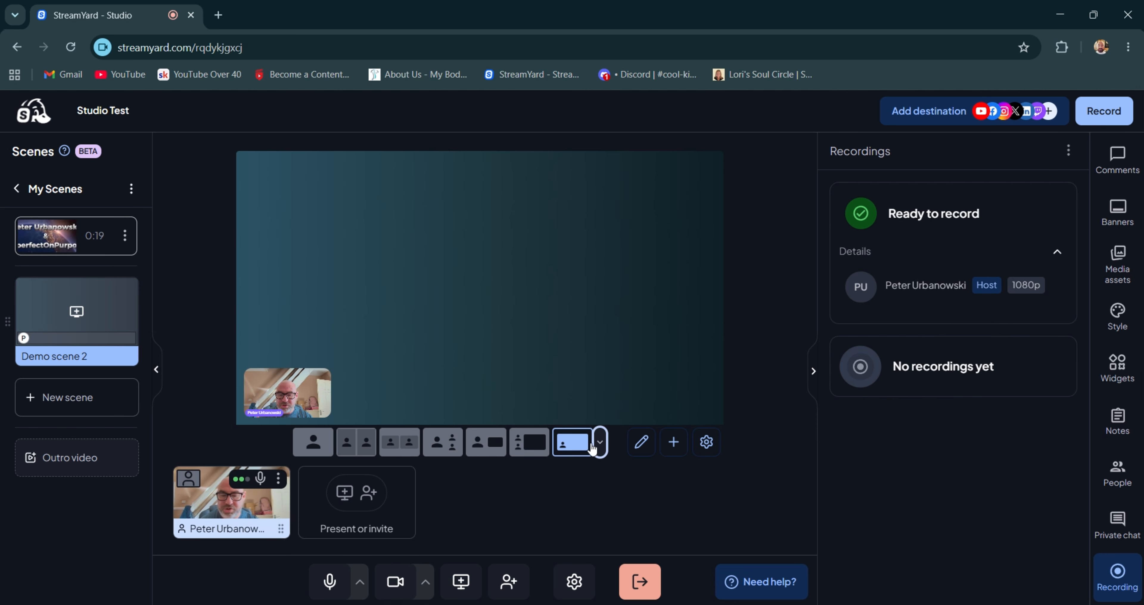
click(313, 442)
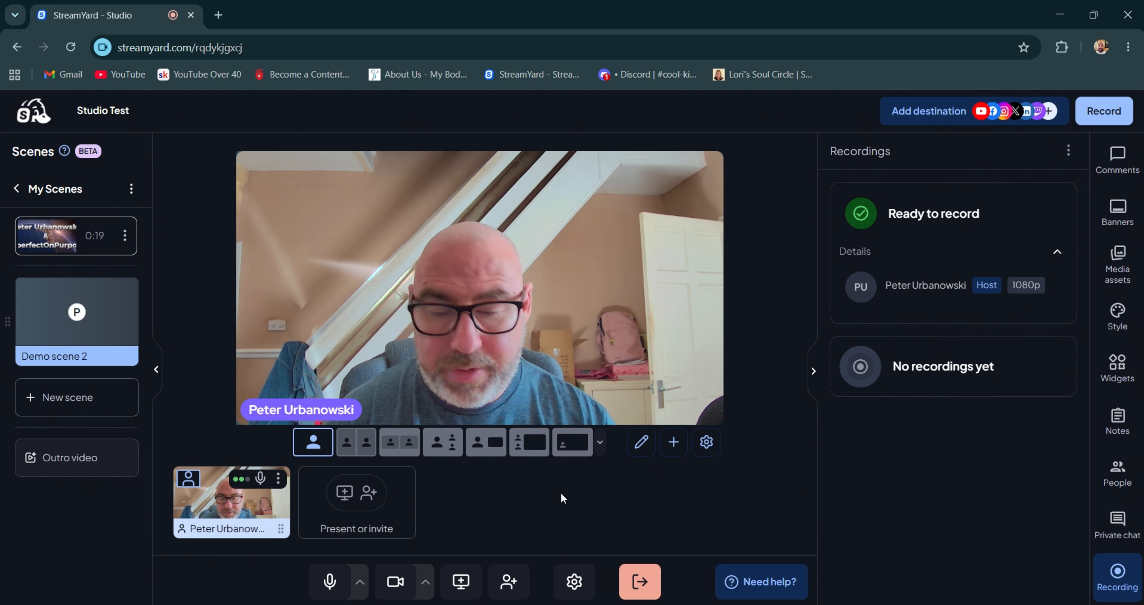
Step: Leave the Studio Test studio and look over the reusable studios and the streams and recordings on the home page
click(644, 595)
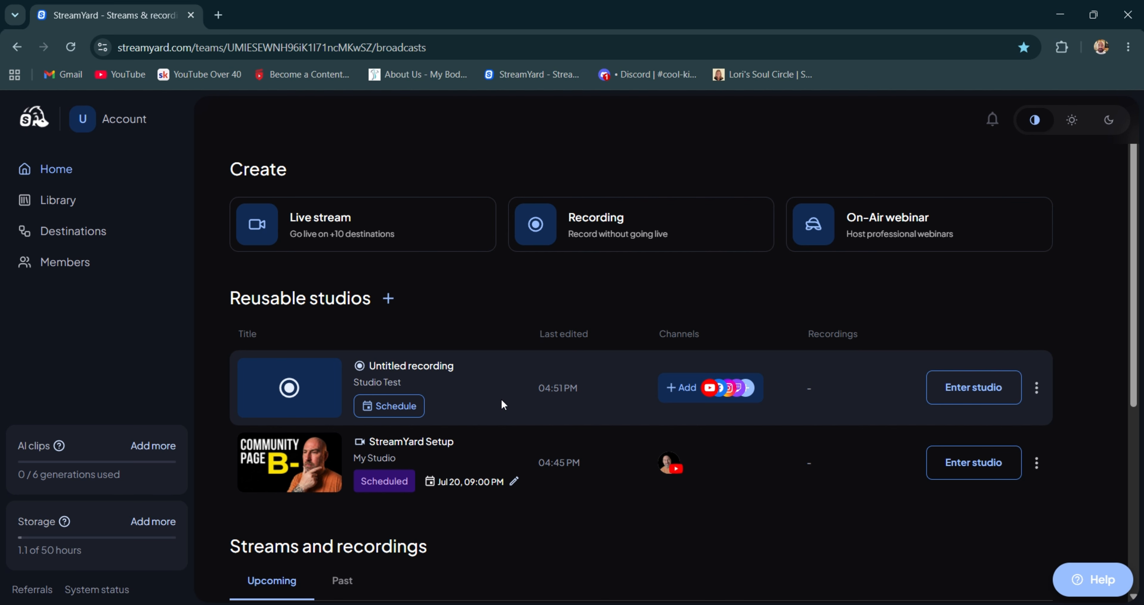
scroll(501, 398, down, 3)
scroll(502, 398, up, 3)
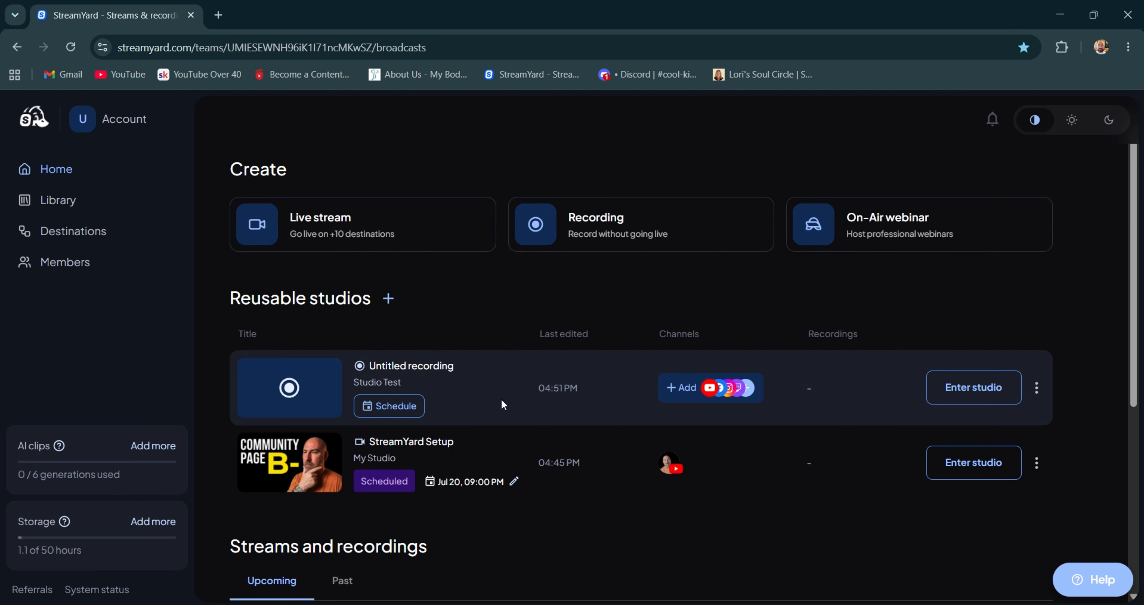